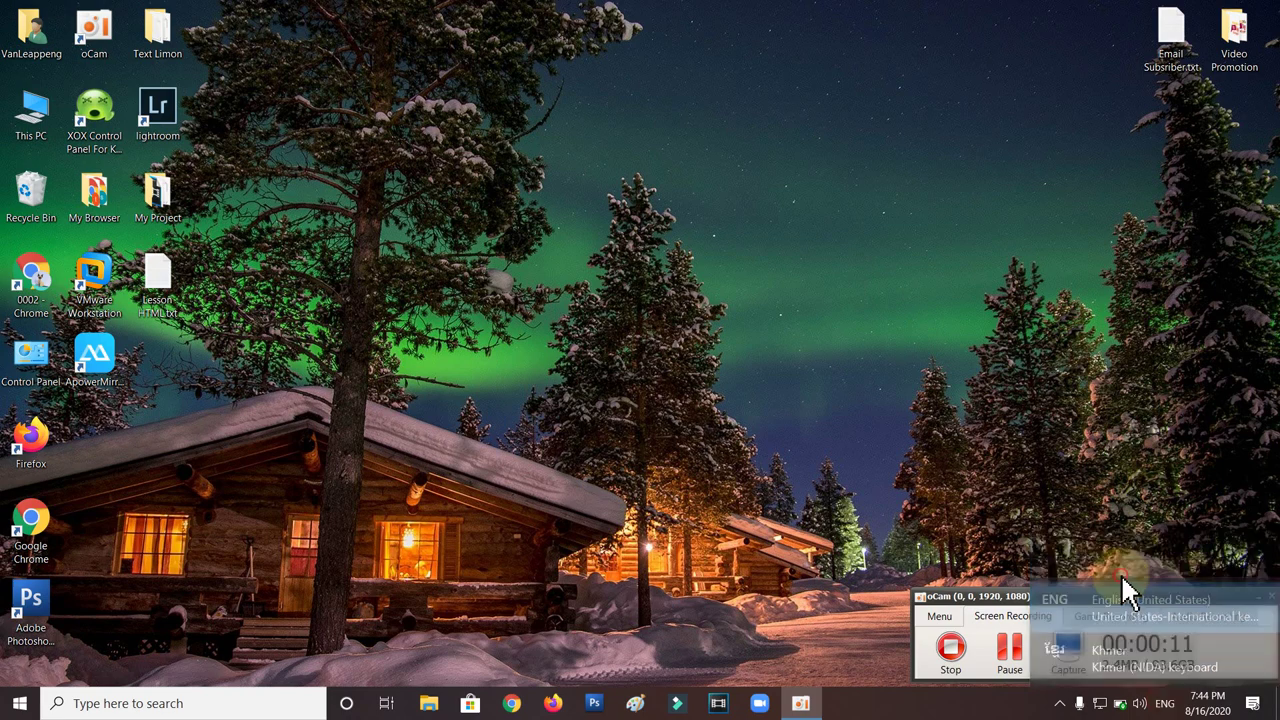
right_click(600, 266)
left_click(618, 314)
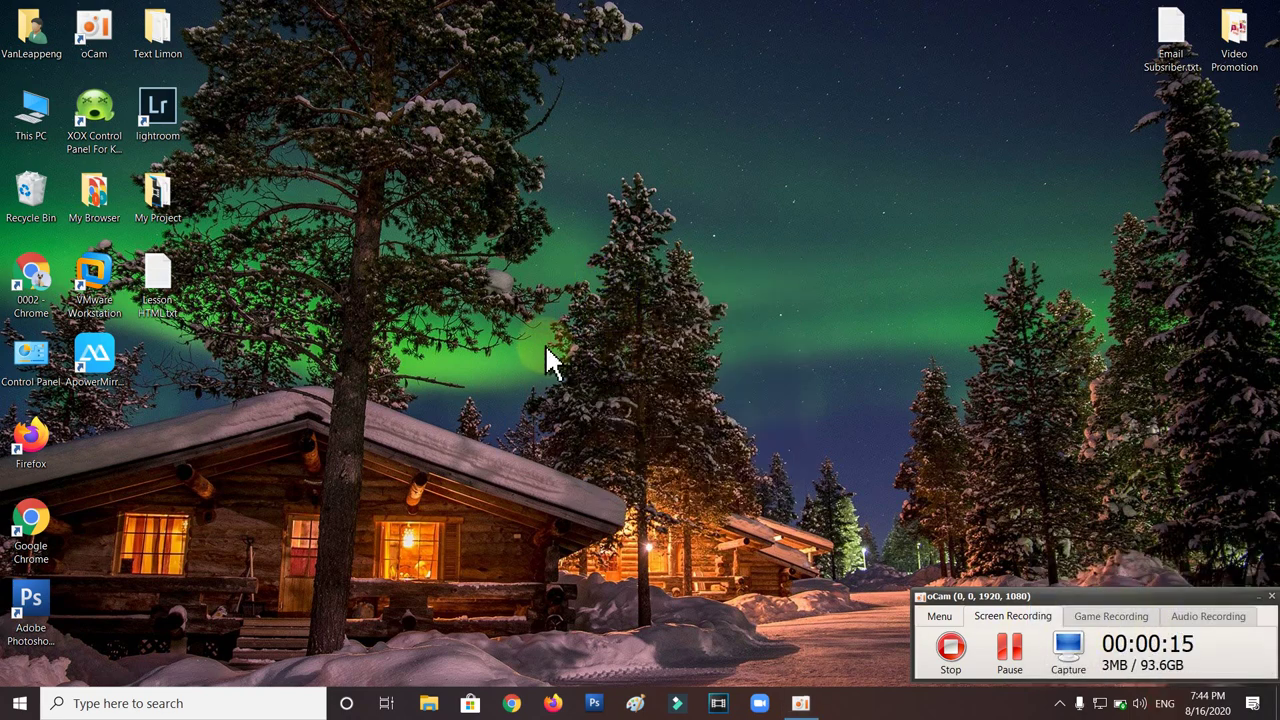
right_click(432, 145)
left_click(470, 193)
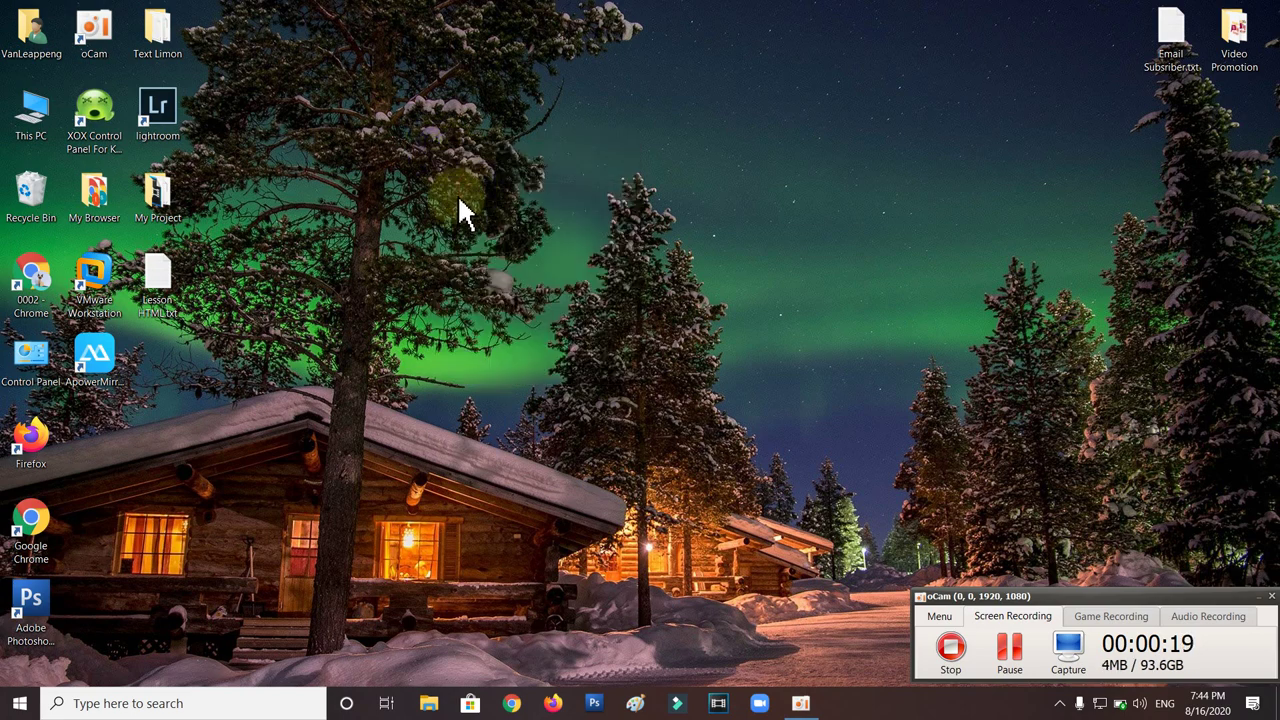
right_click(467, 184)
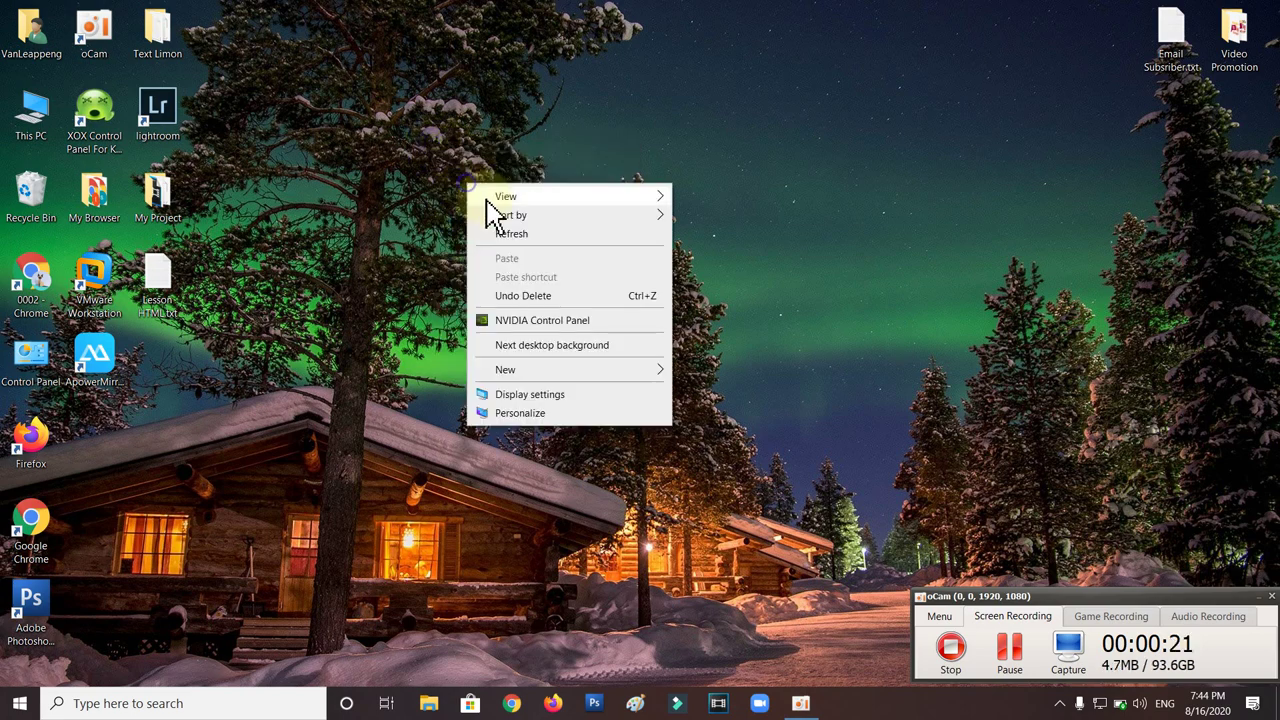
left_click(510, 234)
right_click(528, 128)
left_click(560, 178)
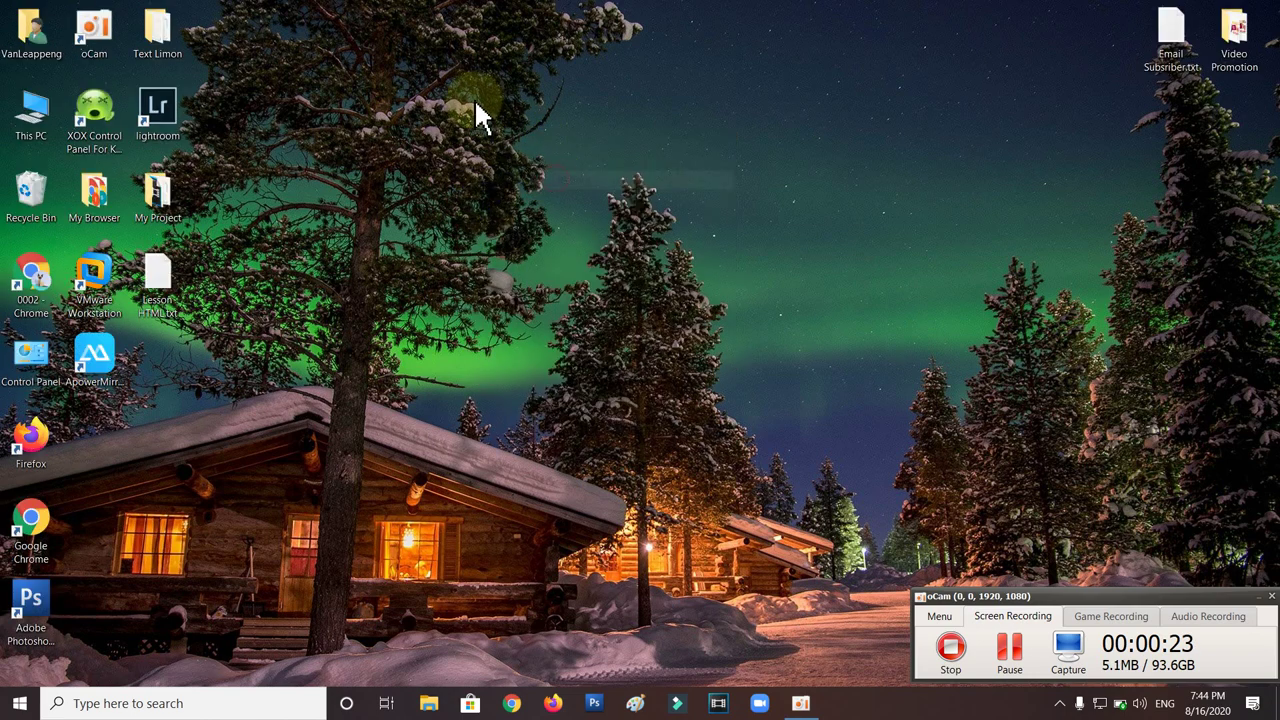
right_click(473, 100)
left_click(512, 151)
right_click(474, 160)
left_click(518, 214)
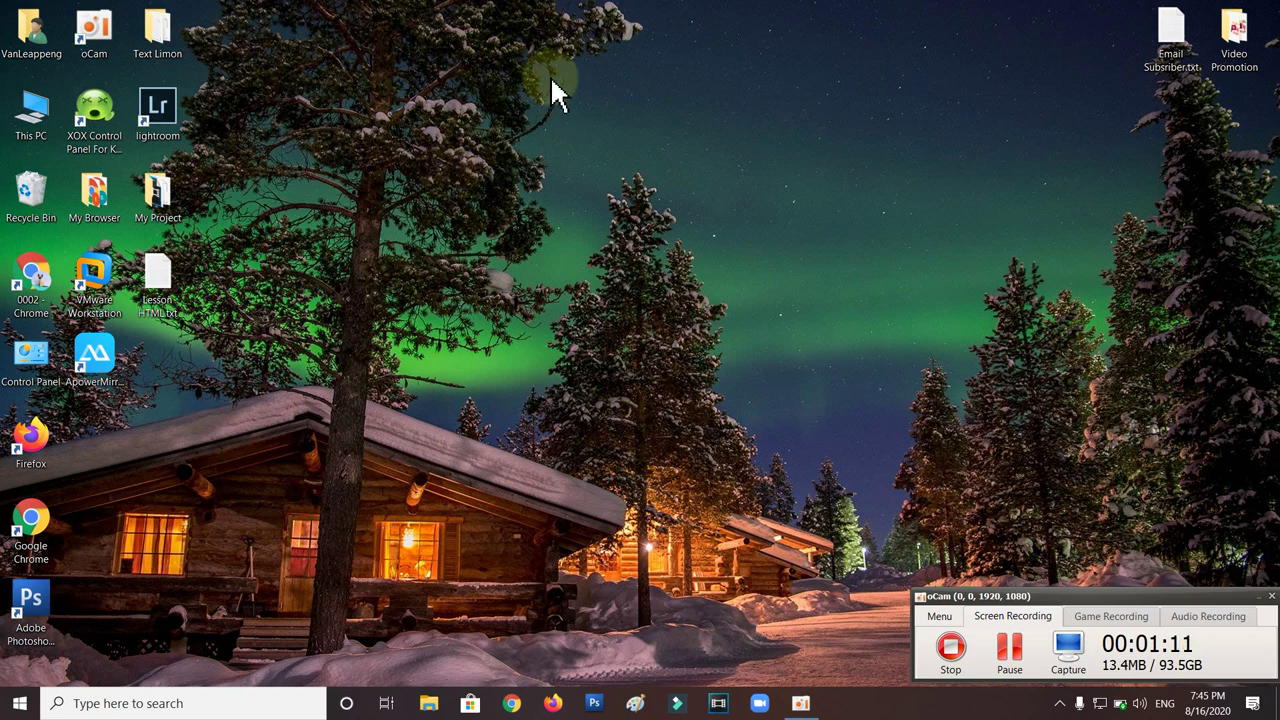
right_click(558, 162)
left_click(604, 213)
right_click(458, 80)
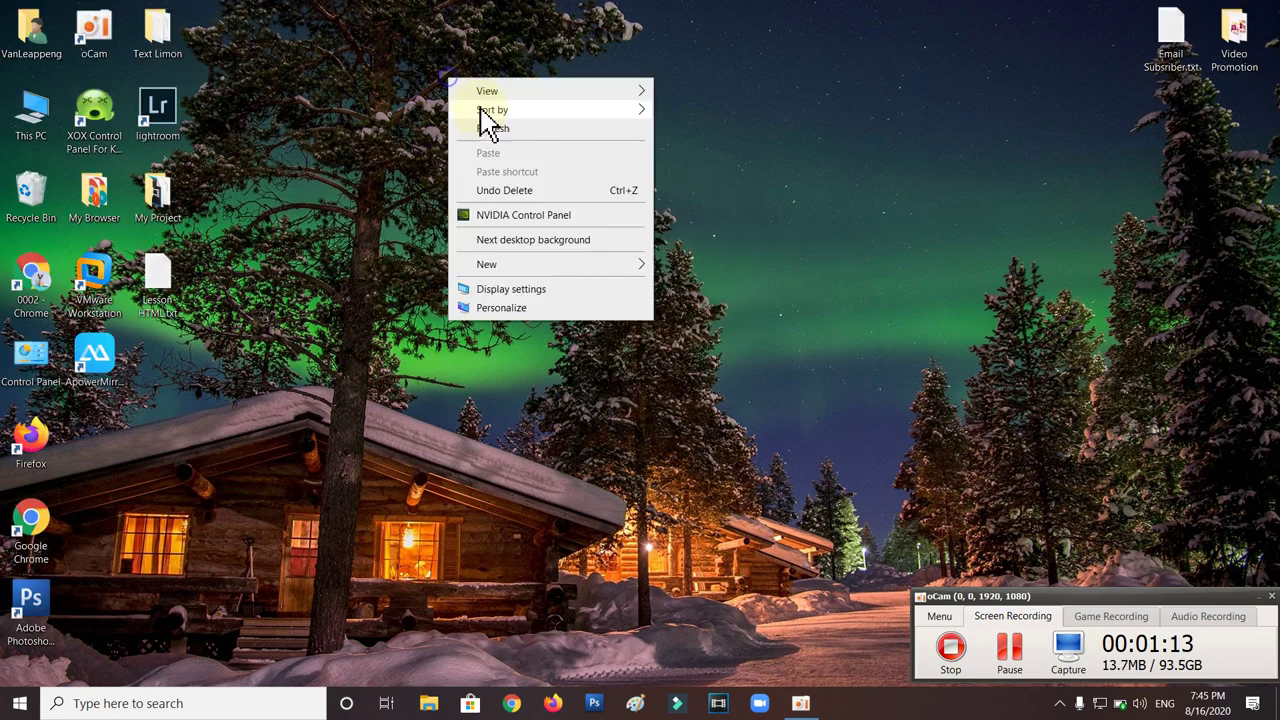
left_click(490, 131)
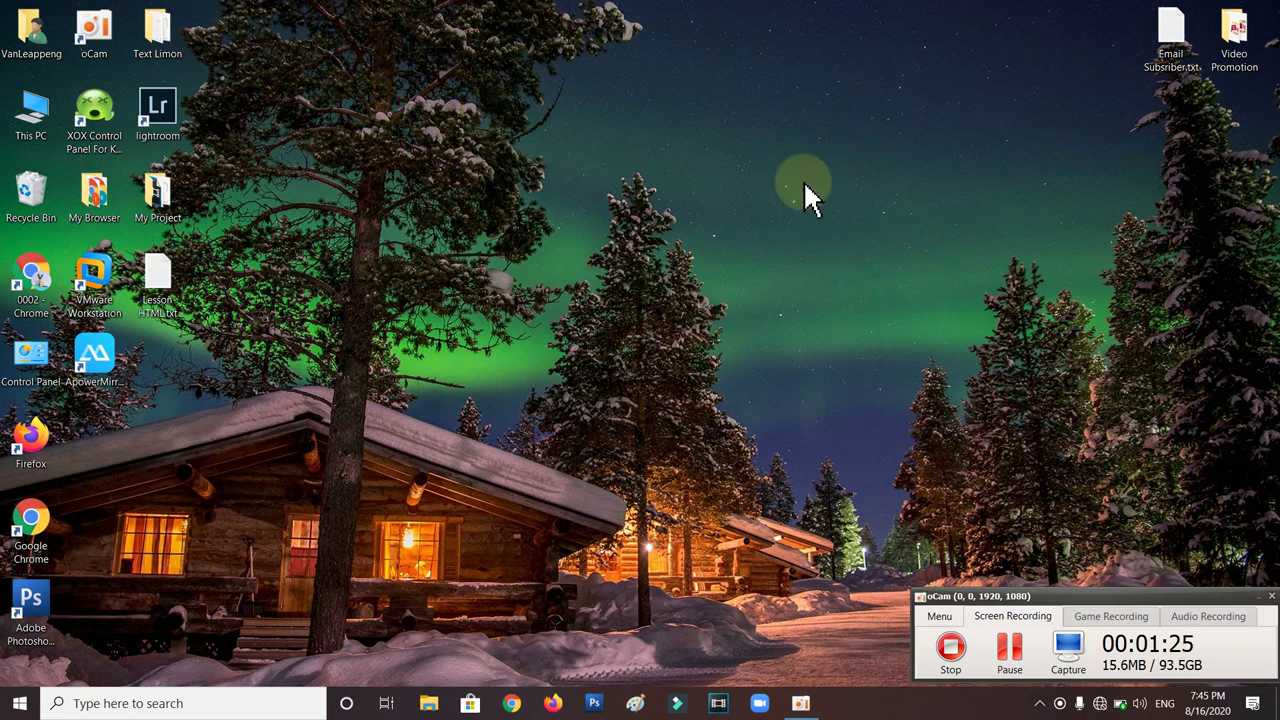
right_click(571, 165)
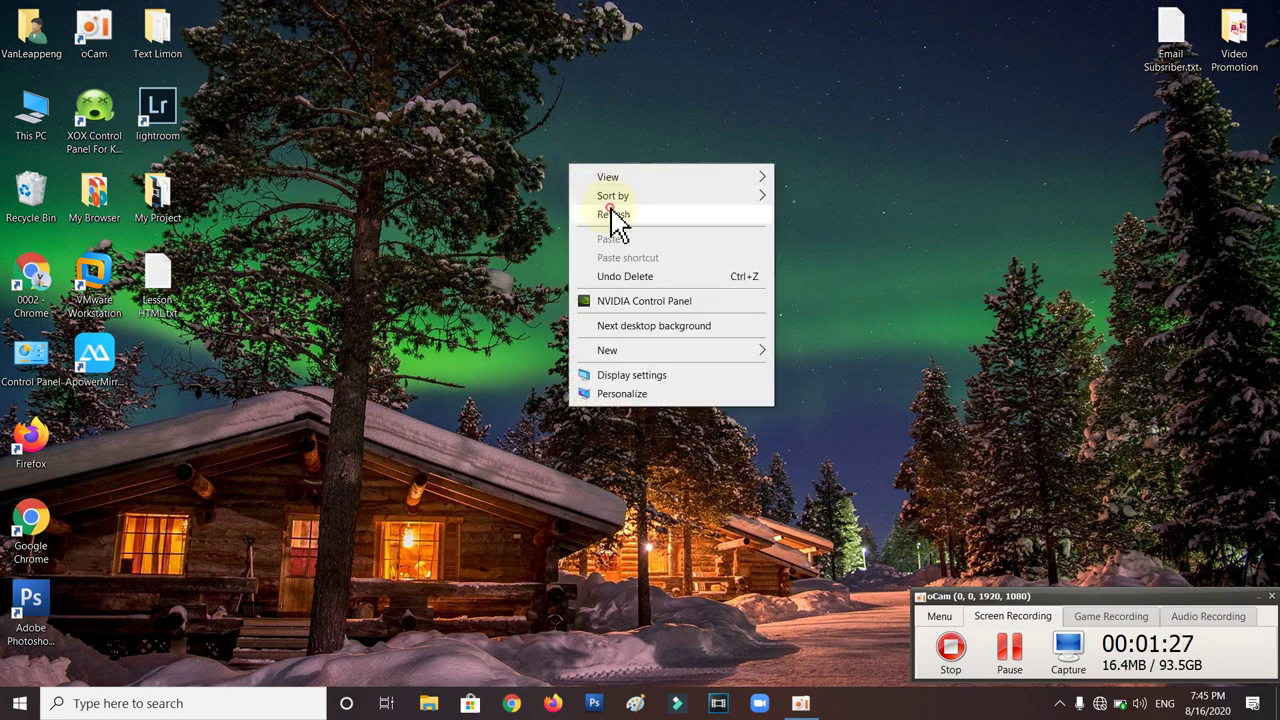
left_click(613, 214)
right_click(548, 152)
left_click(575, 192)
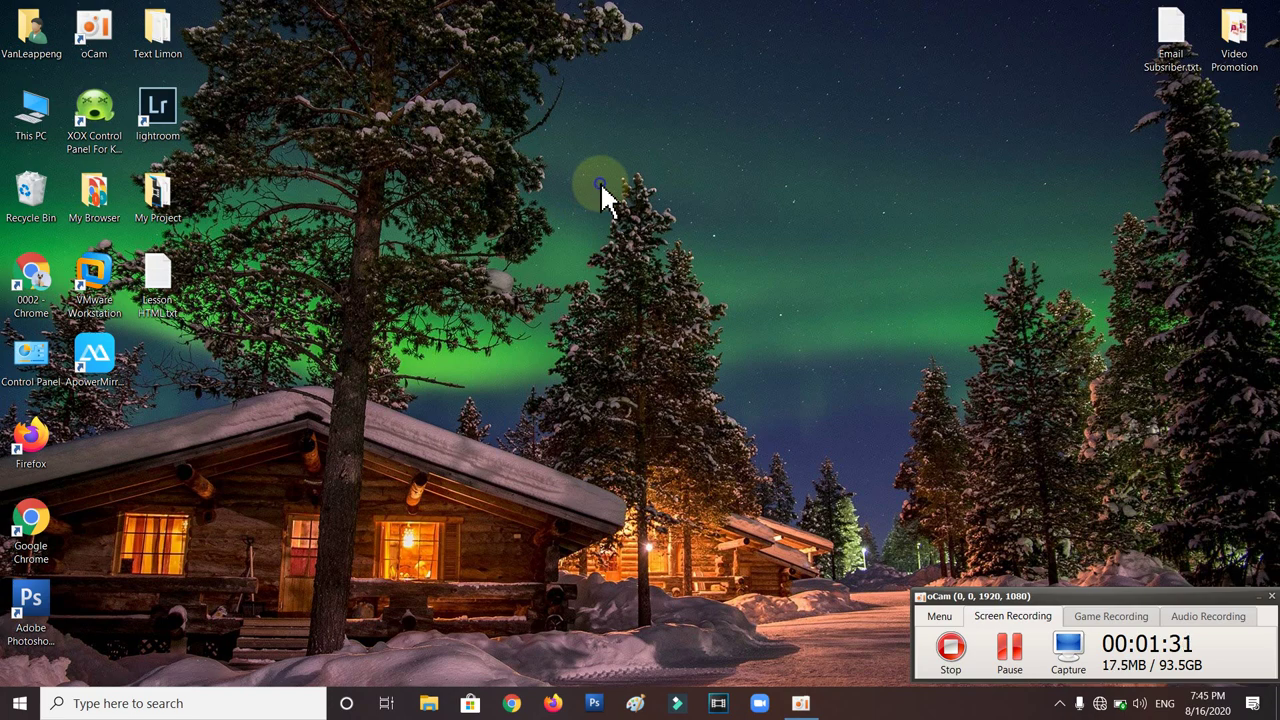
right_click(603, 190)
left_click(641, 236)
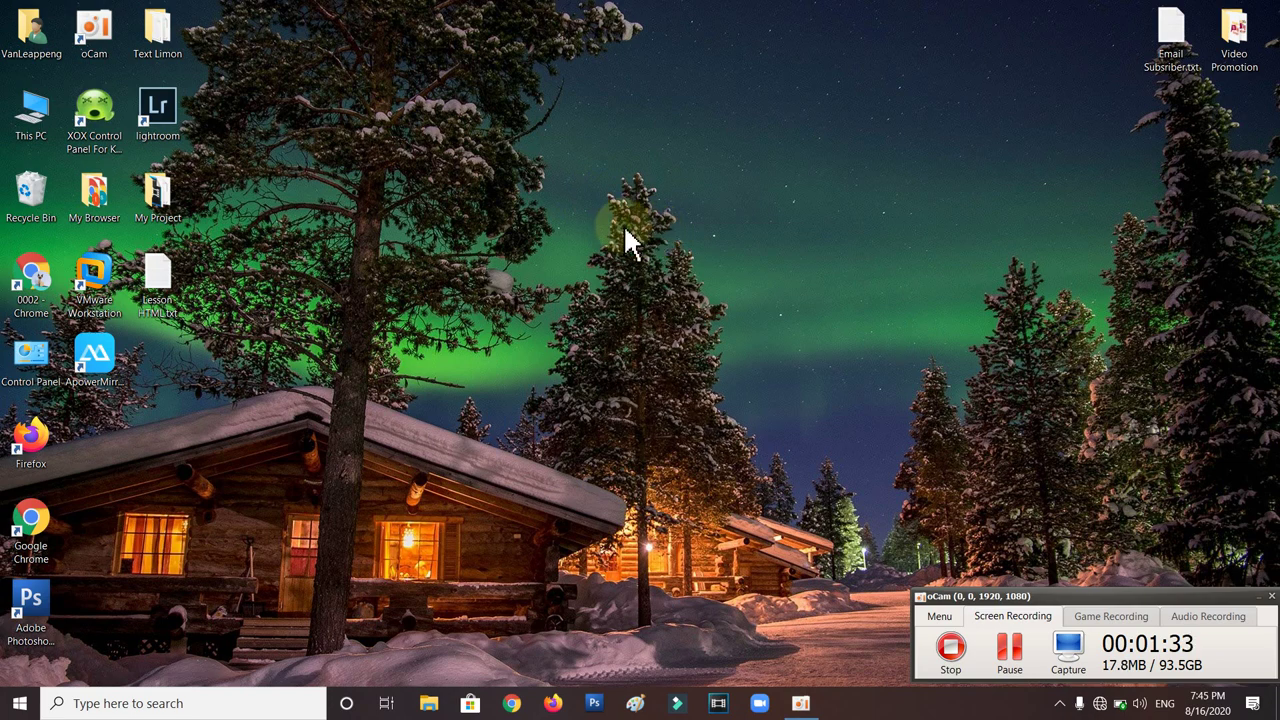
right_click(548, 171)
left_click(588, 220)
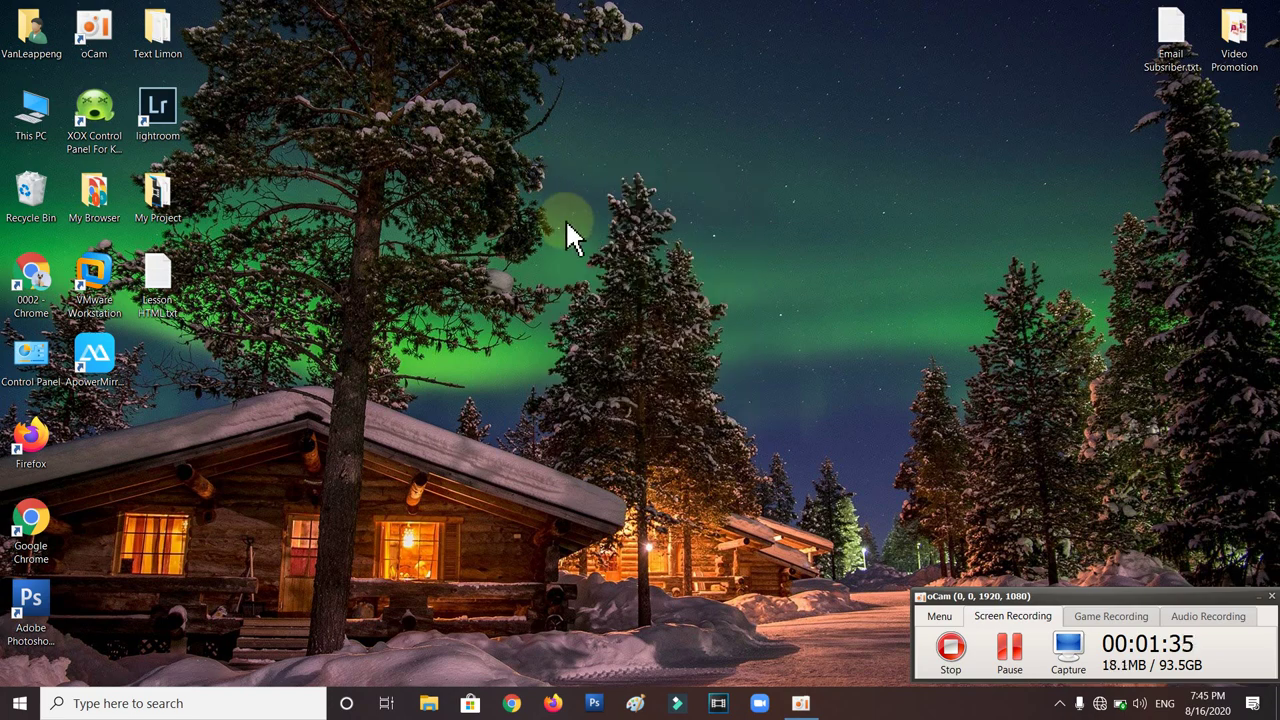
right_click(414, 199)
left_click(466, 256)
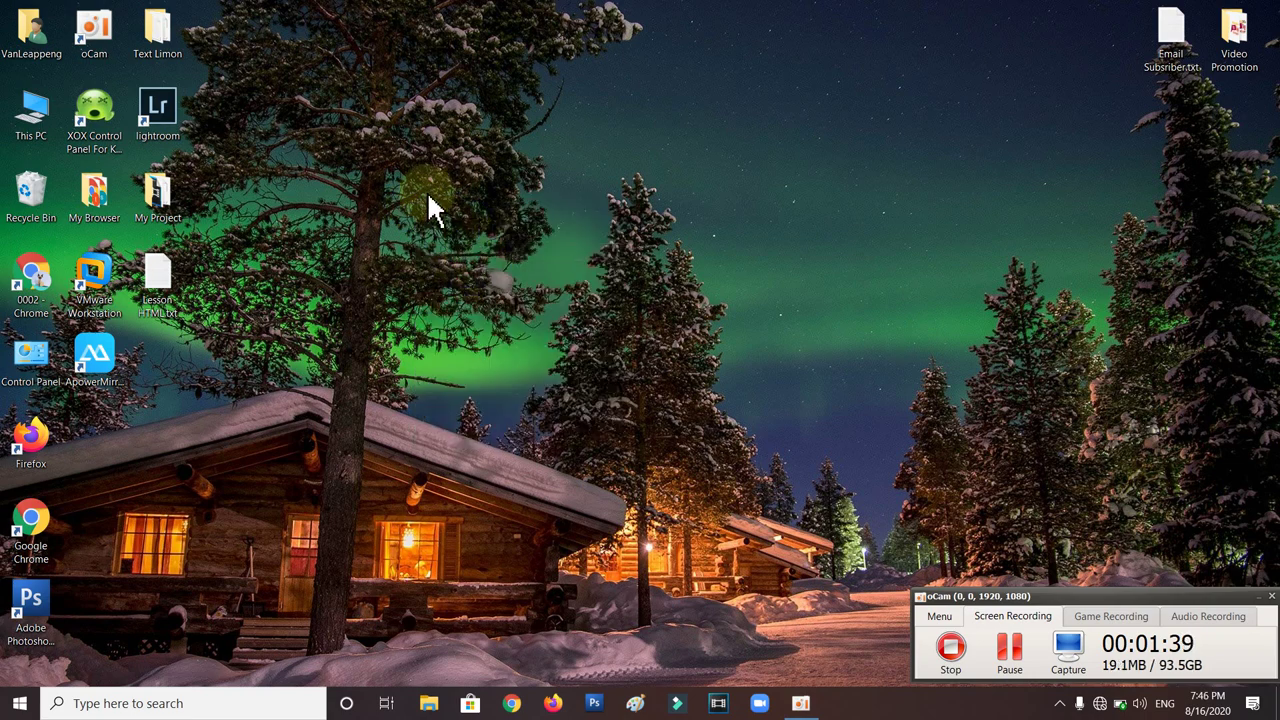
right_click(379, 129)
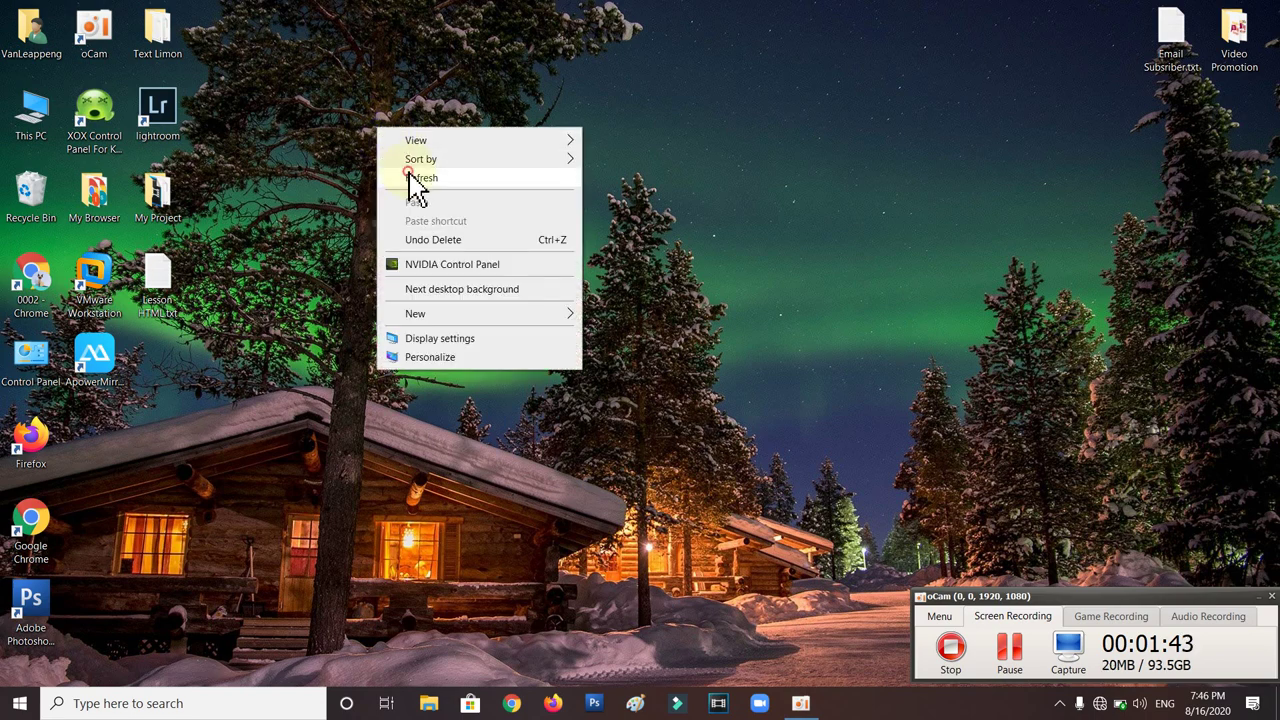
left_click(409, 175)
right_click(550, 148)
left_click(590, 197)
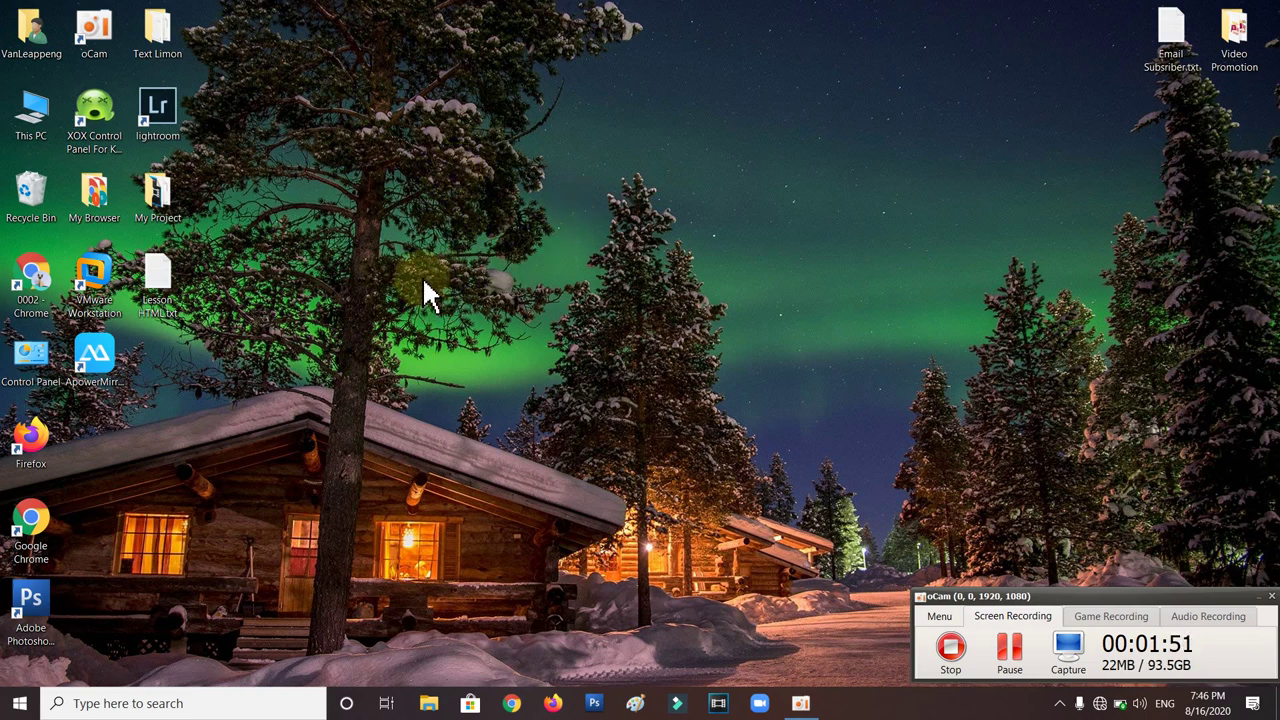
right_click(392, 170)
left_click(427, 221)
right_click(617, 101)
left_click(656, 143)
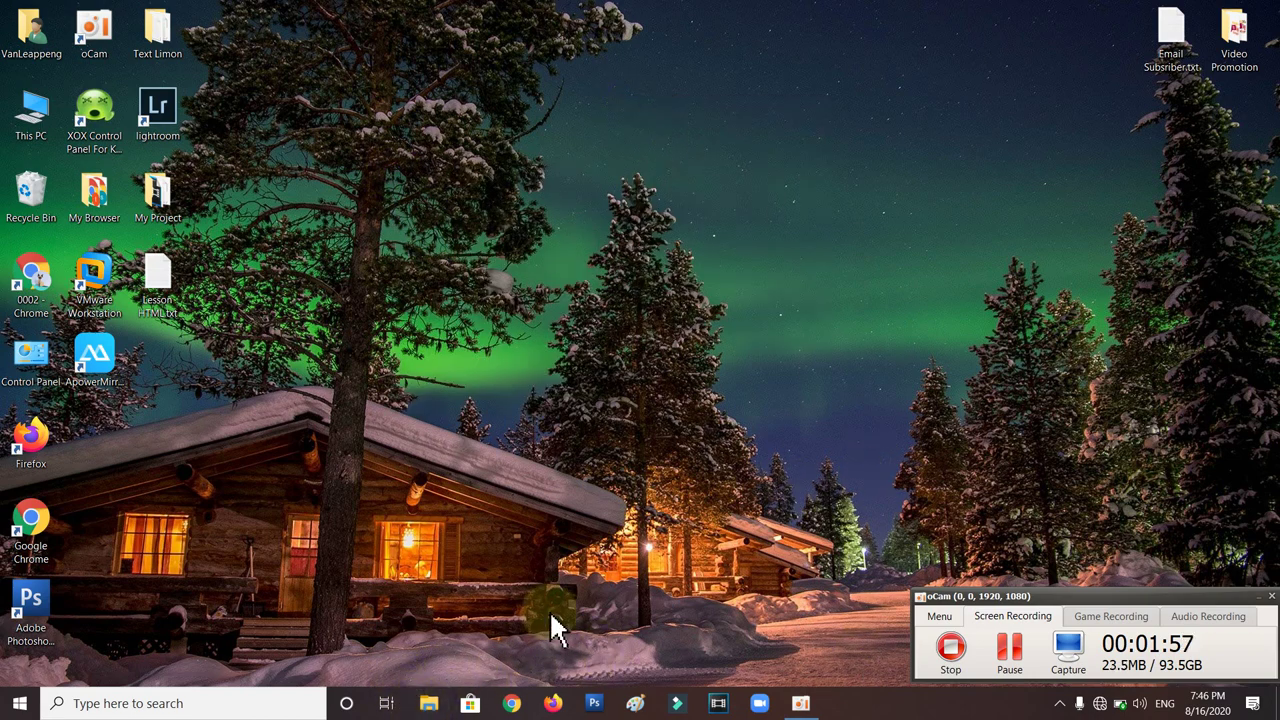
right_click(524, 158)
left_click(571, 213)
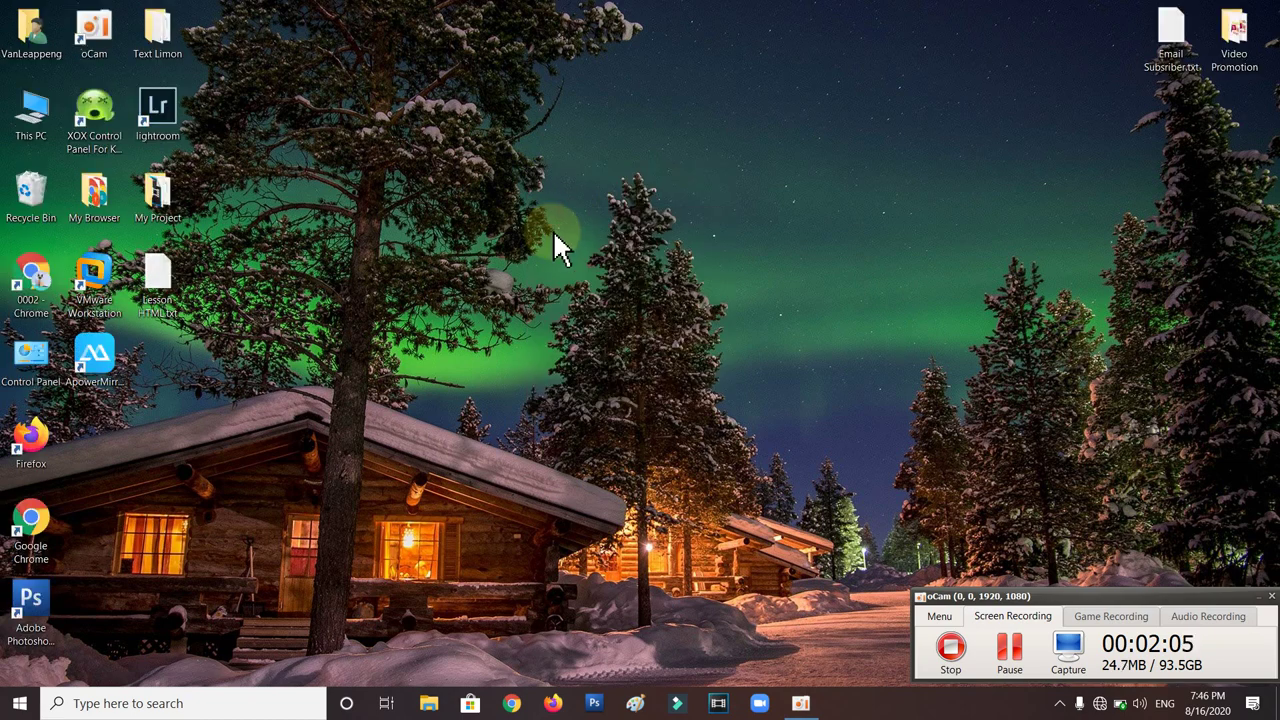
right_click(467, 110)
left_click(497, 160)
right_click(493, 106)
left_click(533, 162)
- Open File Explorer and look through the My Software folder on the Software (E:) drive
left_click(428, 705)
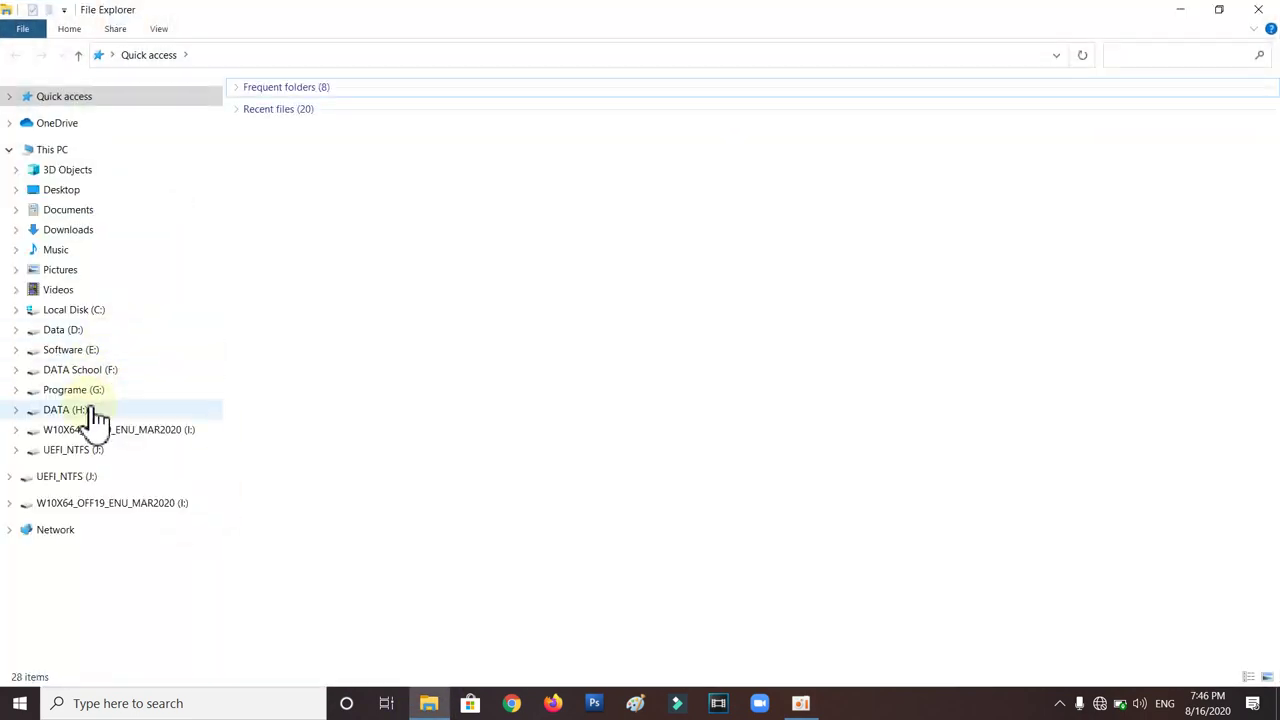
left_click(88, 350)
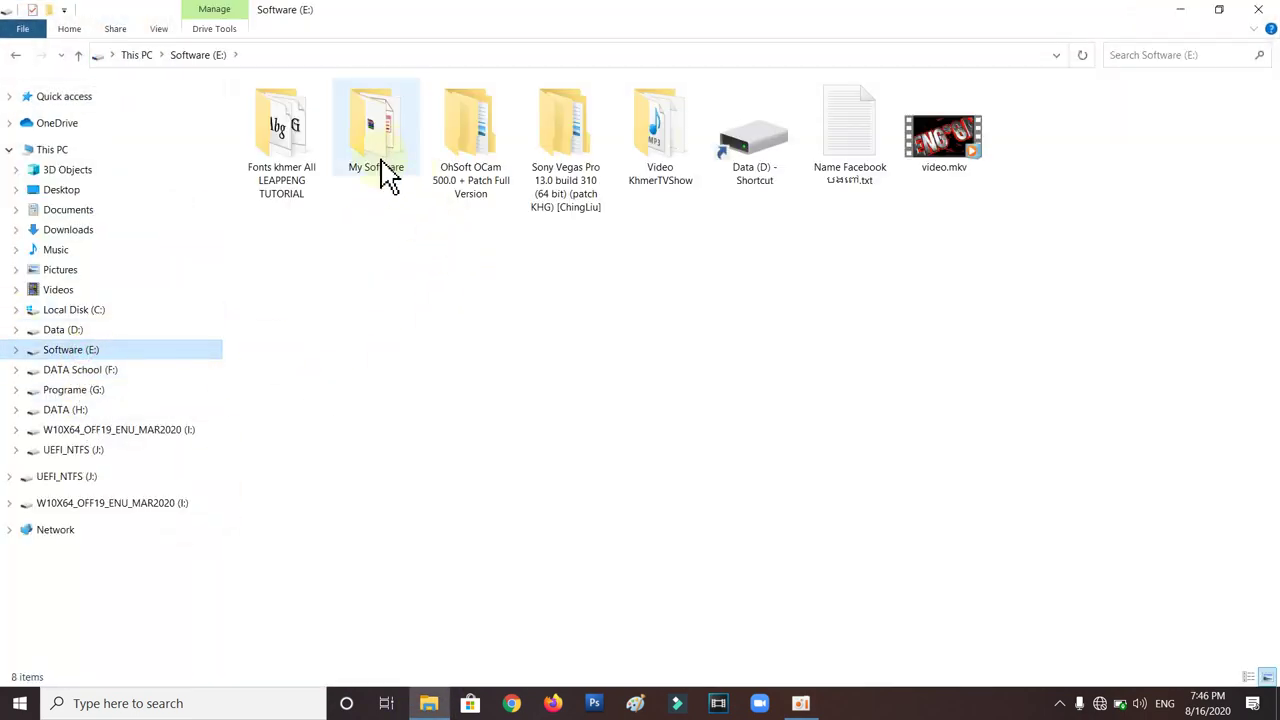
double_click(380, 165)
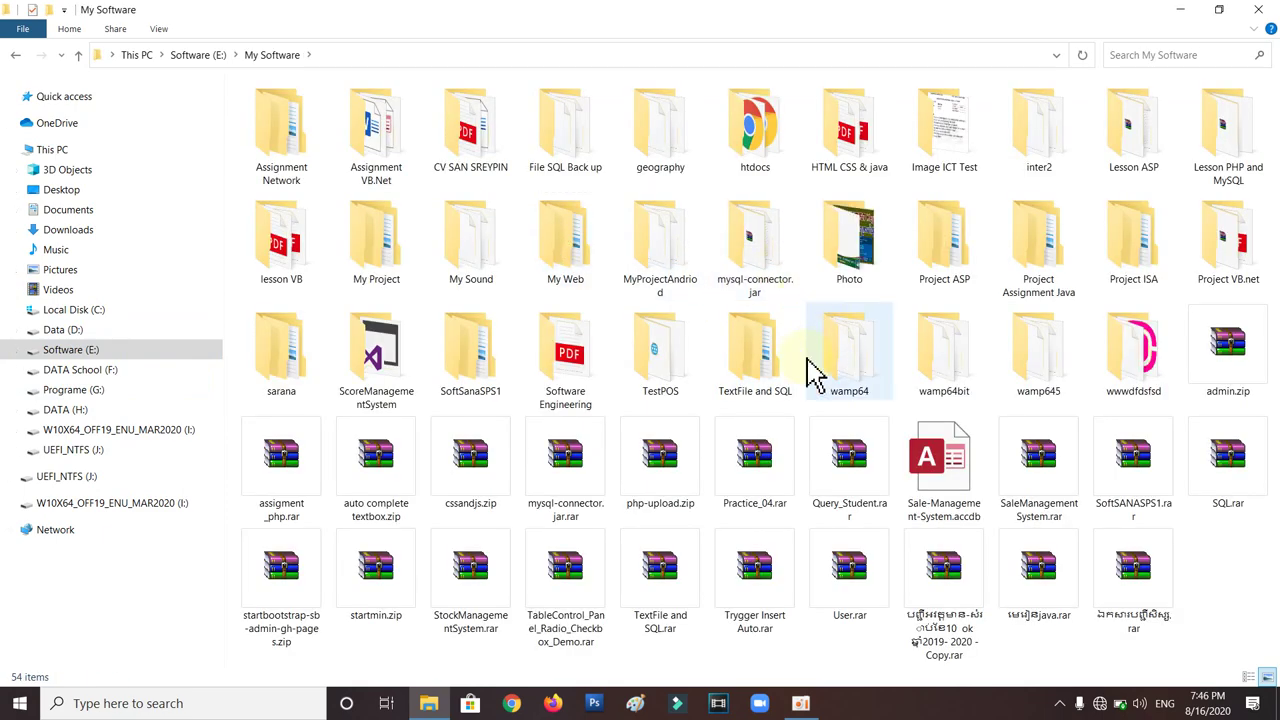
left_click(16, 55)
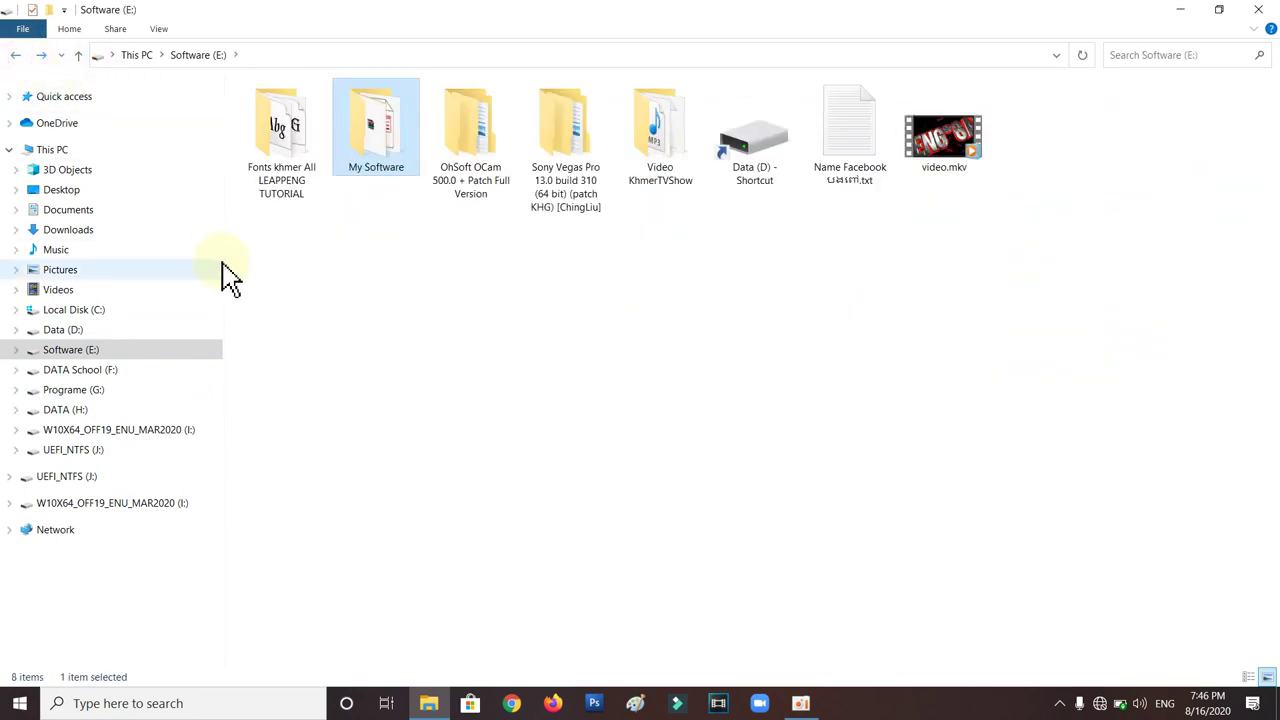
- Browse the DATA School (F:), Programe (G:), DATA (H:) and Data (D:) drives, and reopen My Software on the Software (E:) drive
left_click(97, 371)
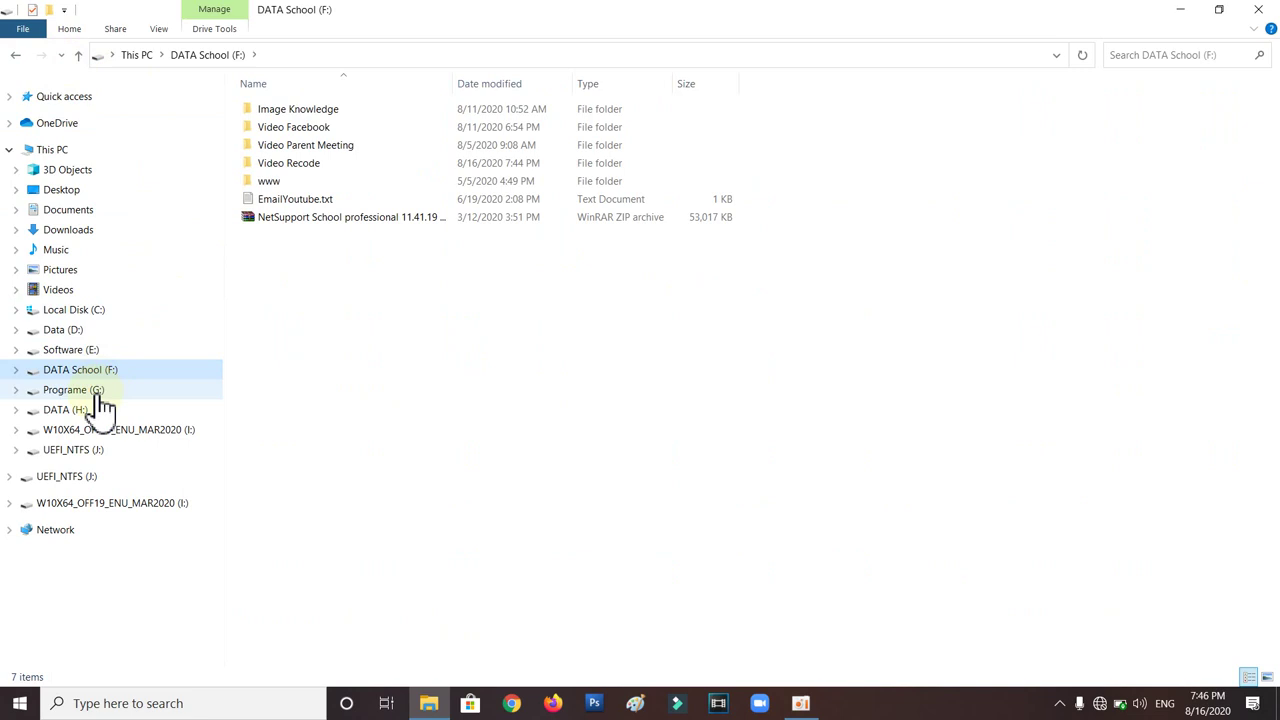
left_click(95, 392)
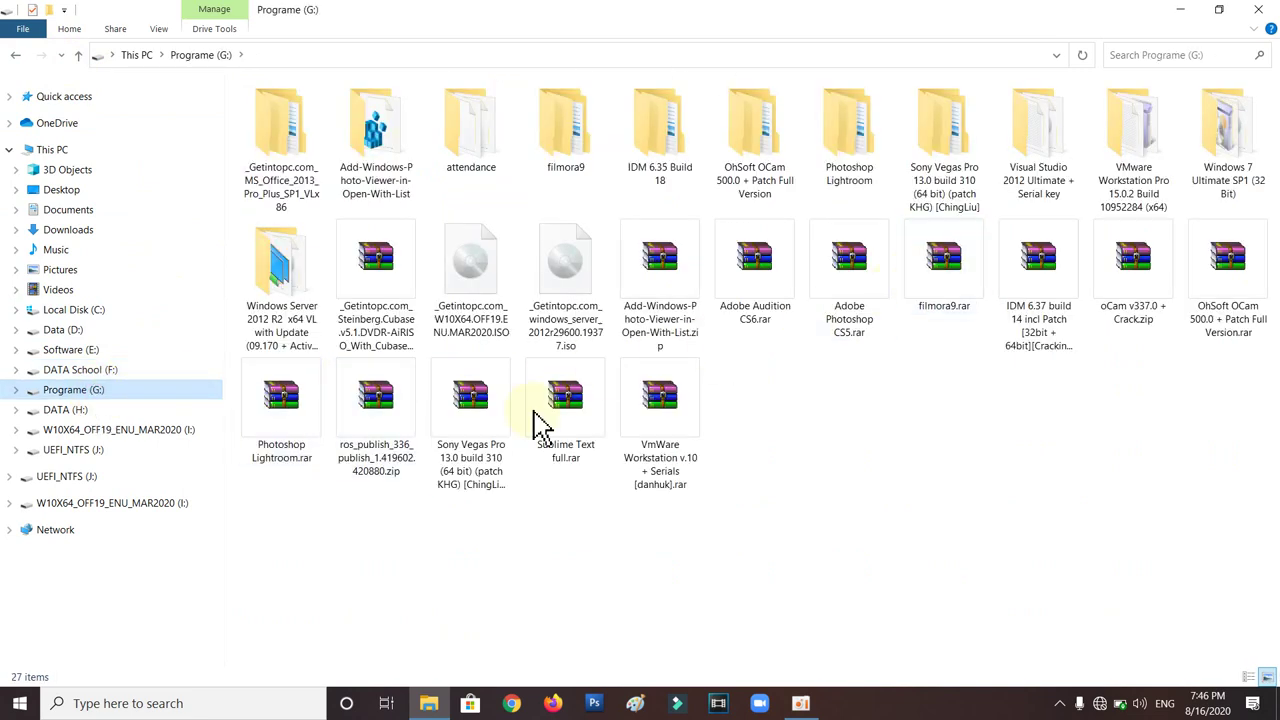
left_click(70, 410)
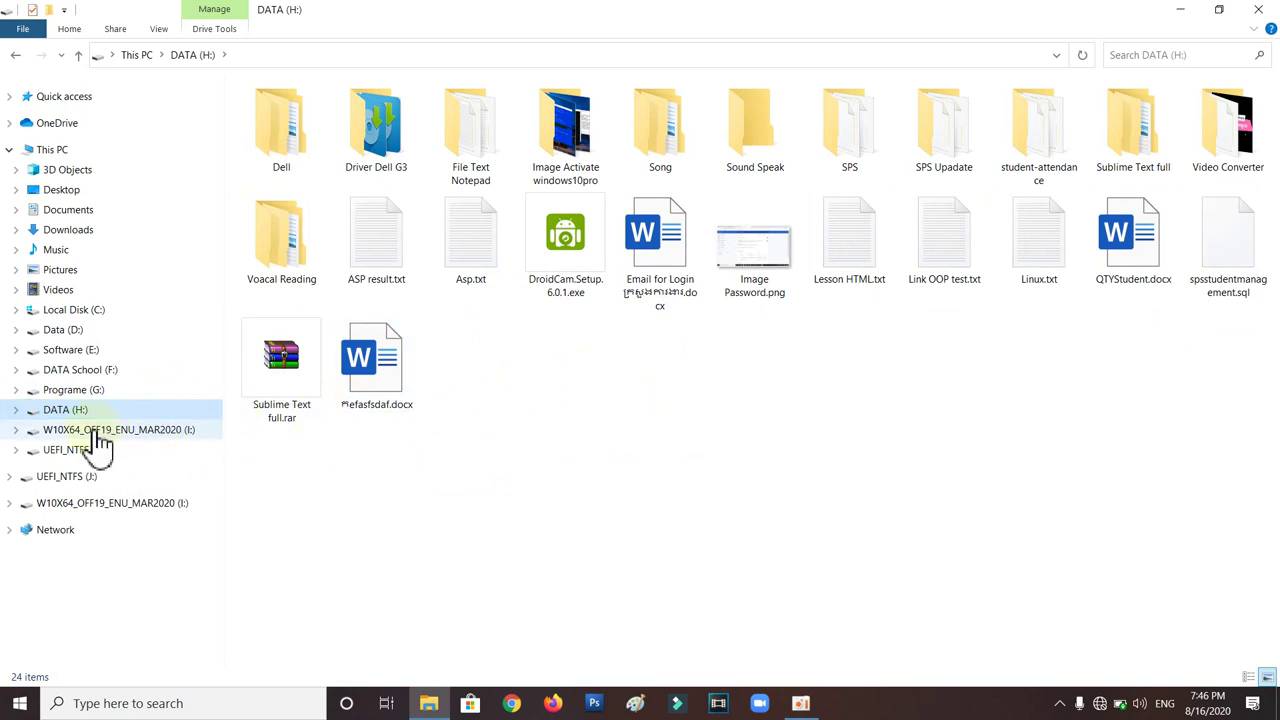
left_click(72, 392)
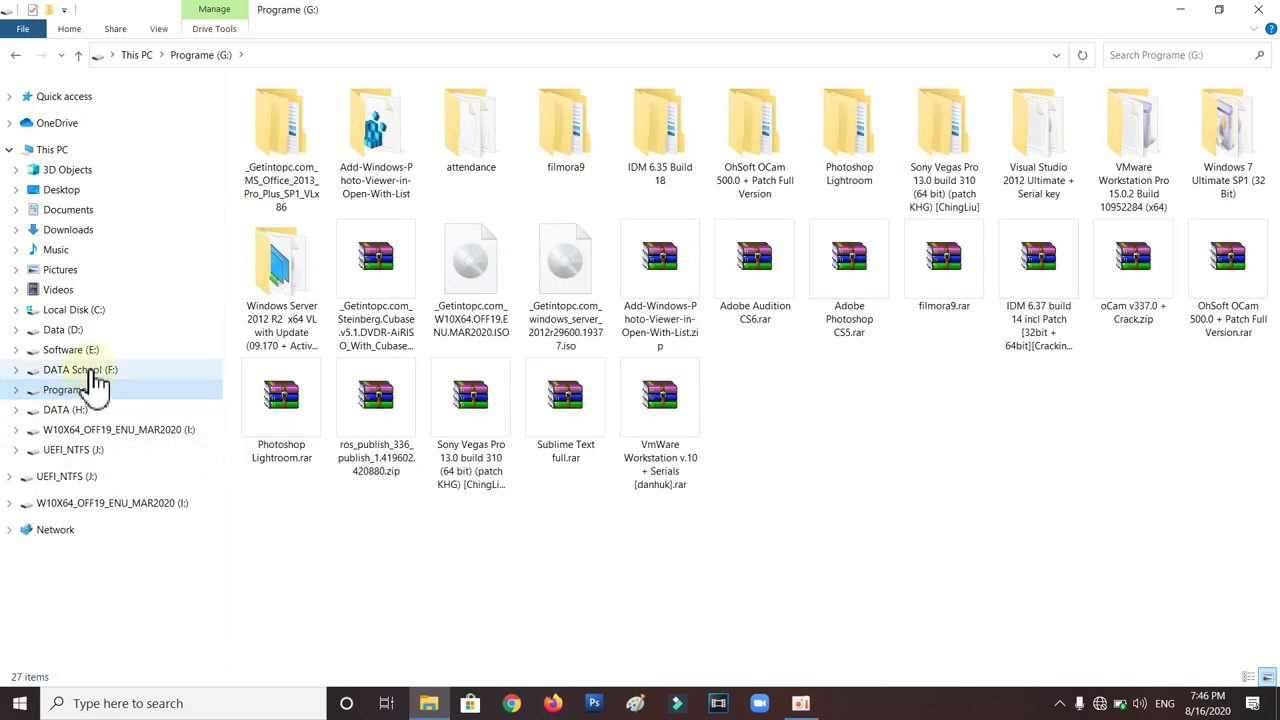
left_click(80, 332)
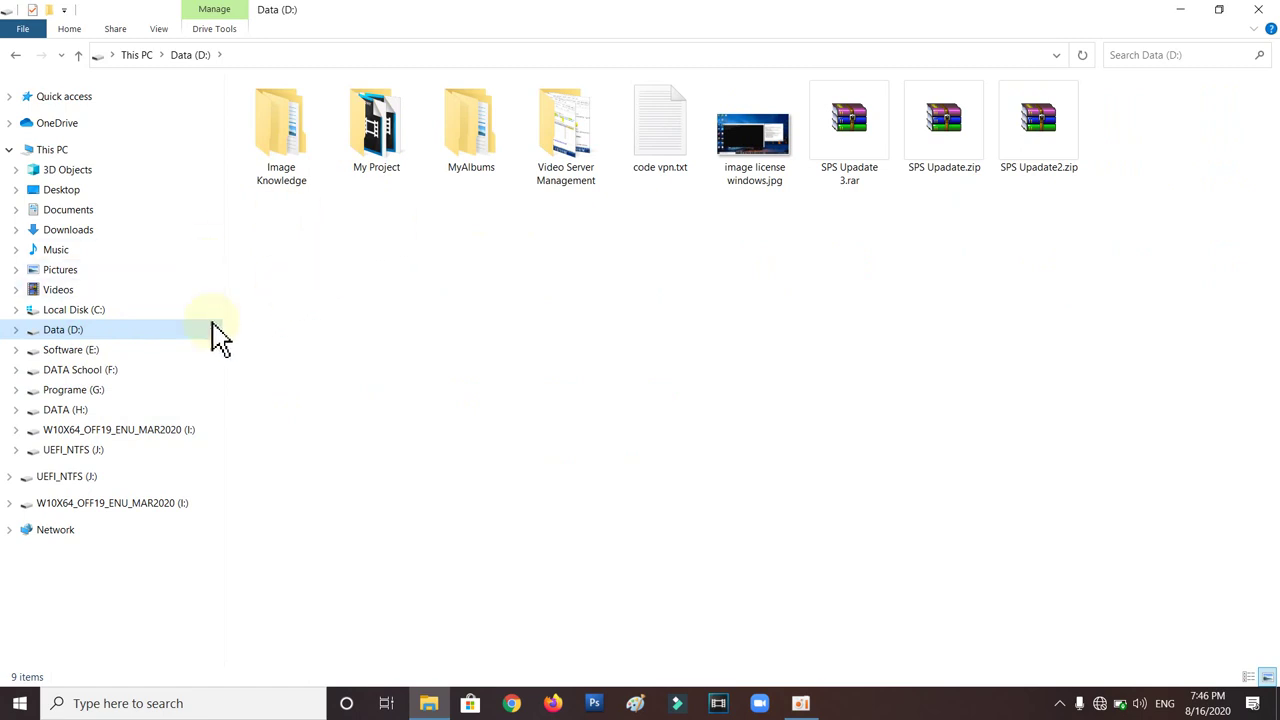
left_click(94, 352)
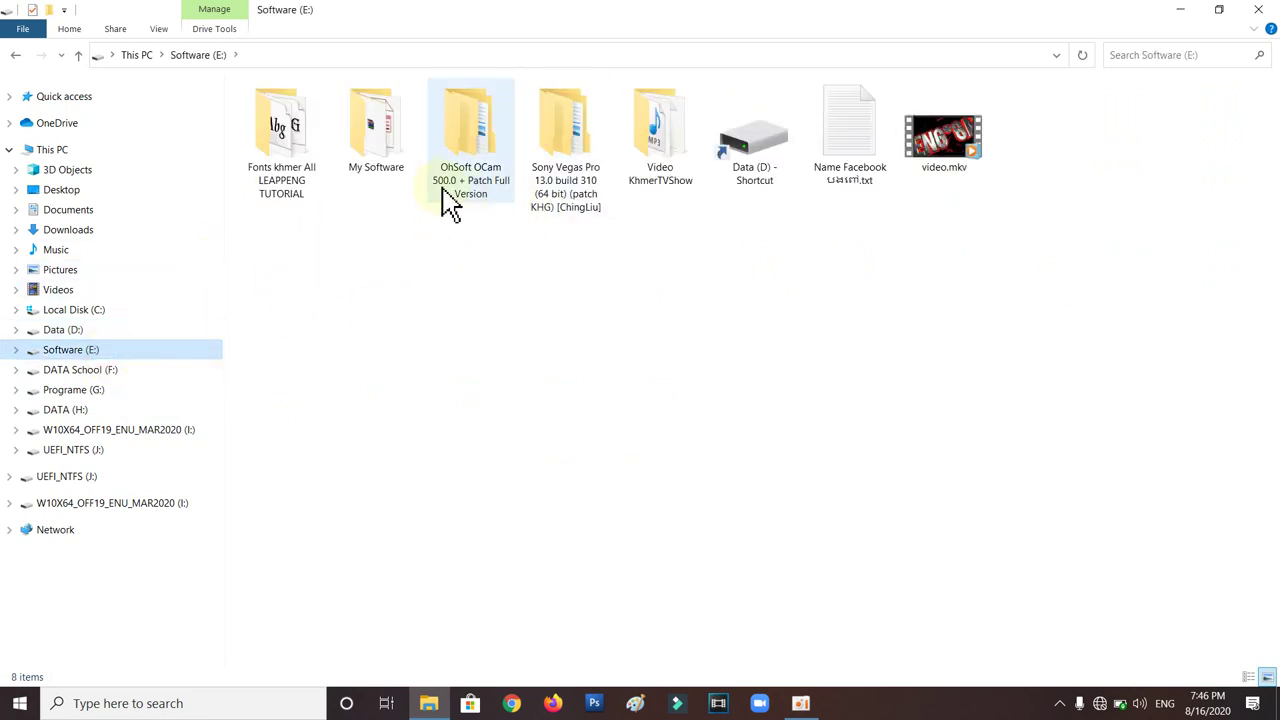
double_click(380, 170)
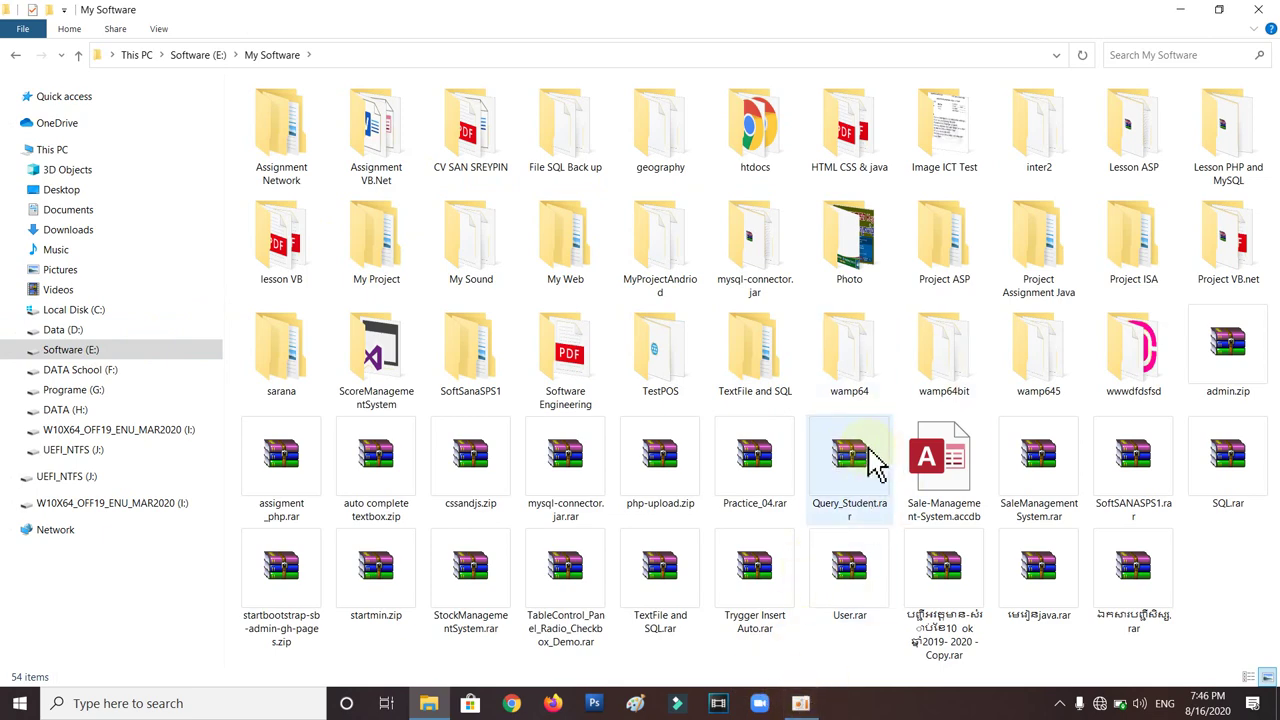
left_click(800, 703)
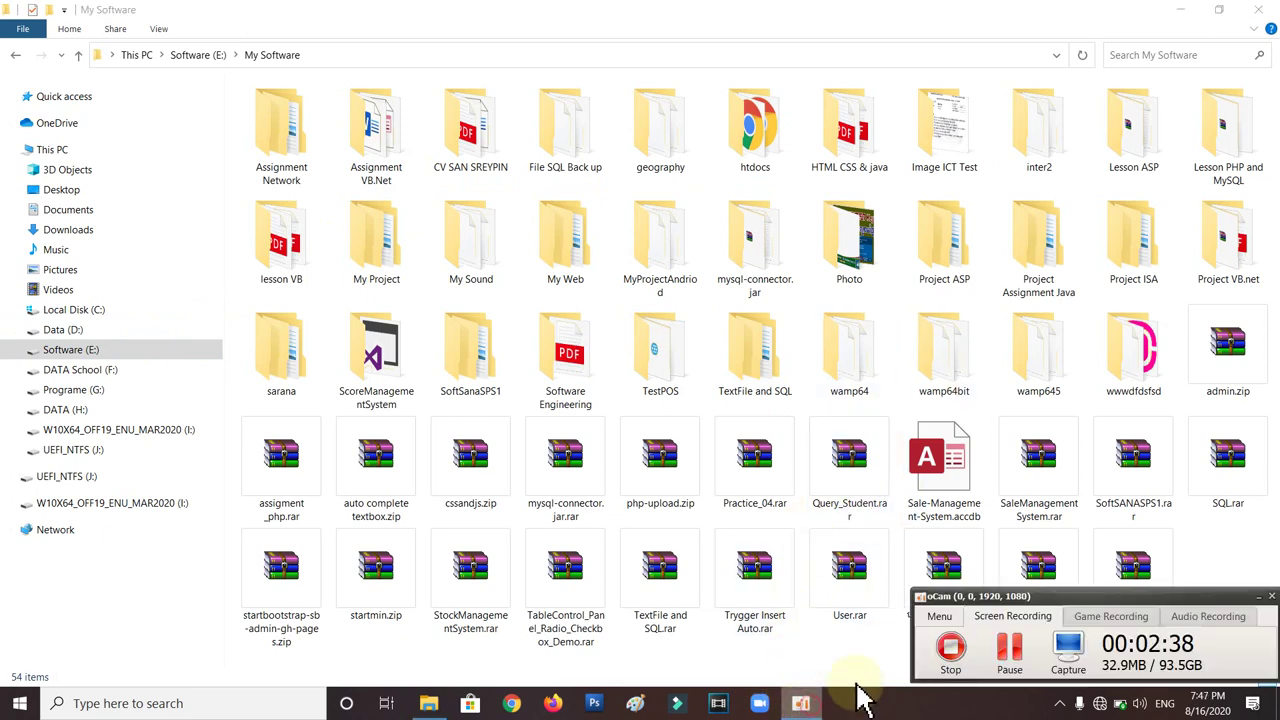
left_click(1030, 660)
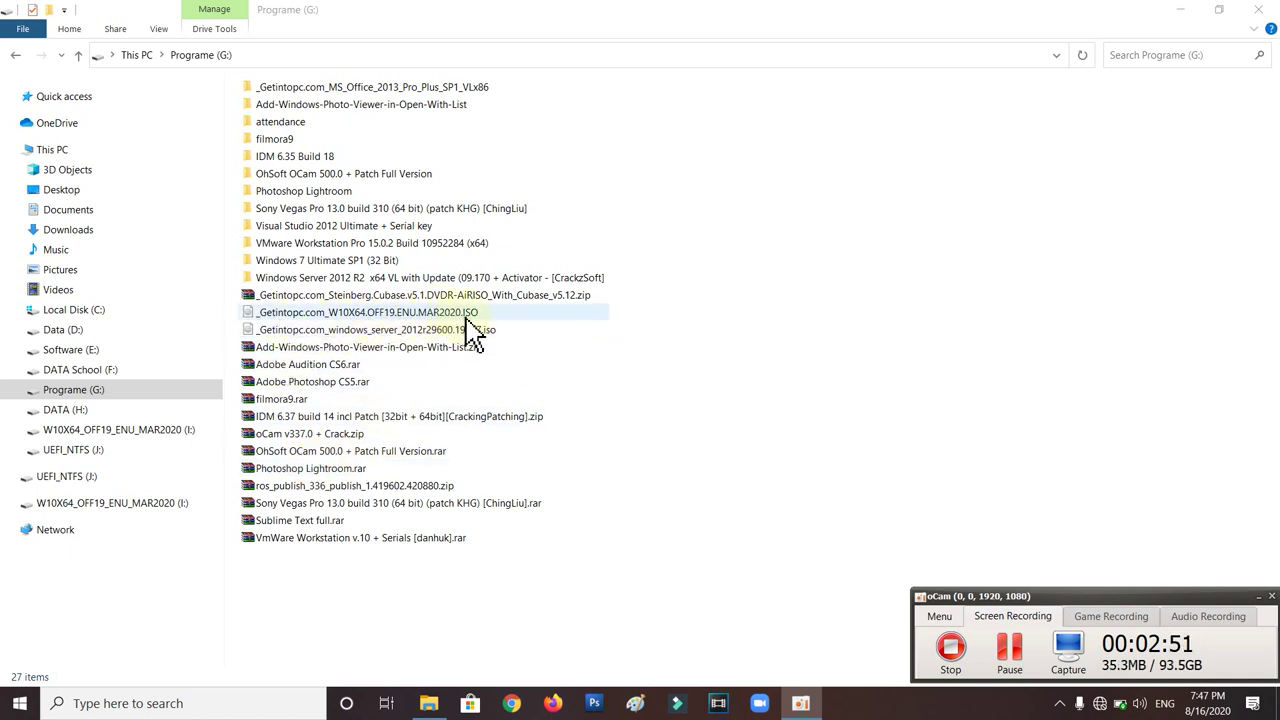
- Switch the file layout of the Programe (G:) drive to Large icons and return it to List
left_click(164, 30)
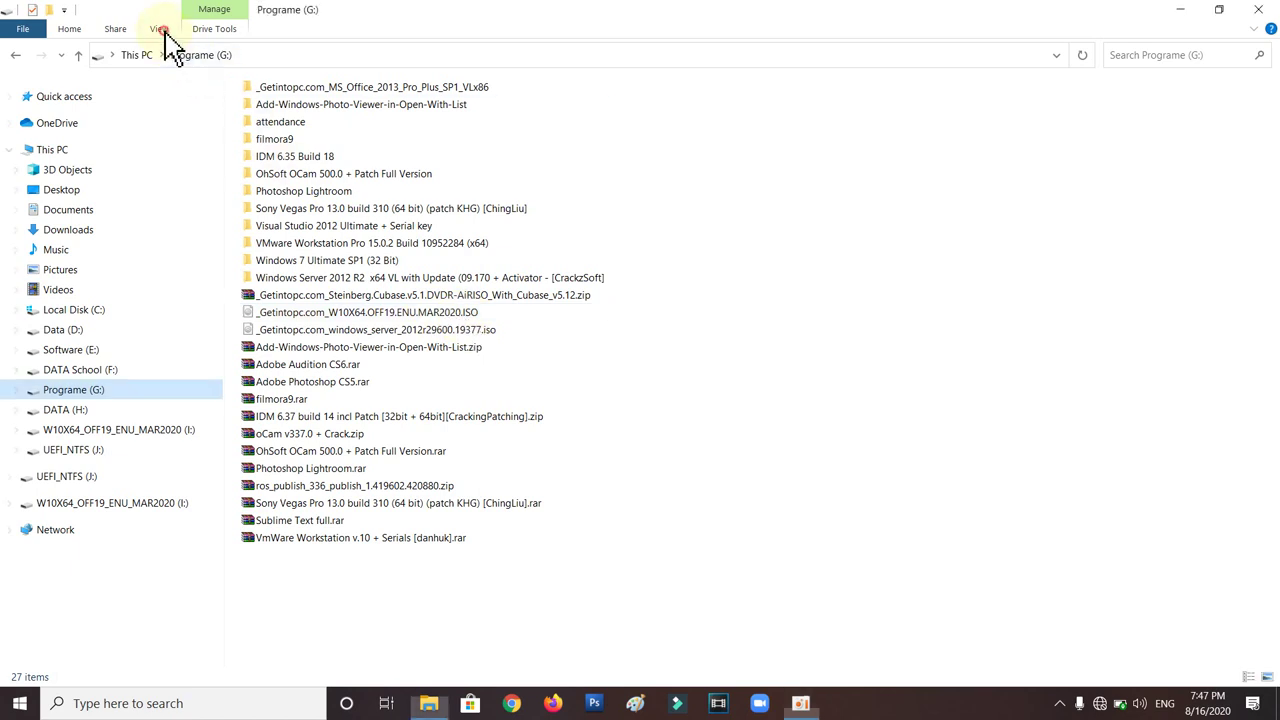
left_click(159, 30)
left_click(241, 53)
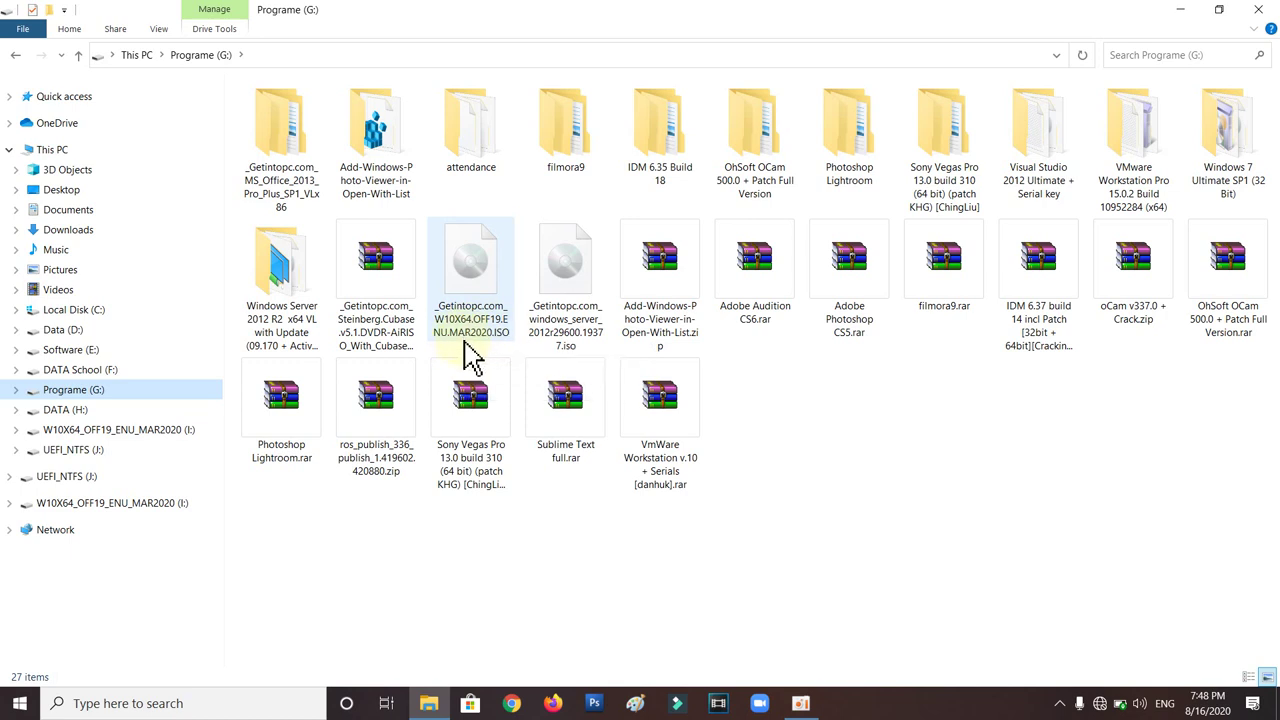
left_click(160, 29)
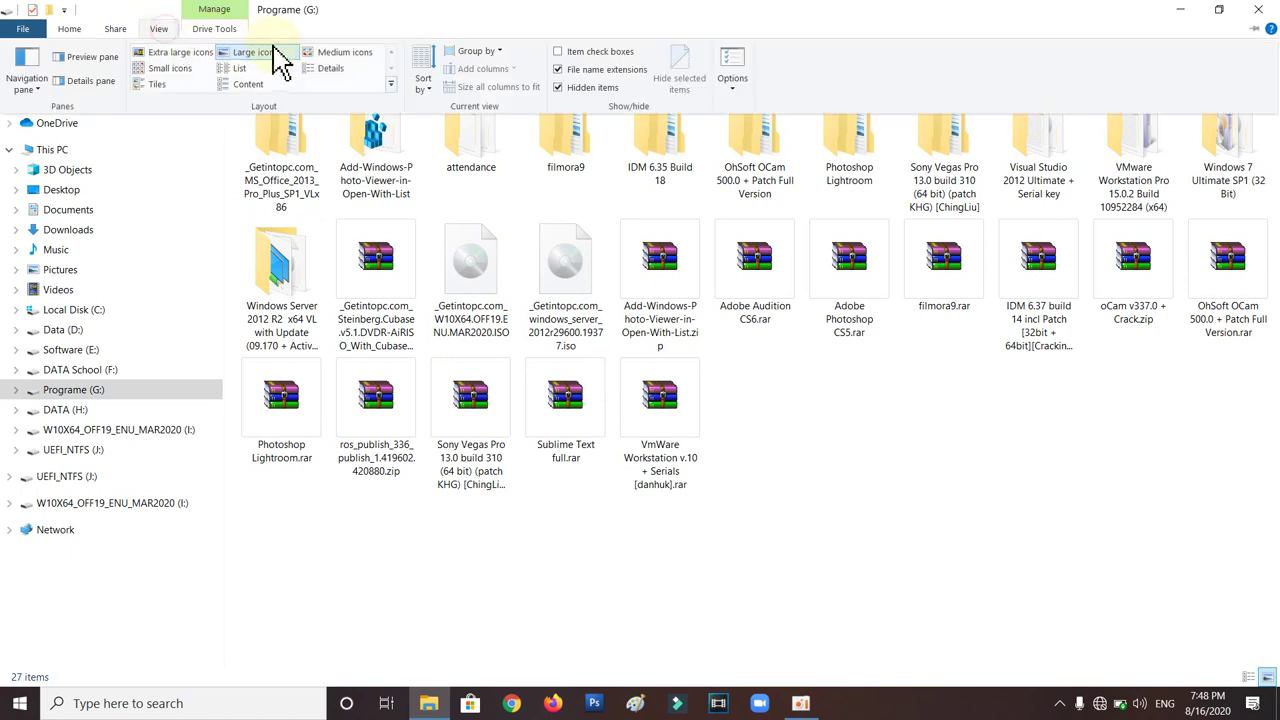
left_click(243, 70)
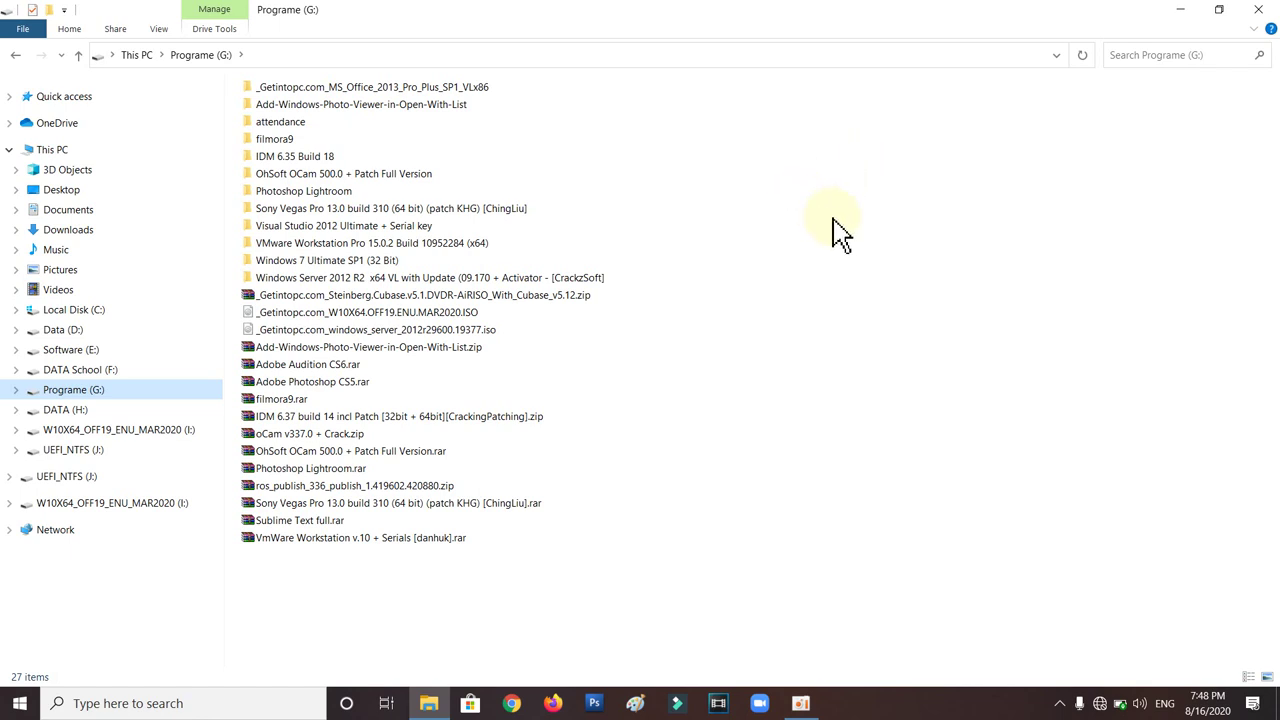
- Connect the computer to the first Wi-Fi network in the list of available networks
left_click(1100, 703)
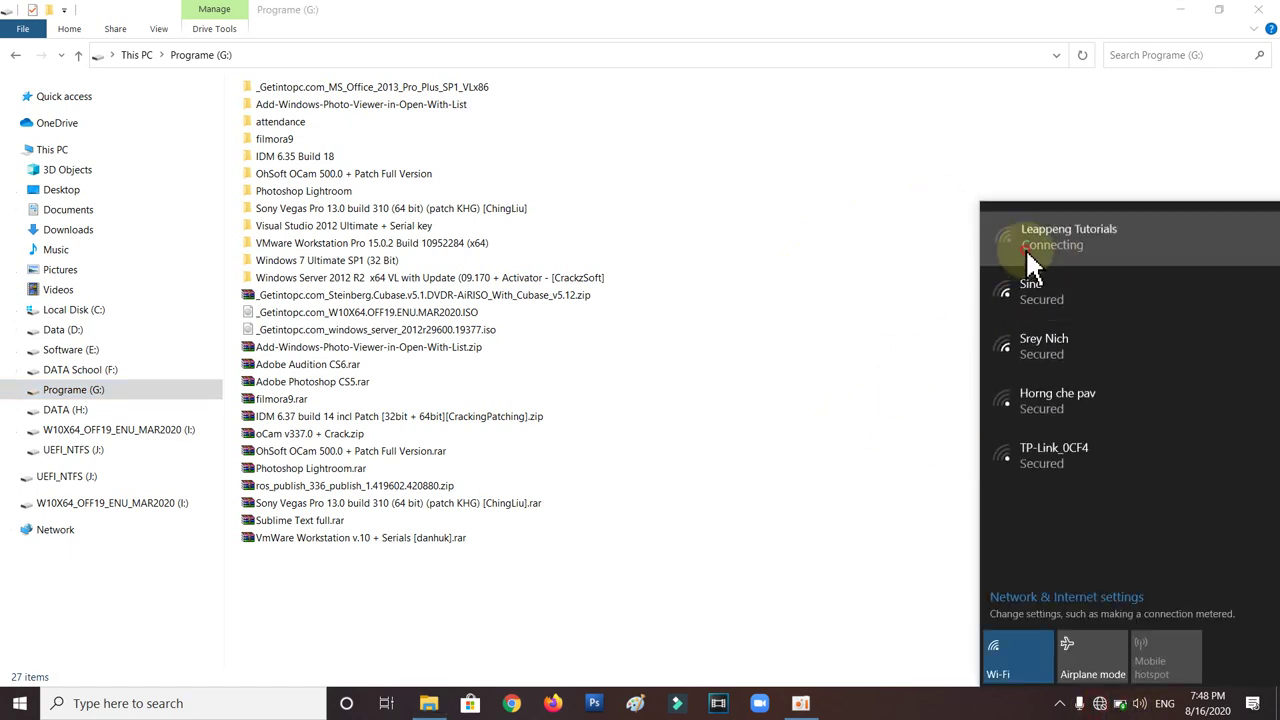
left_click(1168, 312)
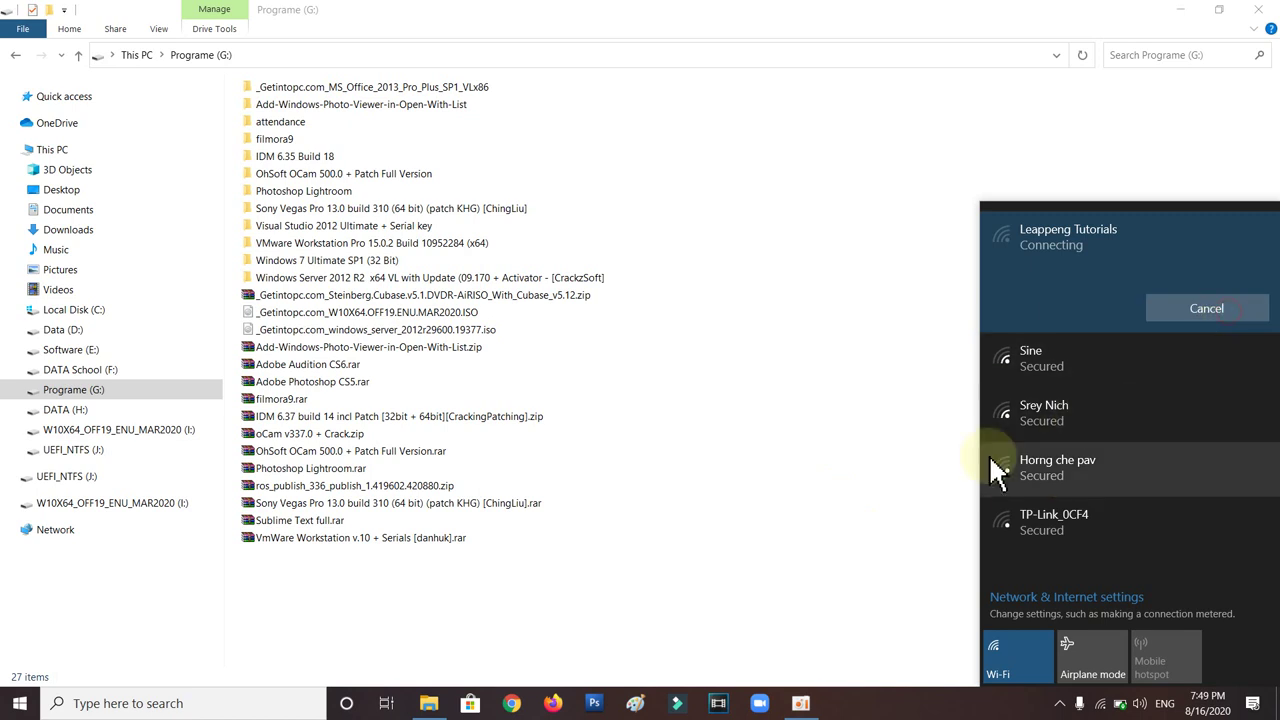
- Close the network list, minimize File Explorer and refresh the desktop
left_click(773, 617)
left_click(1190, 12)
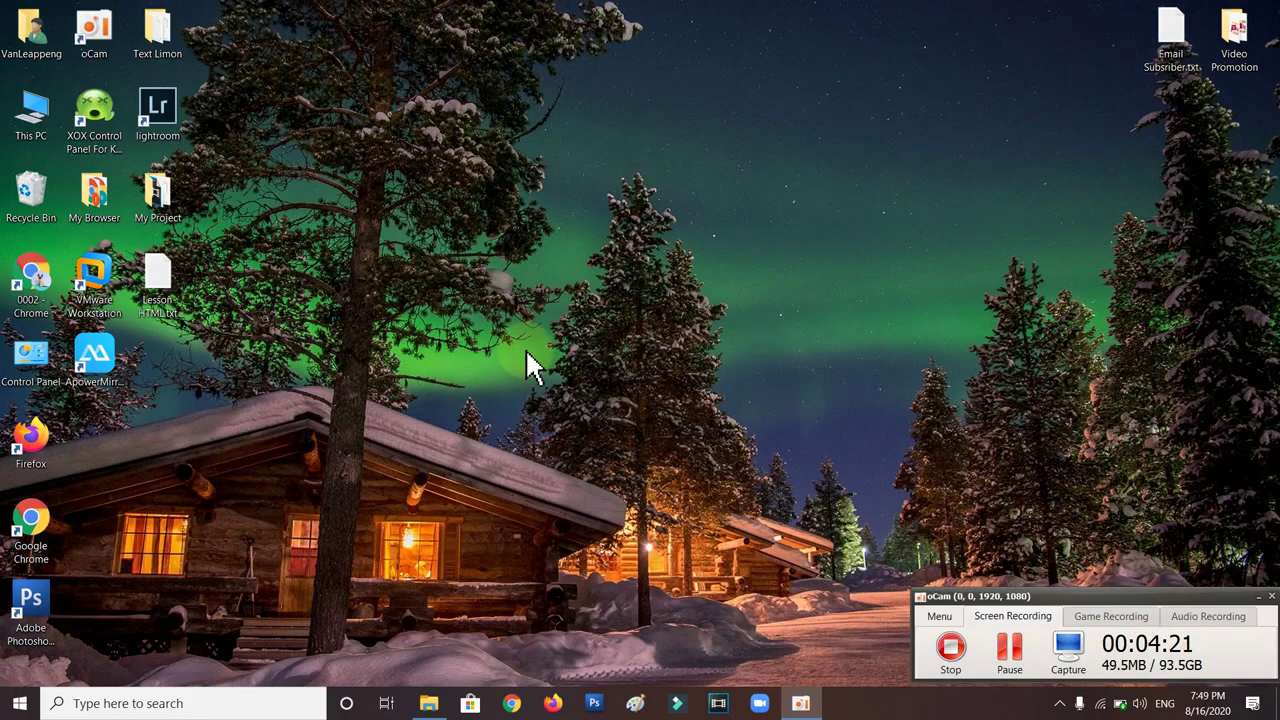
right_click(432, 218)
left_click(497, 268)
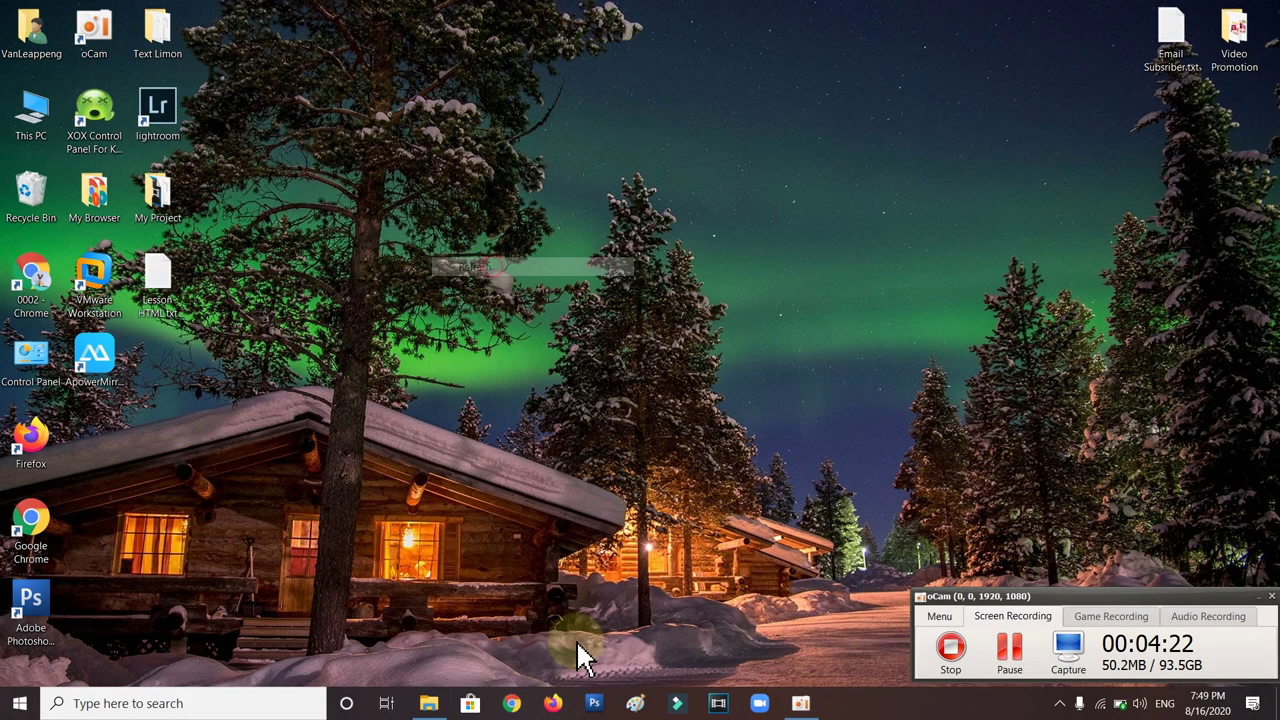
- Switch to Google Chrome, search for getinto.pc and open the Get Into PC website from the results
left_click(513, 704)
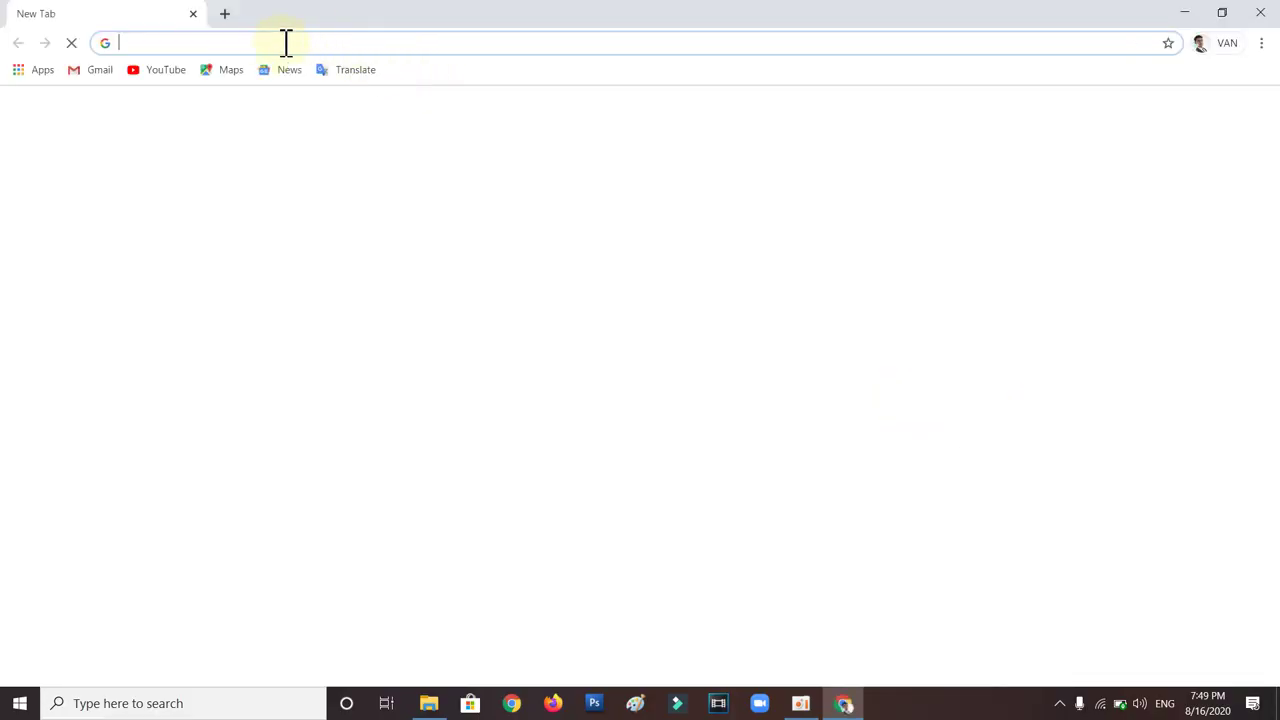
type("getint")
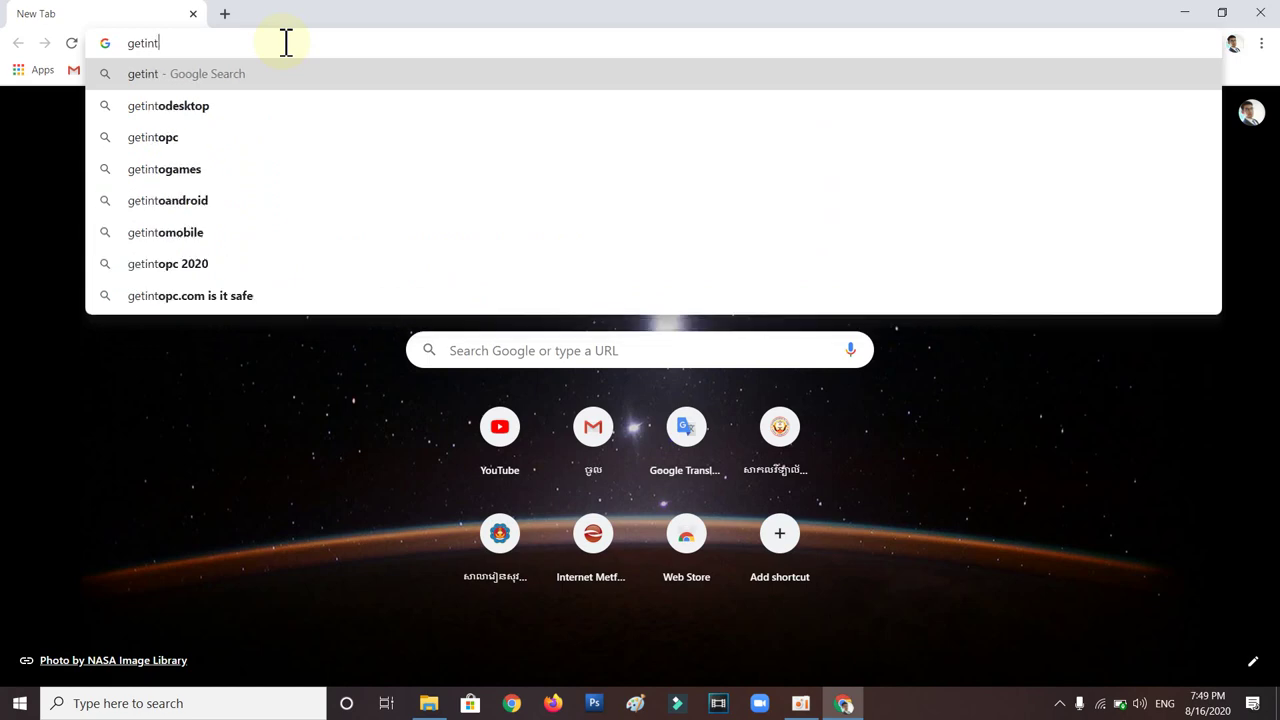
type("o.pc")
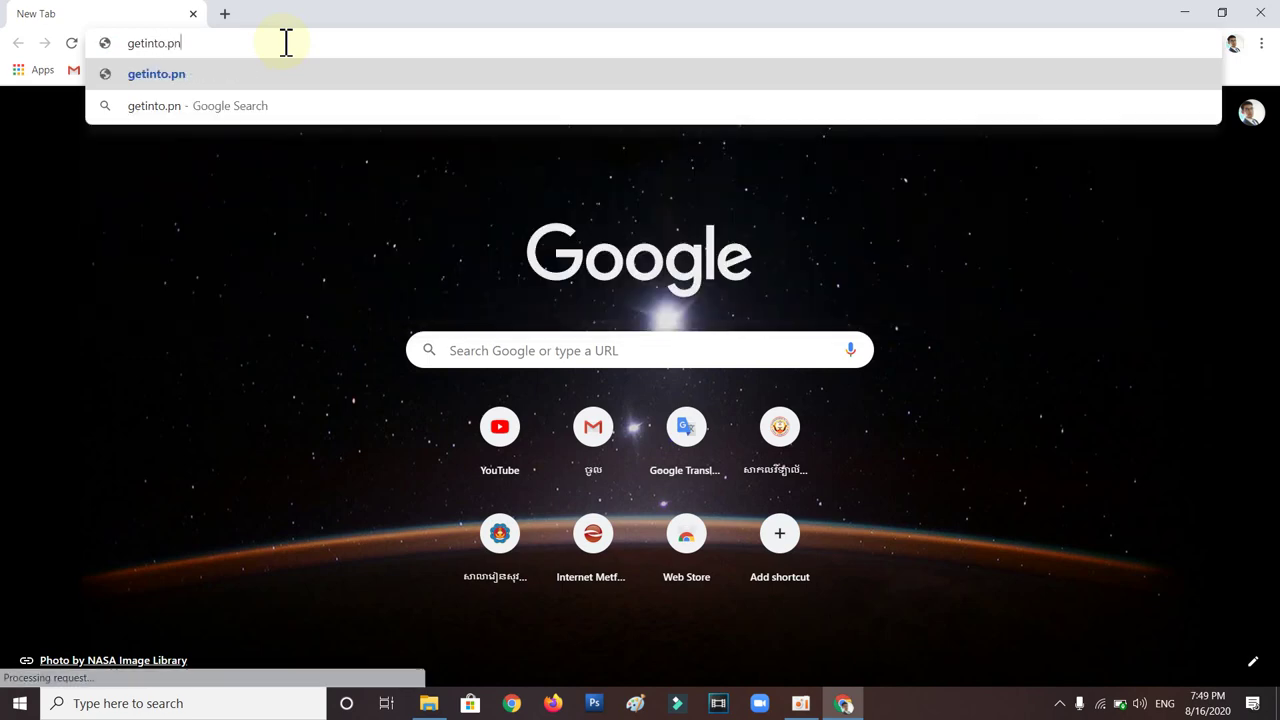
key("Return")
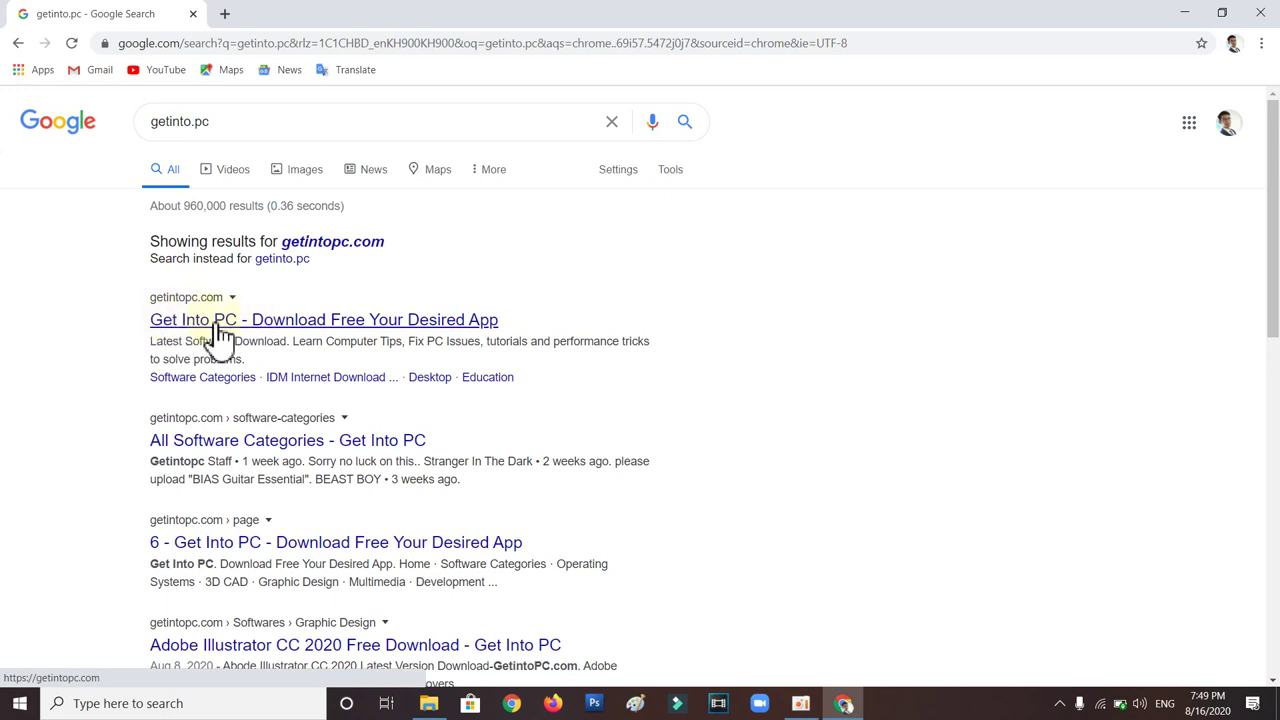
left_click(258, 323)
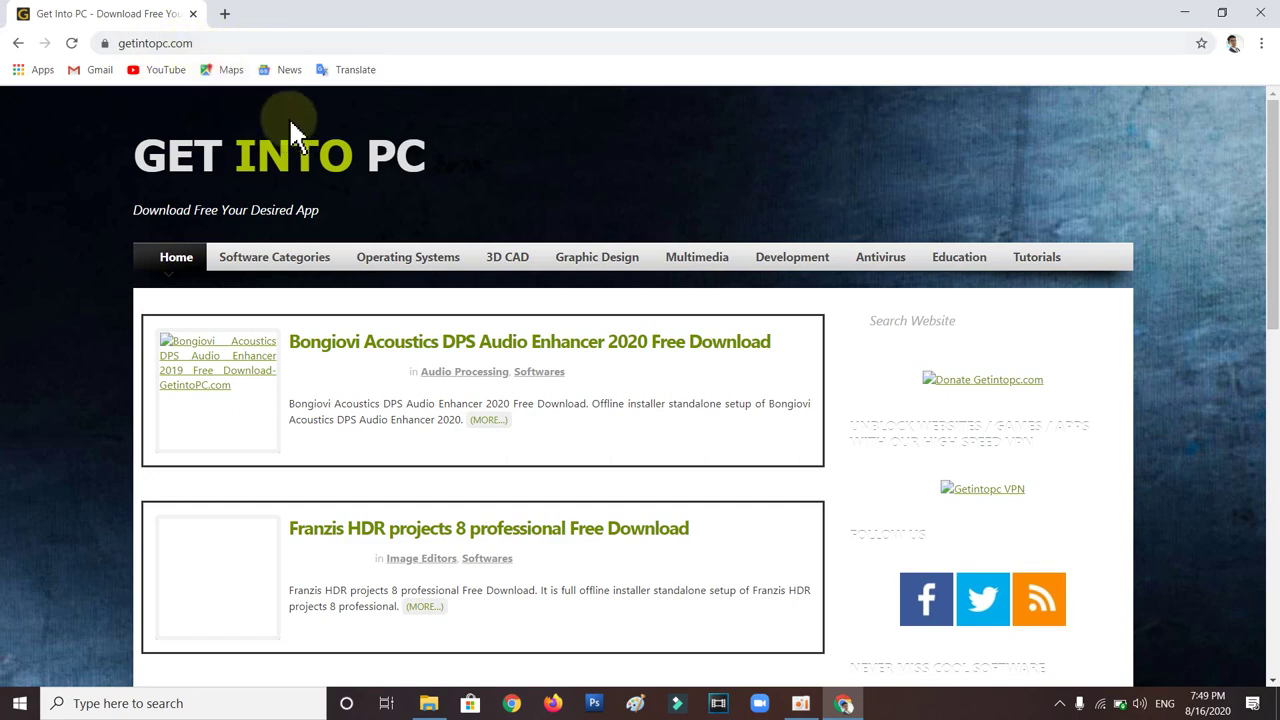
- Look through the software listings on the Get Into PC home page and check the site's address
scroll(300, 140, "down", 3)
scroll(357, 175, "up", 3)
scroll(420, 243, "down", 2)
scroll(414, 249, "down", 3)
scroll(360, 250, "up", 5)
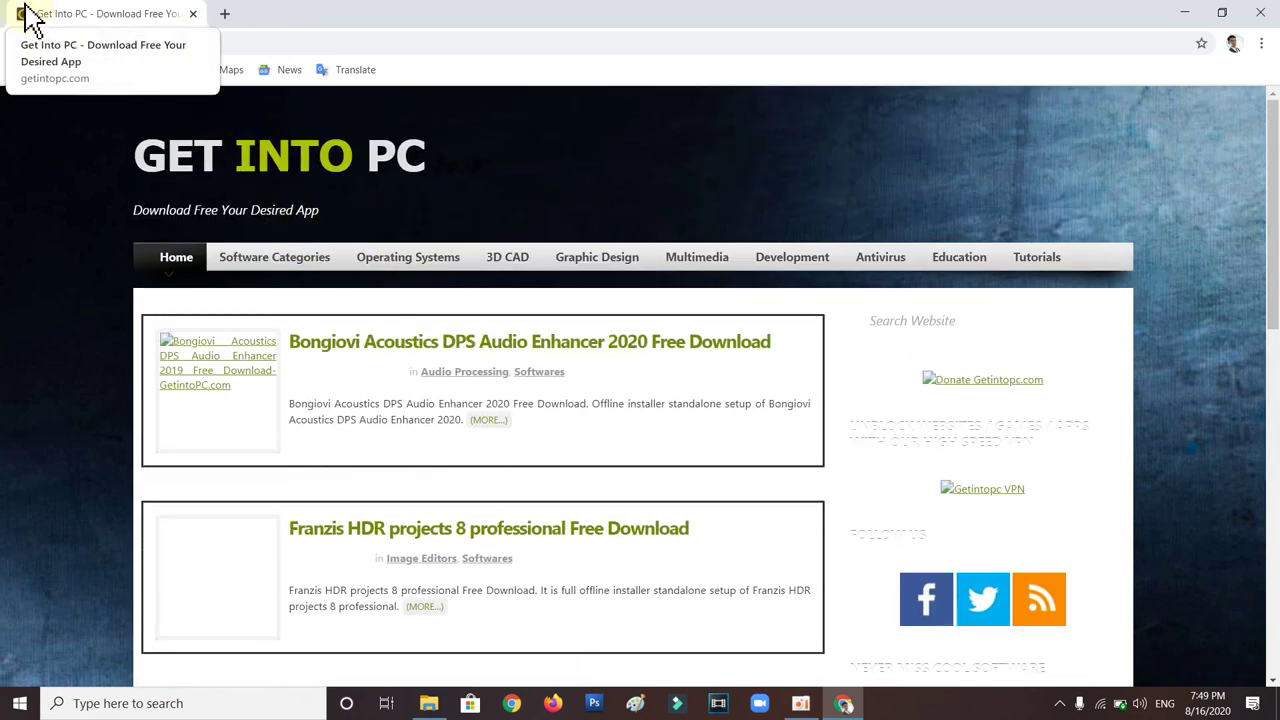
left_click(287, 42)
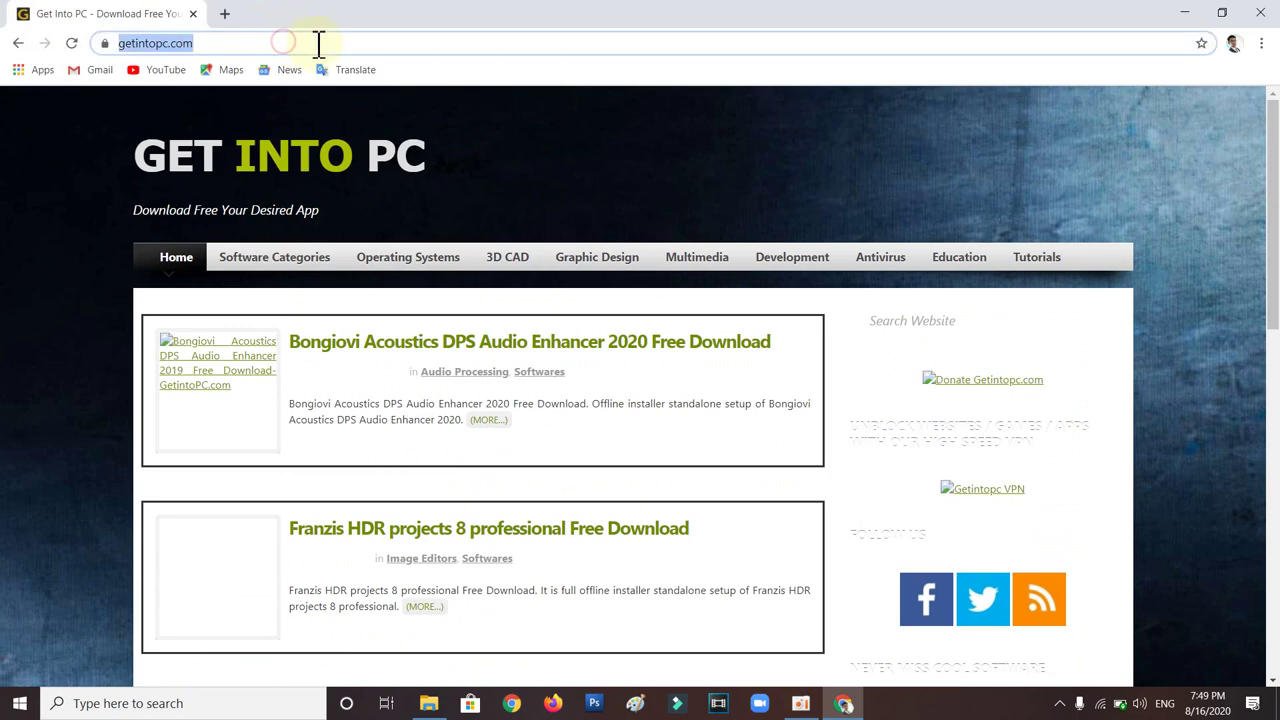
scroll(486, 334, "down", 5)
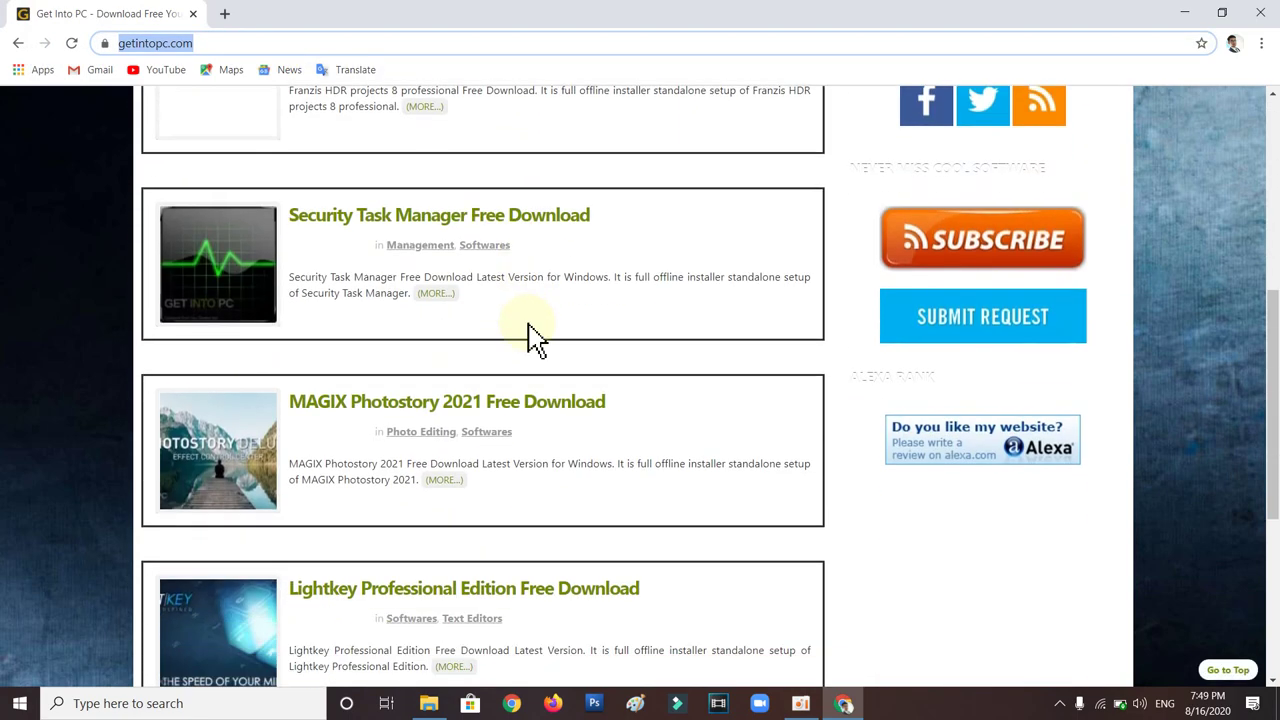
scroll(500, 330, "up", 5)
- Reload the Get Into PC home page and check its listings
left_click(71, 43)
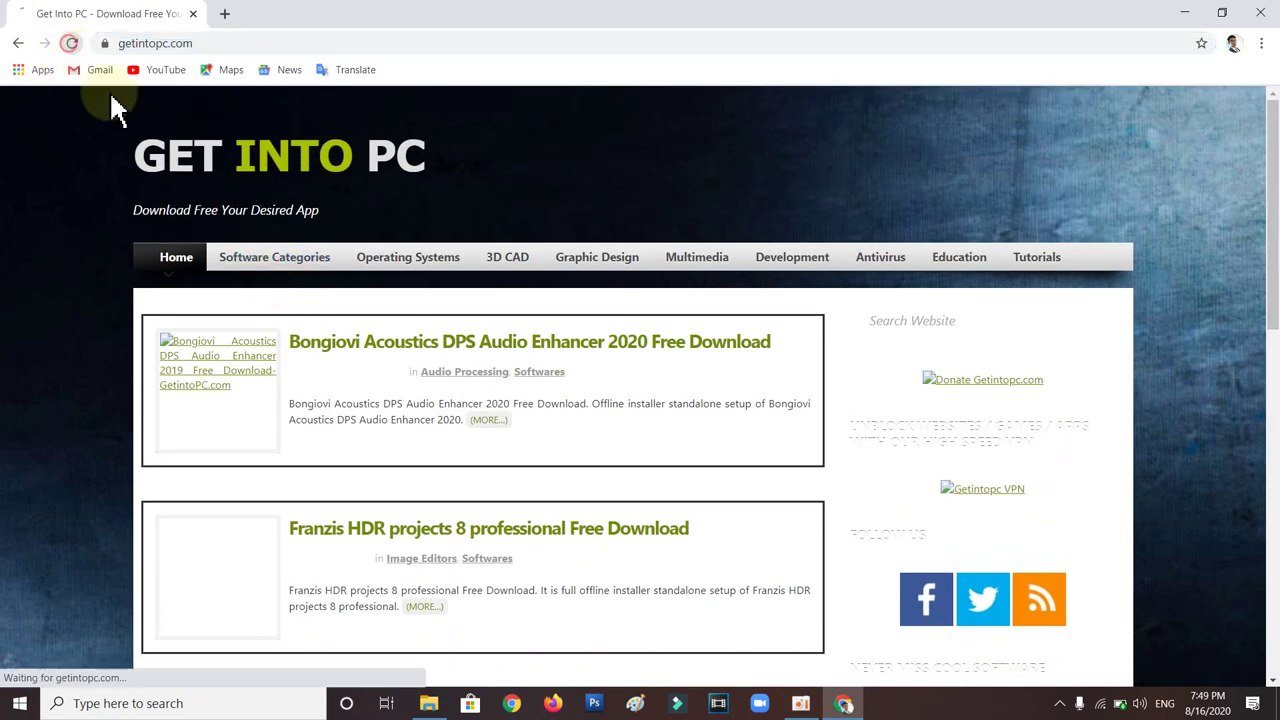
scroll(483, 390, "down", 5)
scroll(730, 368, "up", 5)
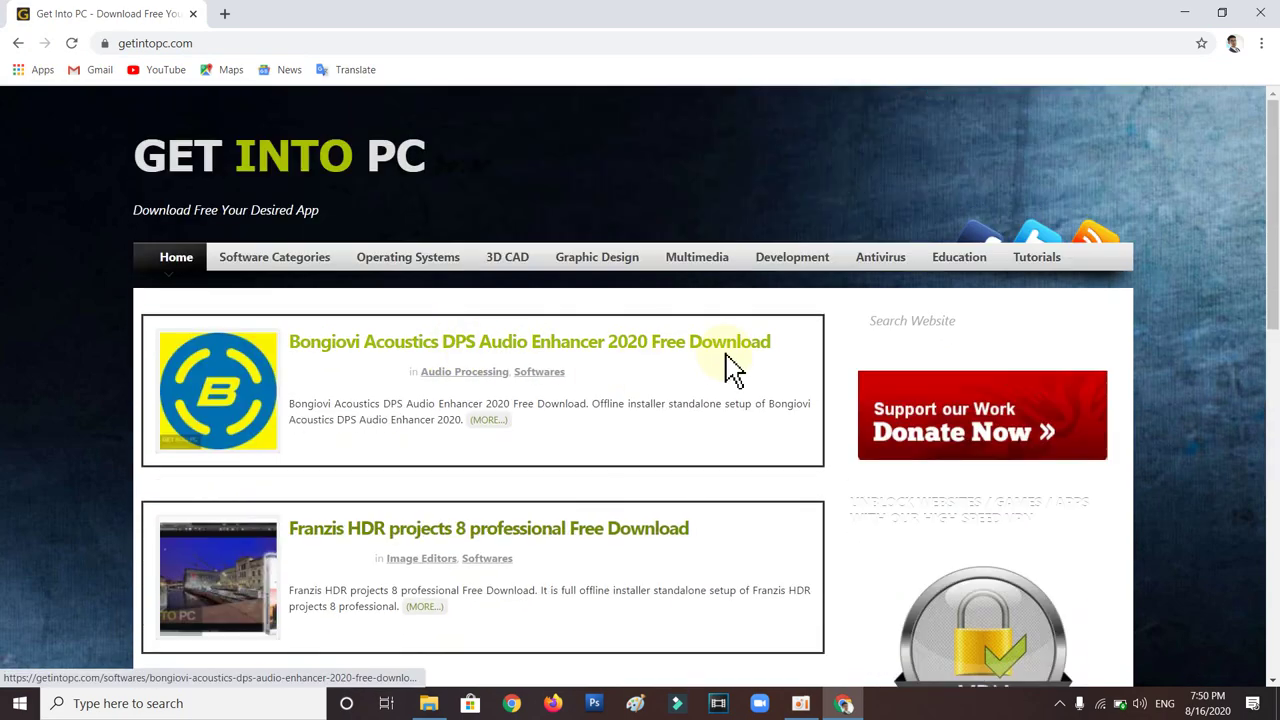
- Check the website's search field, open the Operating Systems category and look through its downloads
left_click(911, 321)
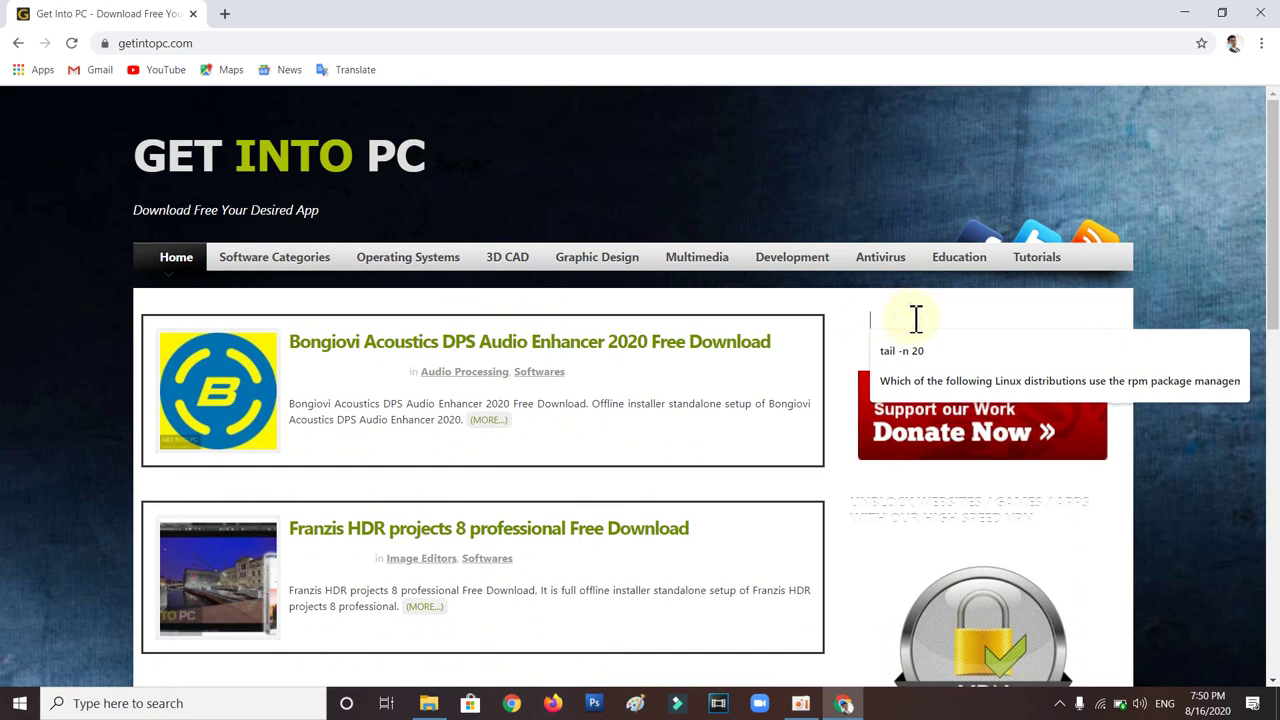
left_click(404, 279)
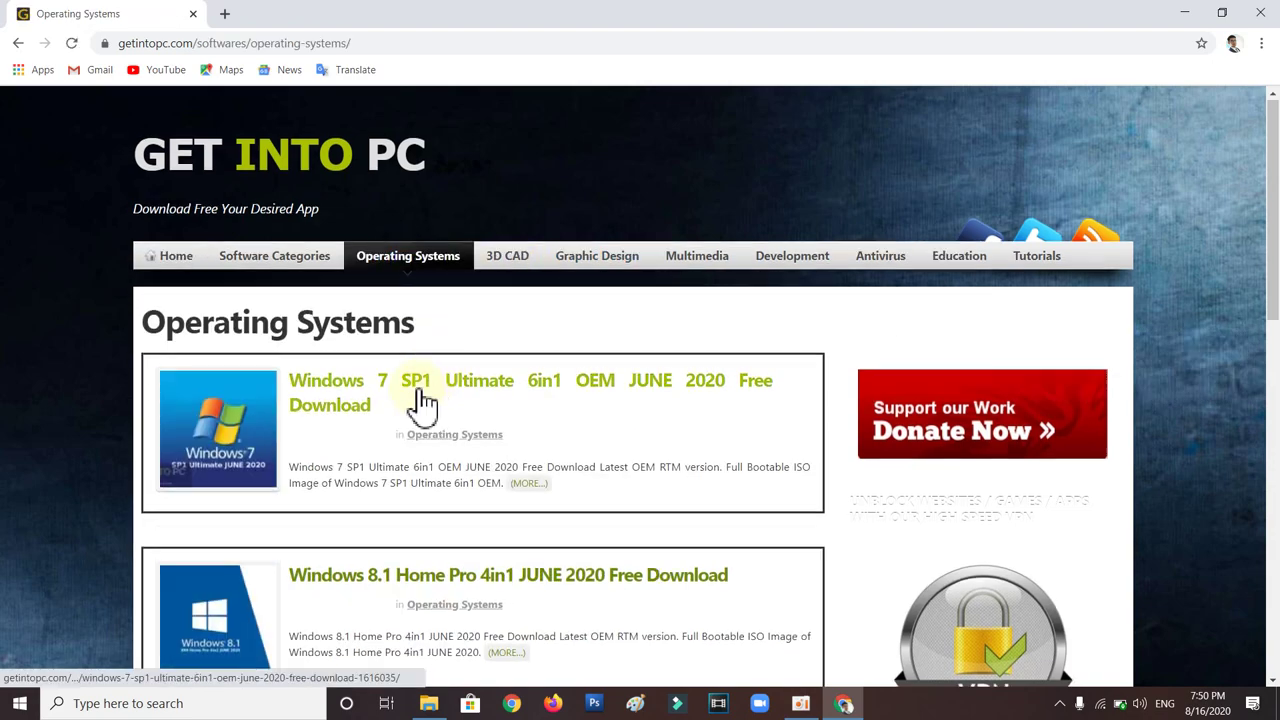
scroll(414, 392, "down", 6)
scroll(414, 362, "down", 2)
scroll(414, 363, "up", 8)
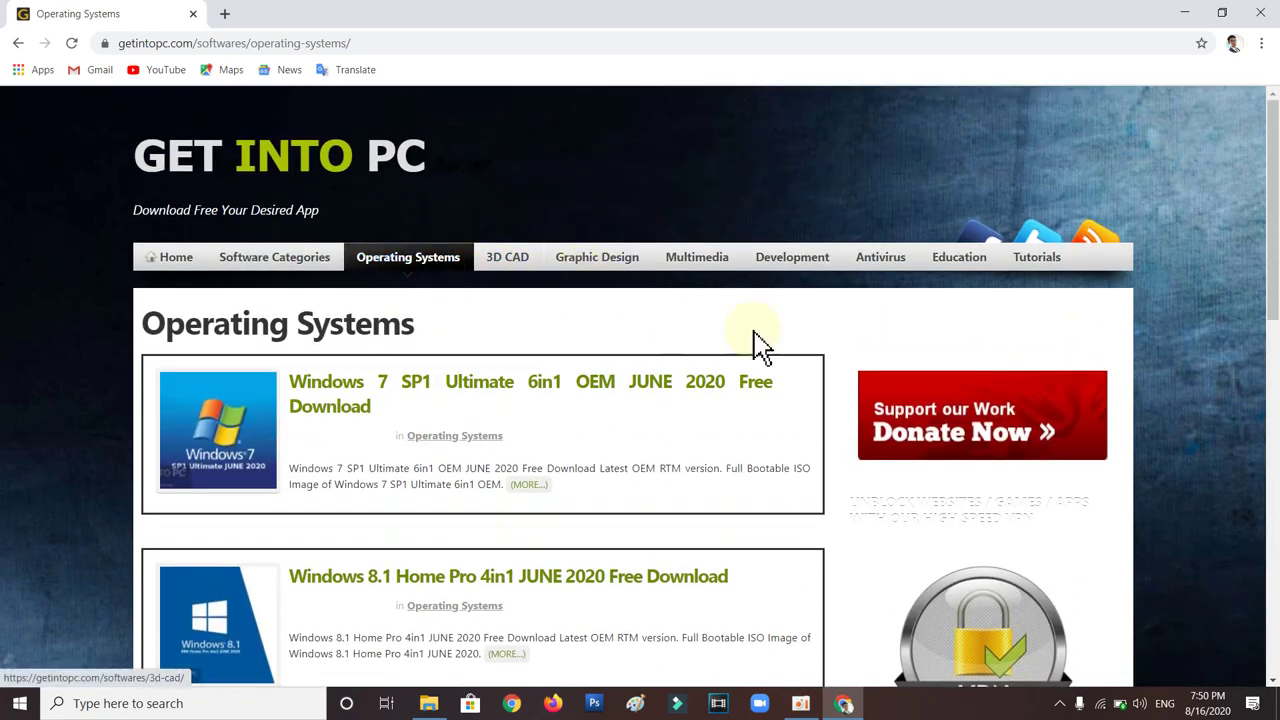
left_click(935, 341)
scroll(972, 363, "down", 3)
scroll(970, 320, "up", 3)
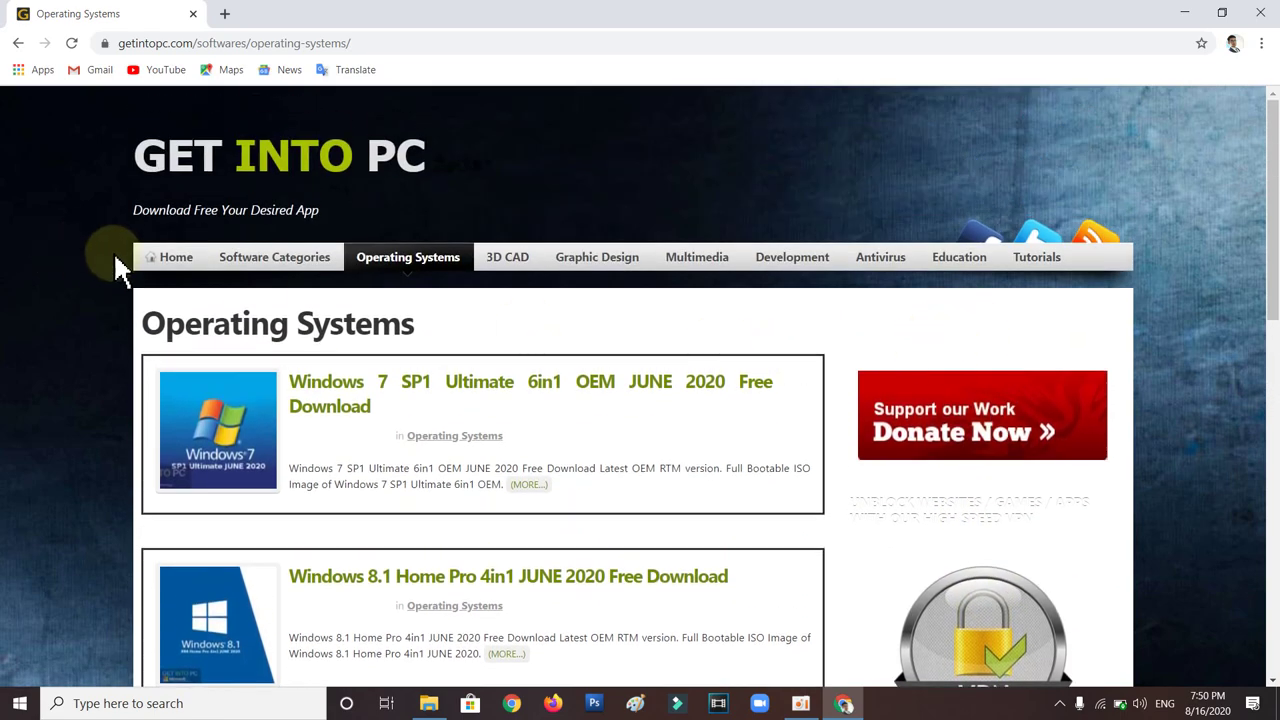
- Return to the Get Into PC home page and reopen the Operating Systems category
left_click(172, 264)
left_click(895, 325)
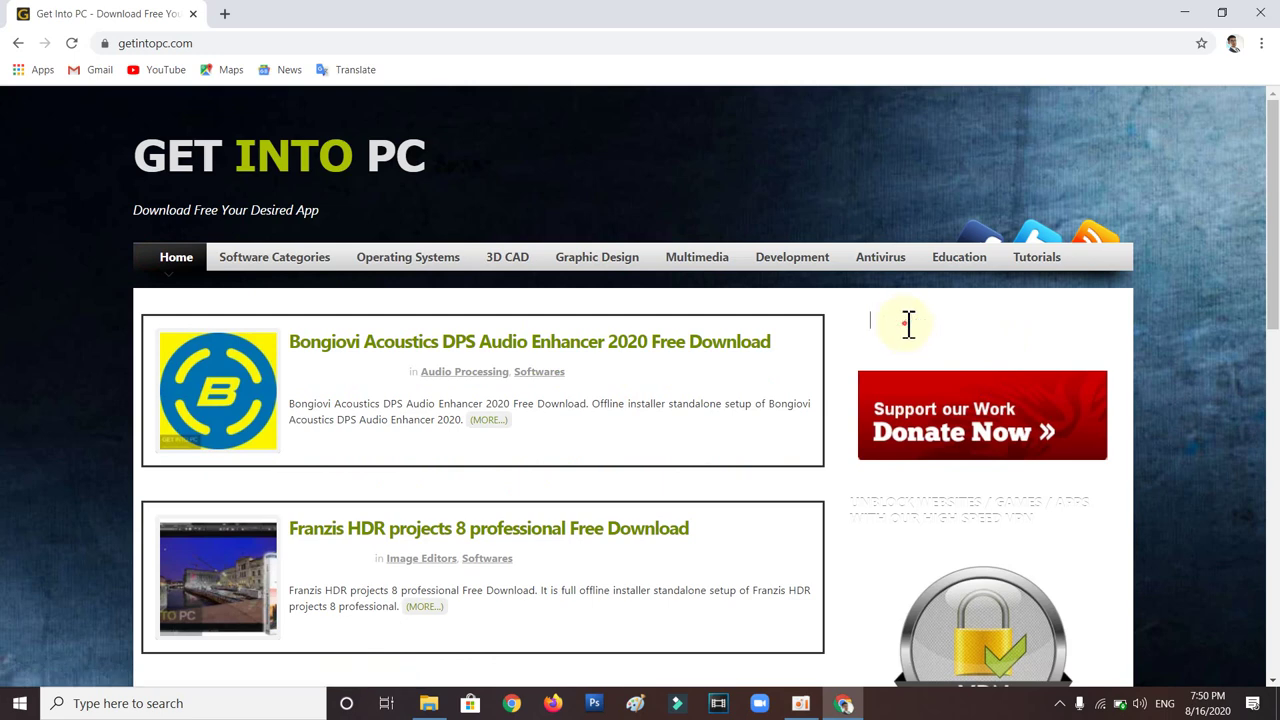
left_click(433, 257)
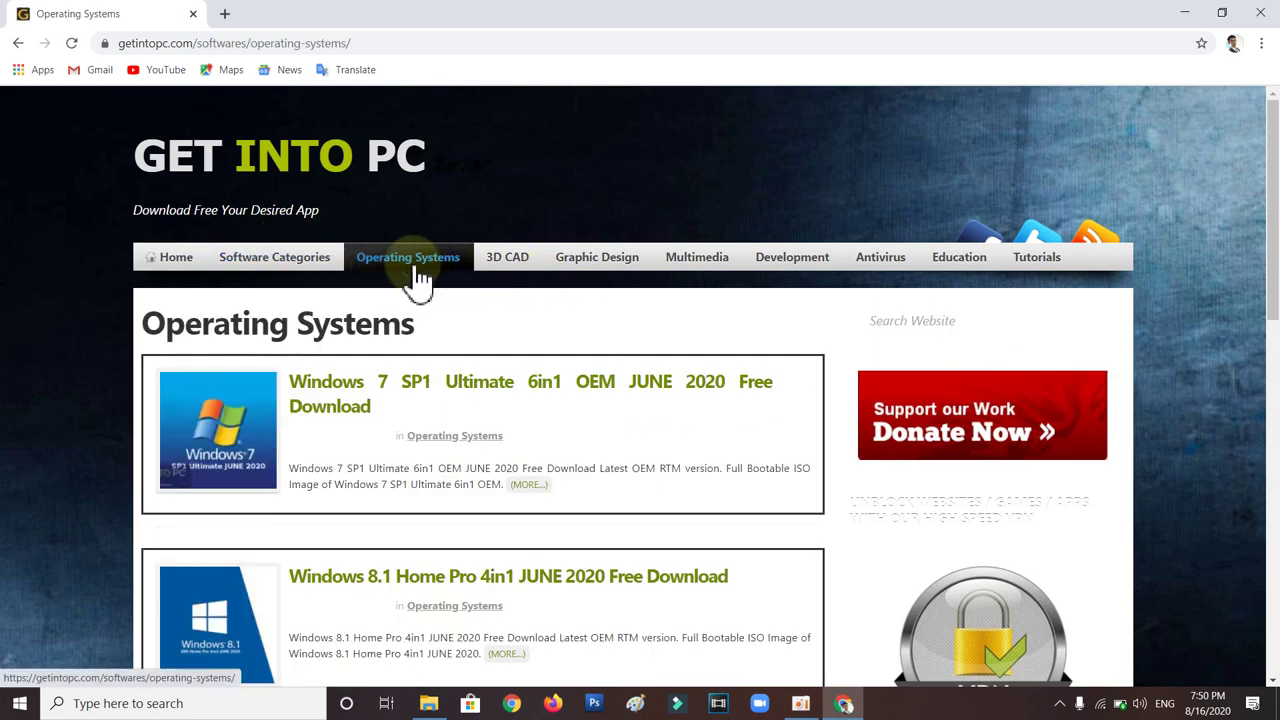
- Compare the Windows 7, Windows 8.1 and Windows 10 downloads listed in the Operating Systems category
scroll(449, 320, "down", 2)
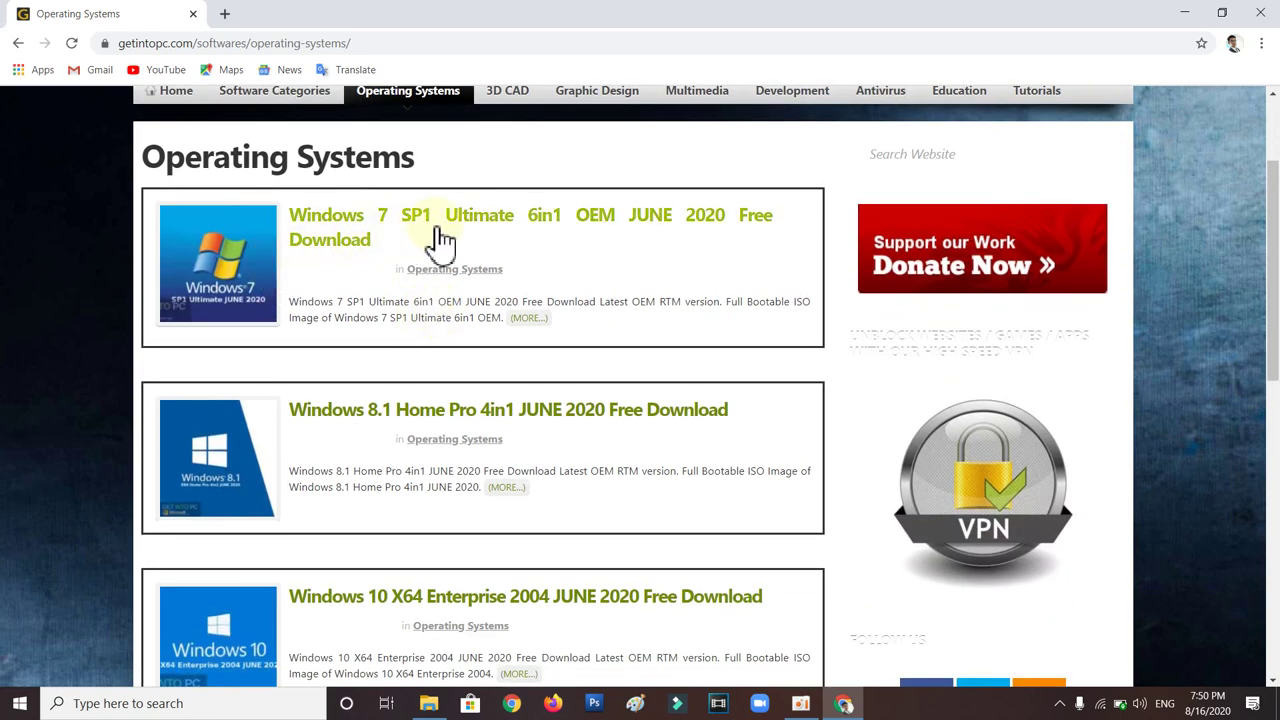
scroll(595, 255, "down", 1)
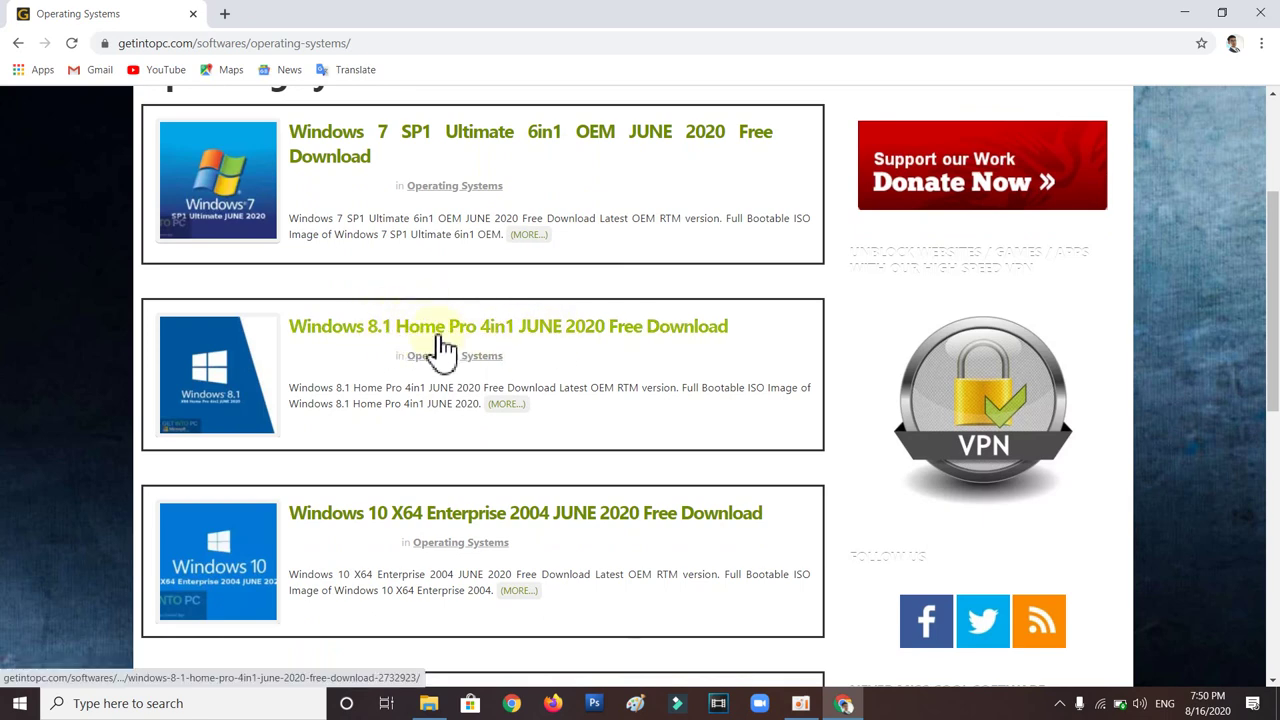
scroll(500, 335, "down", 2)
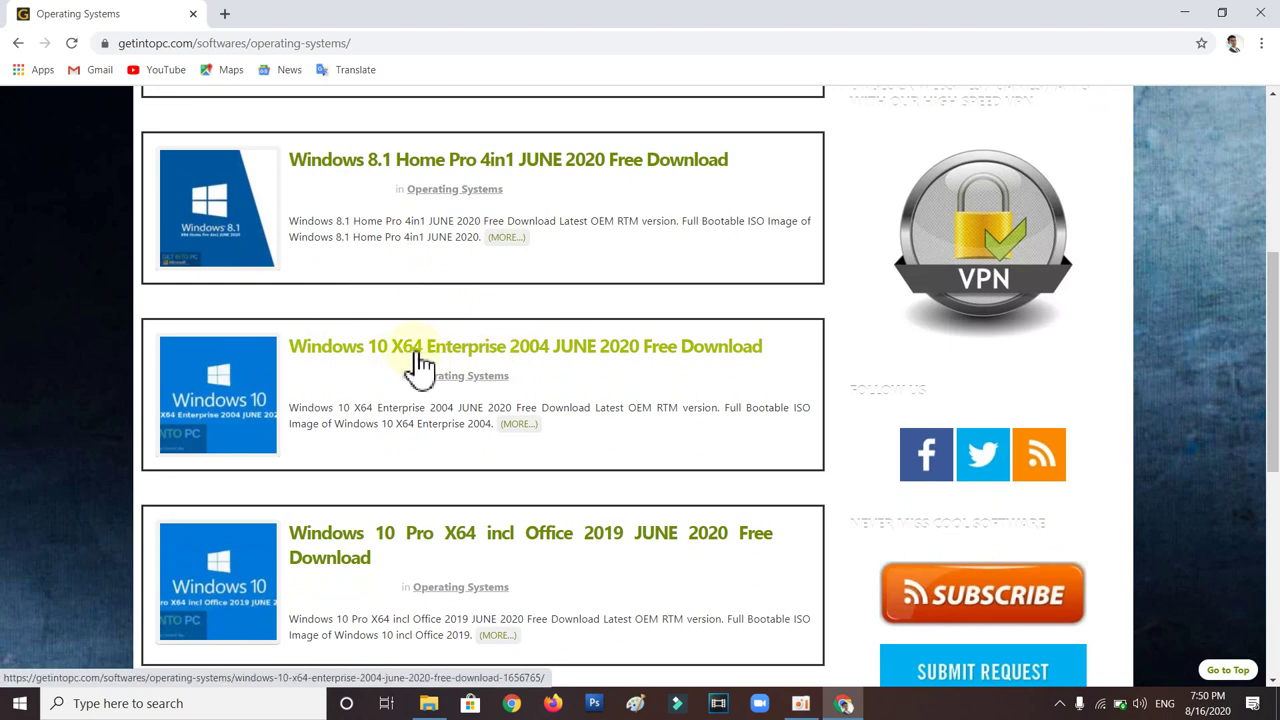
scroll(457, 366, "down", 1)
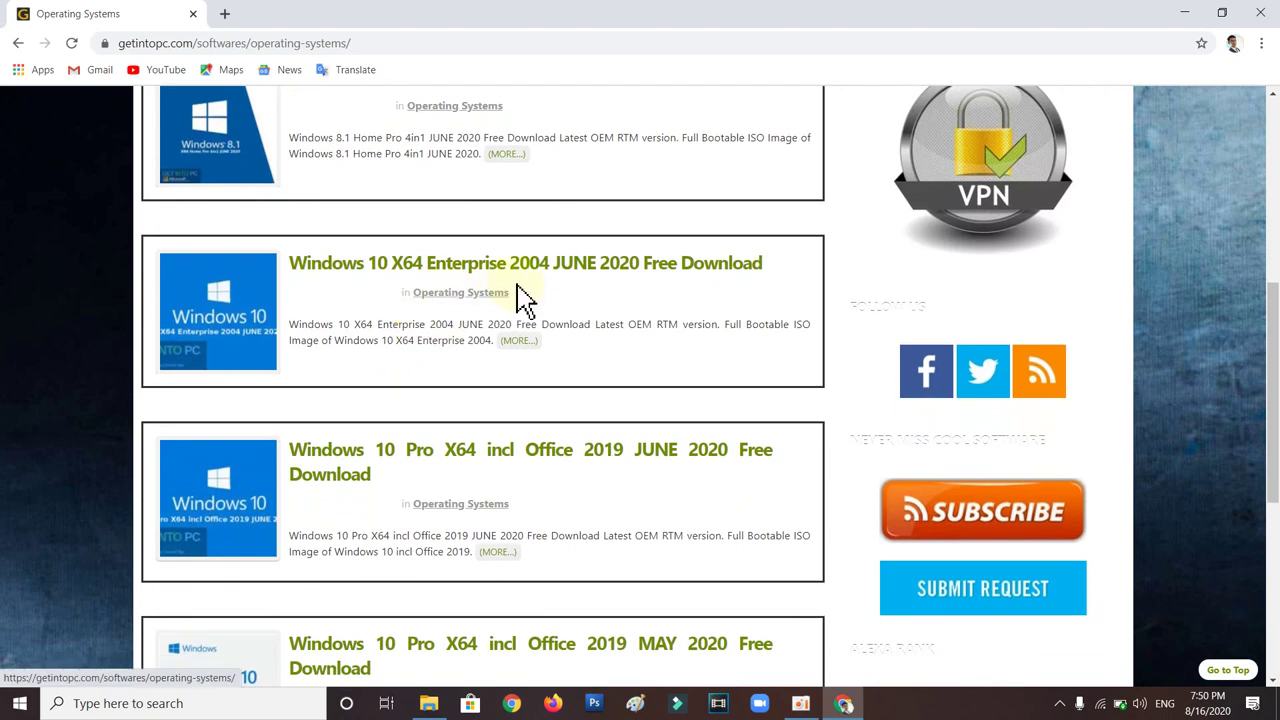
scroll(629, 294, "down", 2)
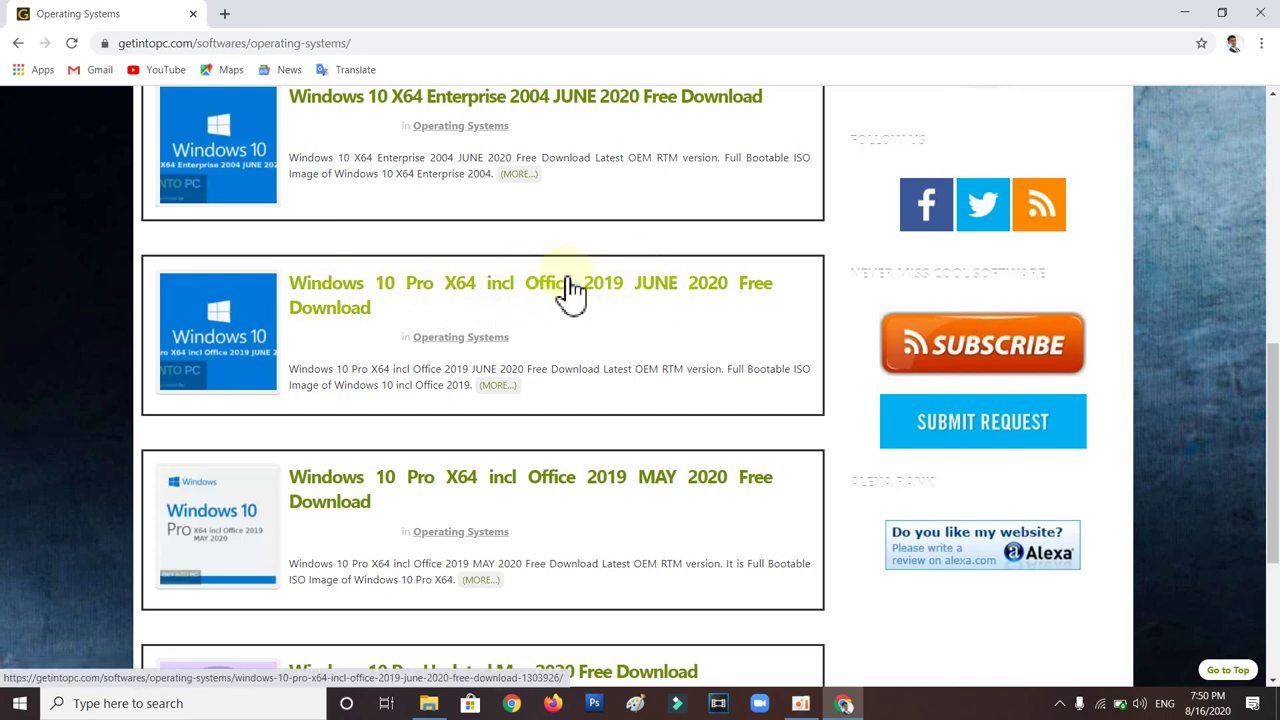
scroll(505, 338, "up", 1)
scroll(515, 338, "up", 3)
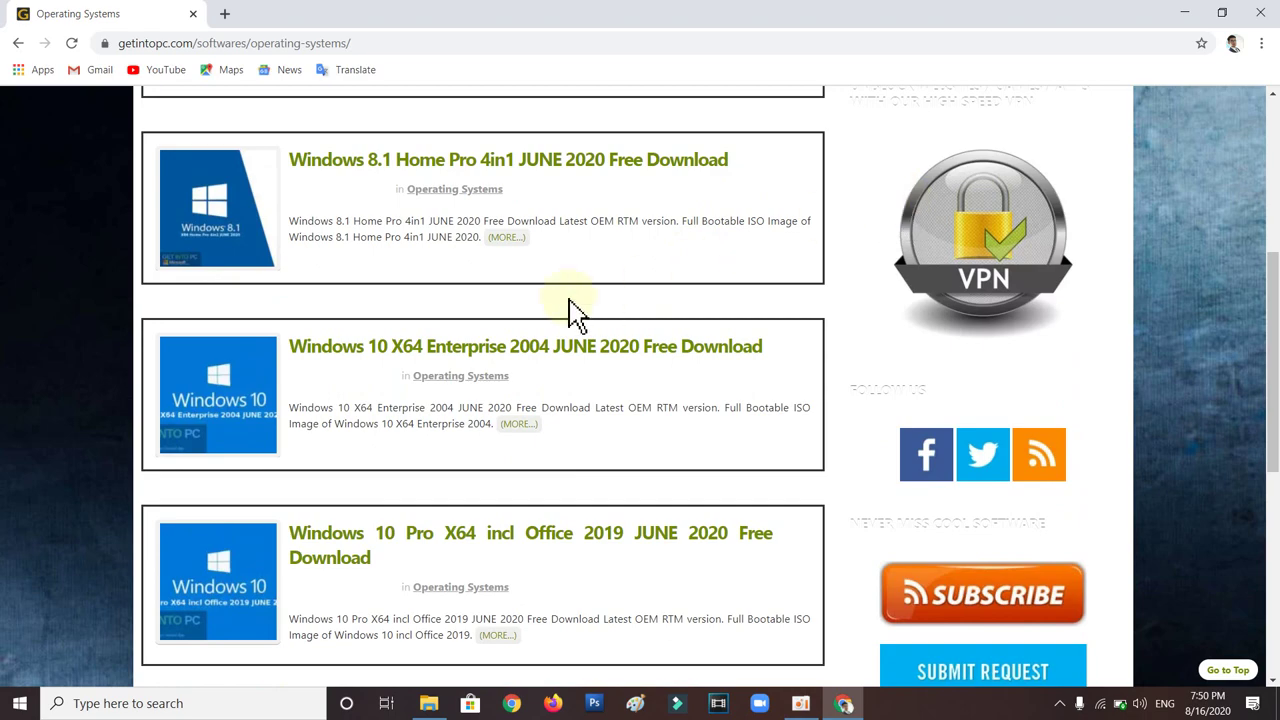
scroll(577, 313, "down", 4)
scroll(565, 316, "up", 3)
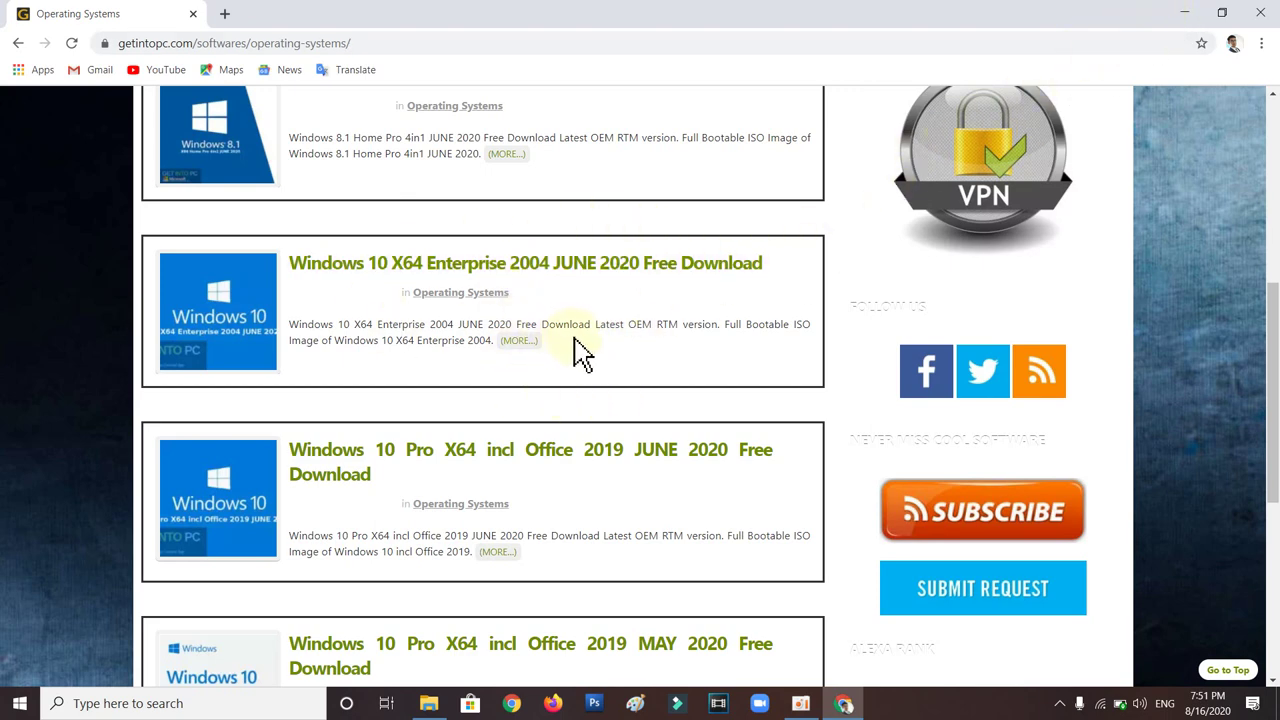
scroll(482, 268, "up", 4)
scroll(472, 272, "down", 8)
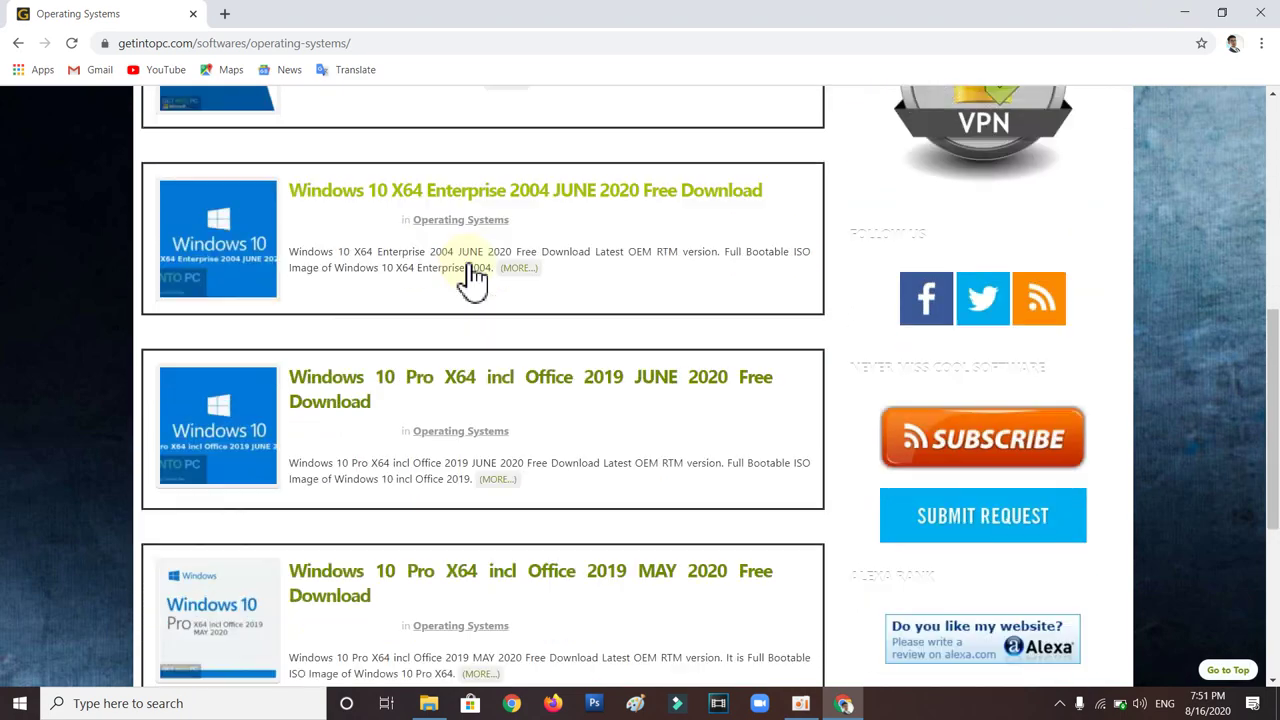
scroll(470, 280, "up", 5)
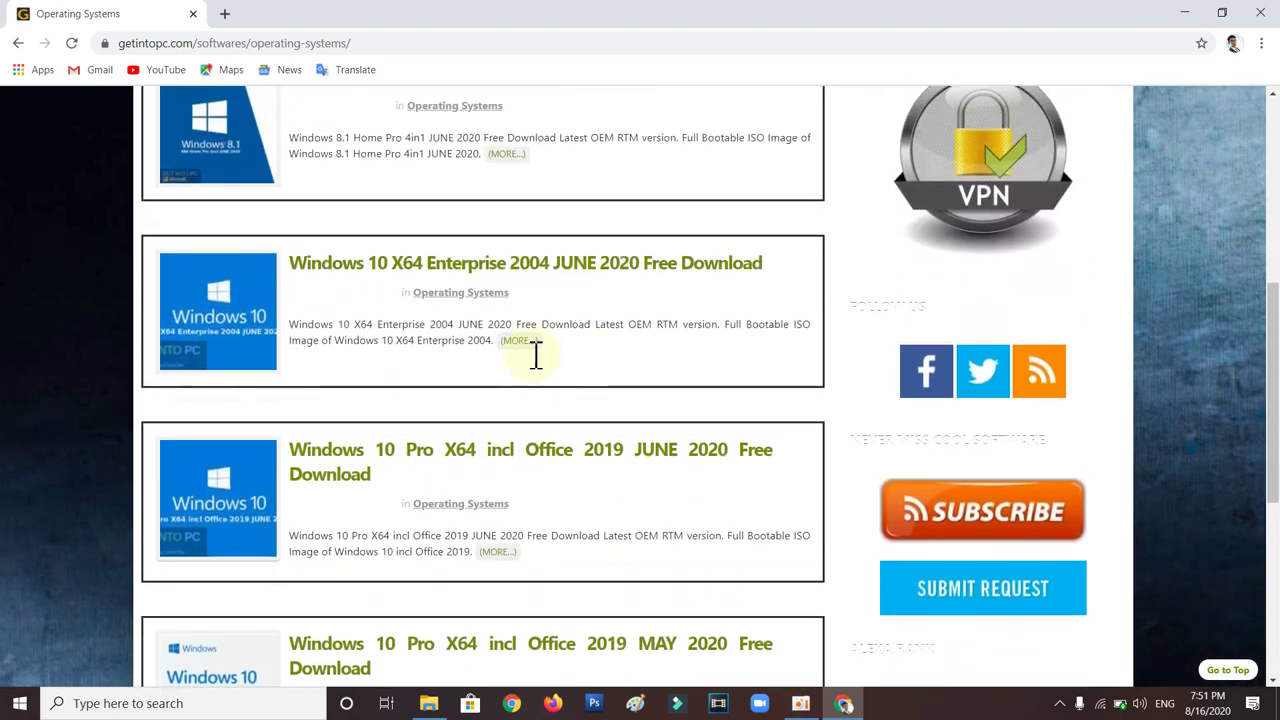
scroll(457, 460, "down", 1)
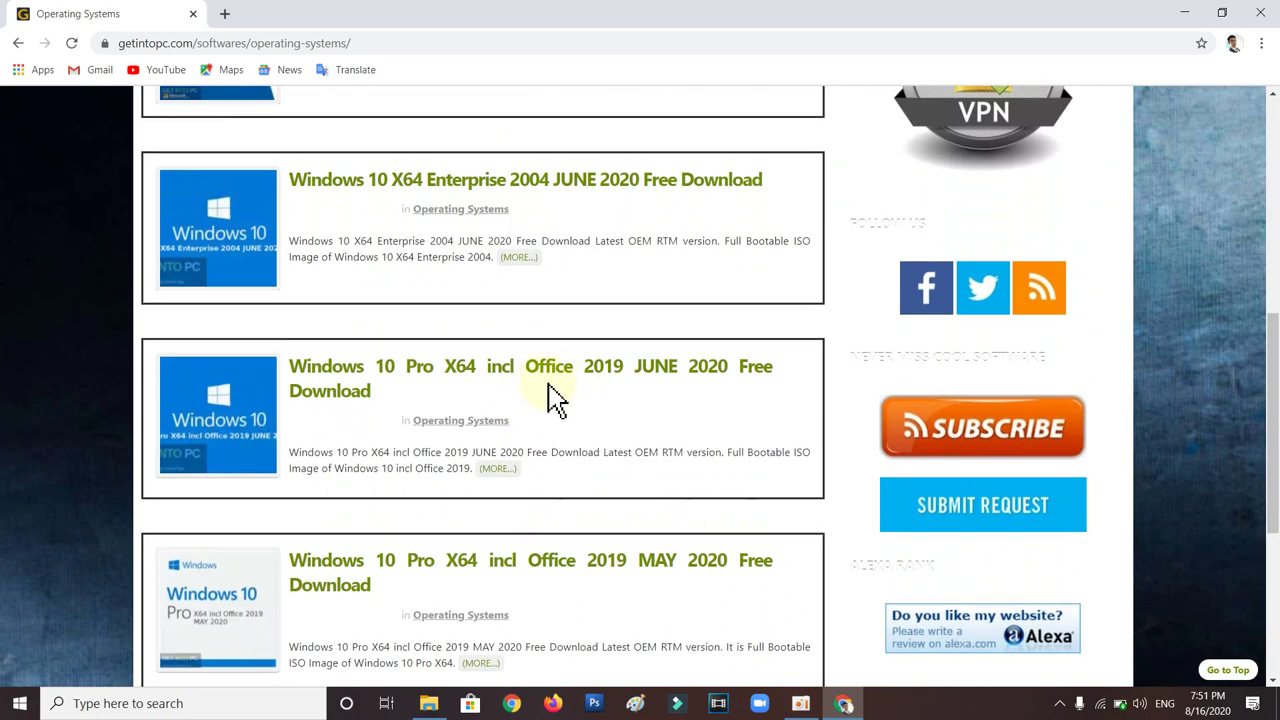
- Open the Windows 10 Pro X64 incl Office 2019 JUNE 2020 download page and review its overview, screenshots and release info
left_click(360, 380)
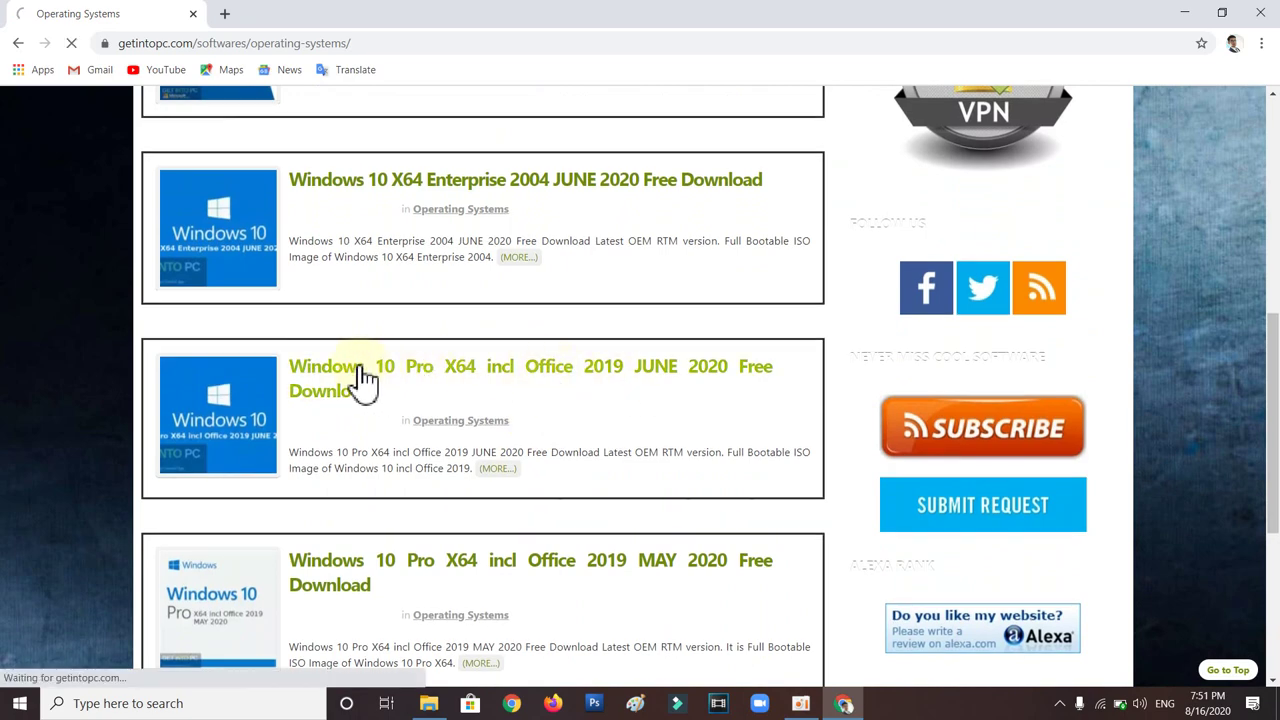
scroll(480, 385, "down", 4)
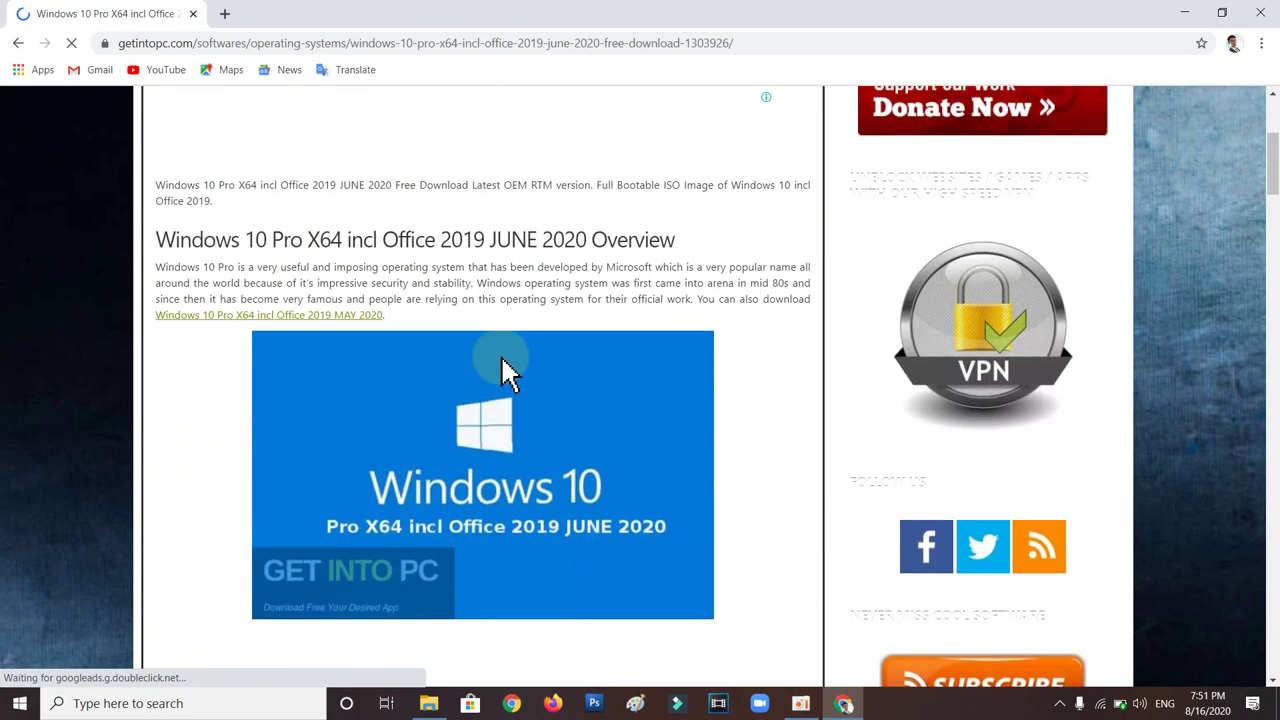
scroll(505, 372, "up", 3)
scroll(507, 372, "down", 10)
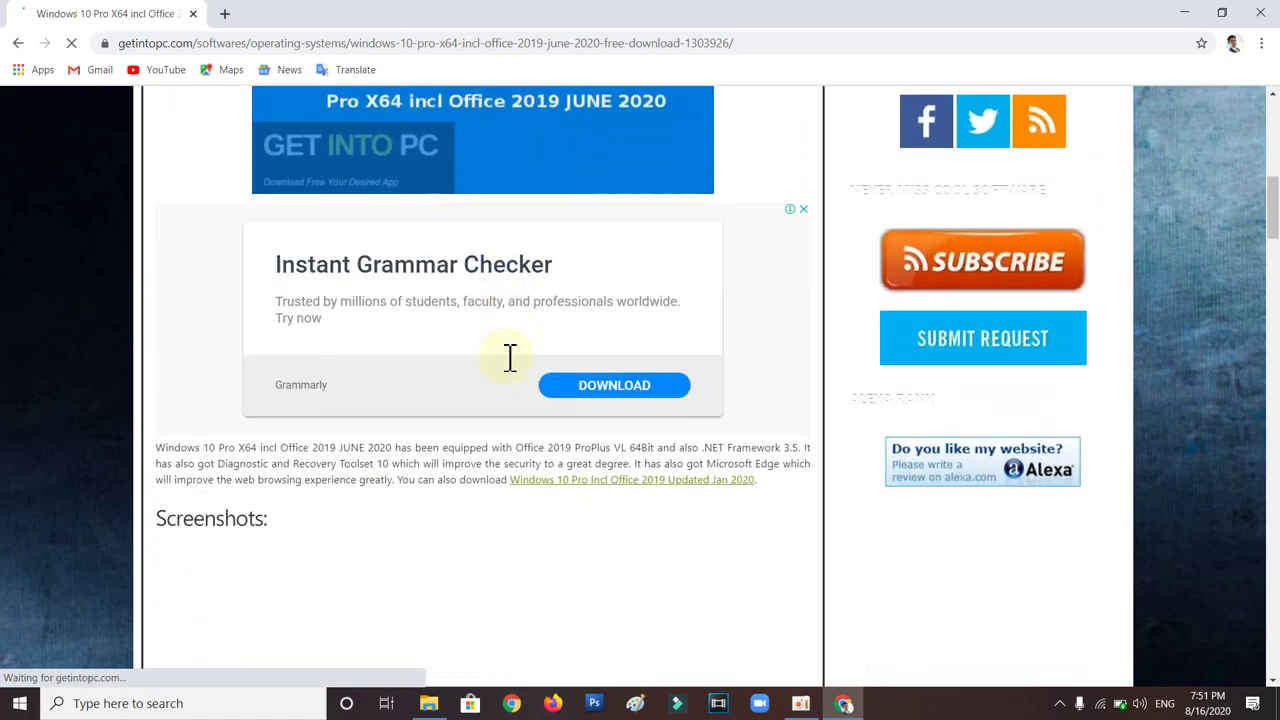
scroll(507, 357, "up", 13)
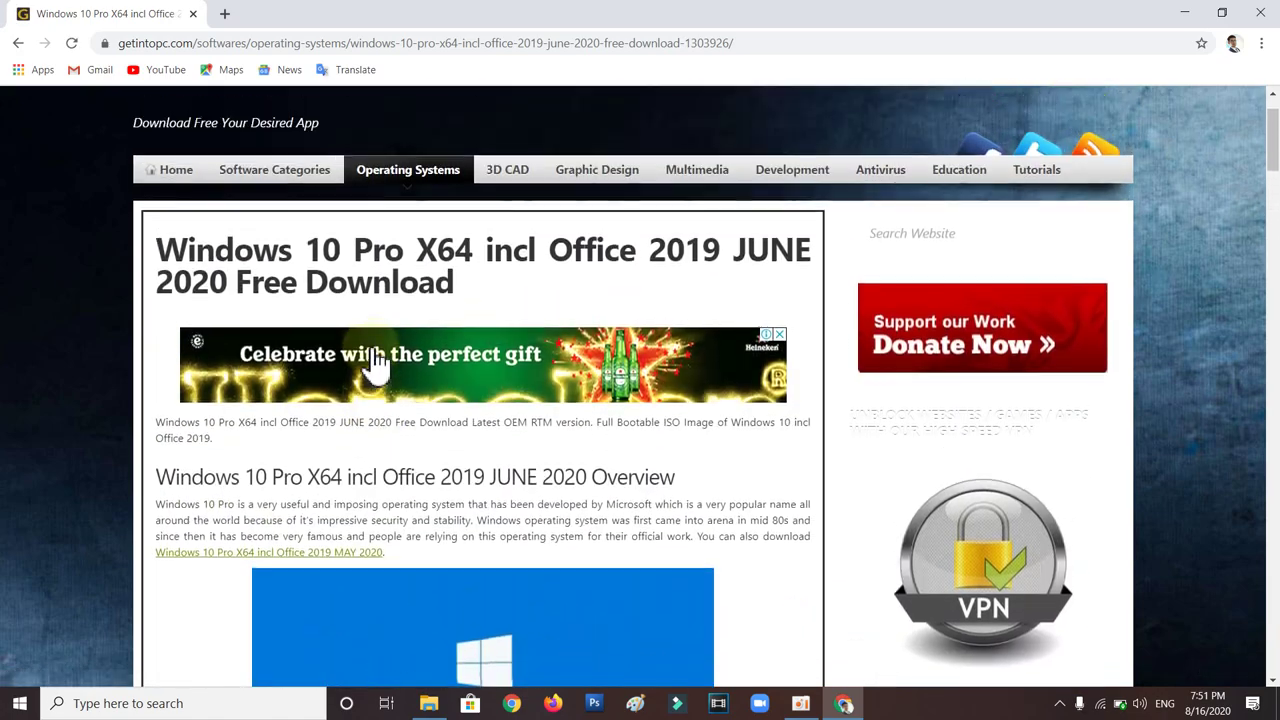
scroll(372, 365, "down", 6)
scroll(372, 360, "down", 13)
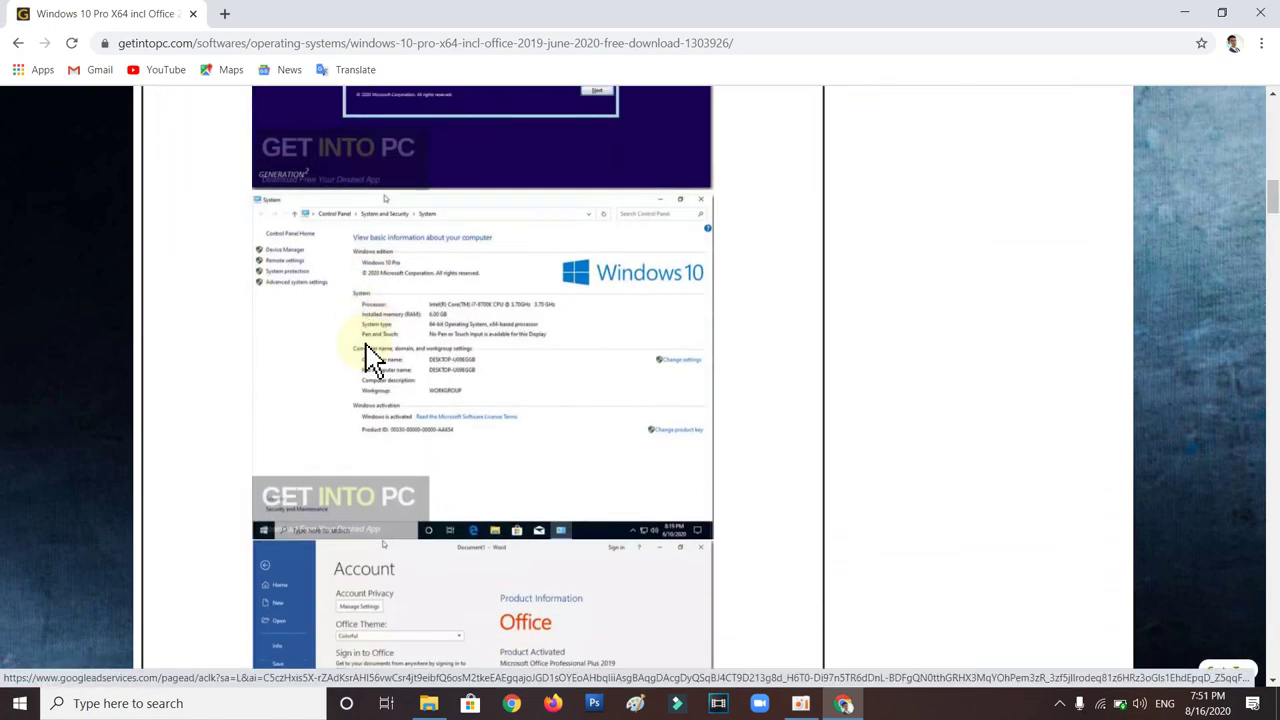
scroll(372, 358, "down", 17)
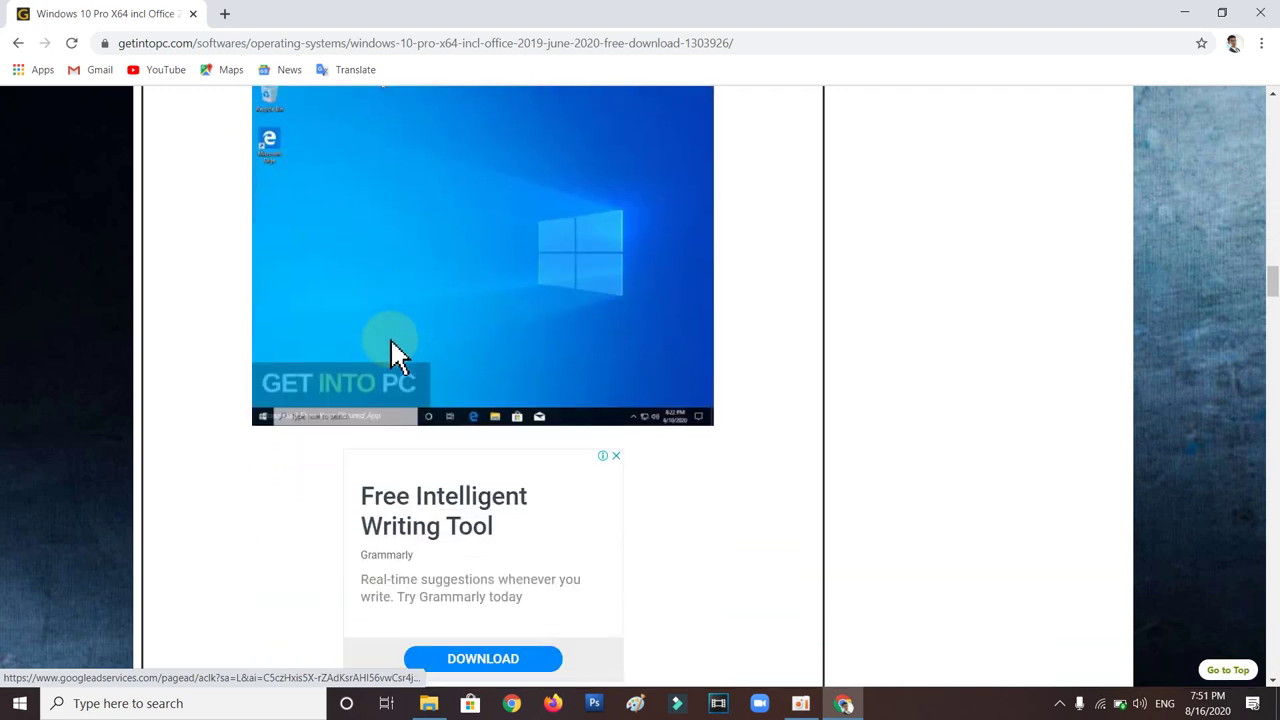
scroll(250, 340, "down", 1)
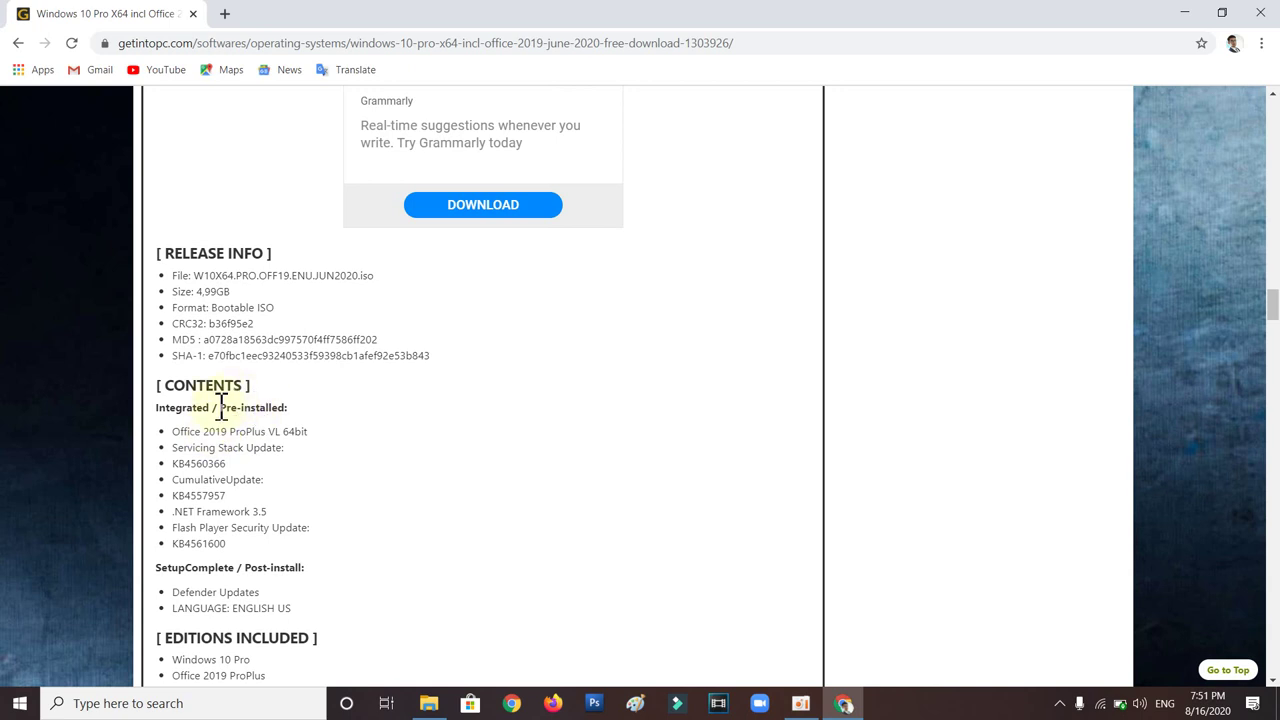
- Examine the page's release info and contents list, including the .NET Framework 3.5 and KB4560366 entries
scroll(221, 405, "down", 1)
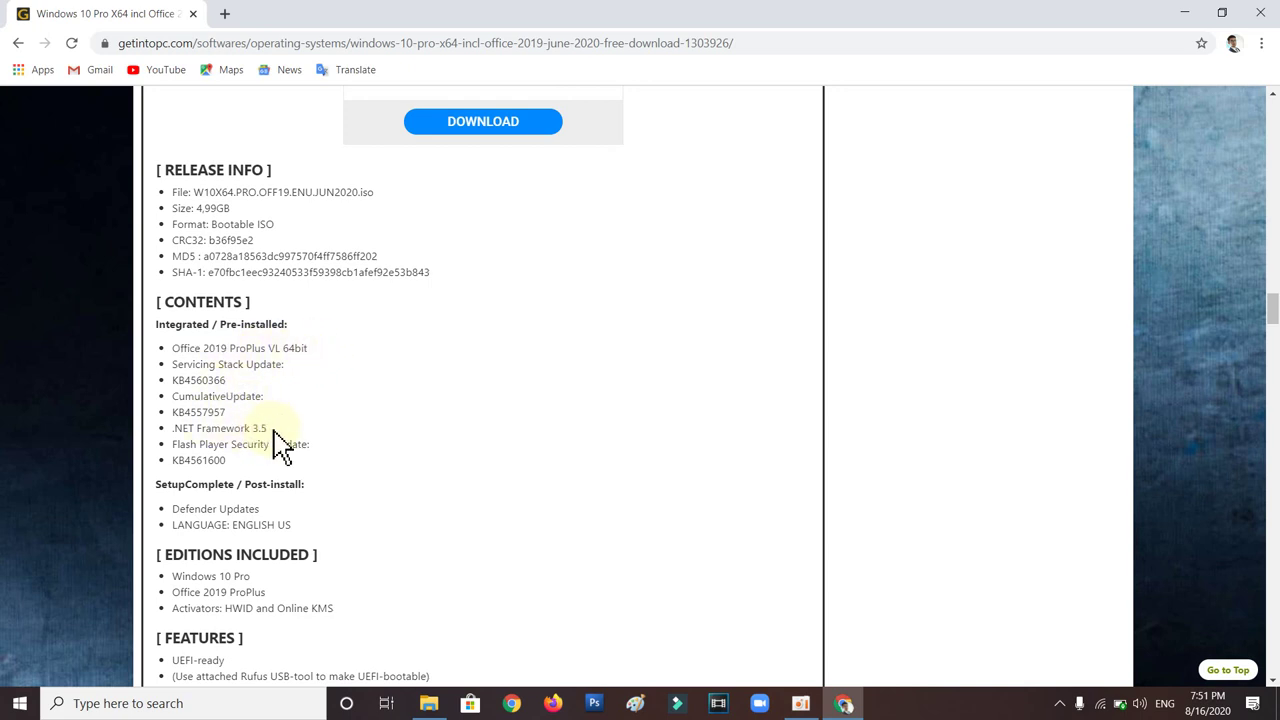
left_click_drag(256, 428, 190, 432)
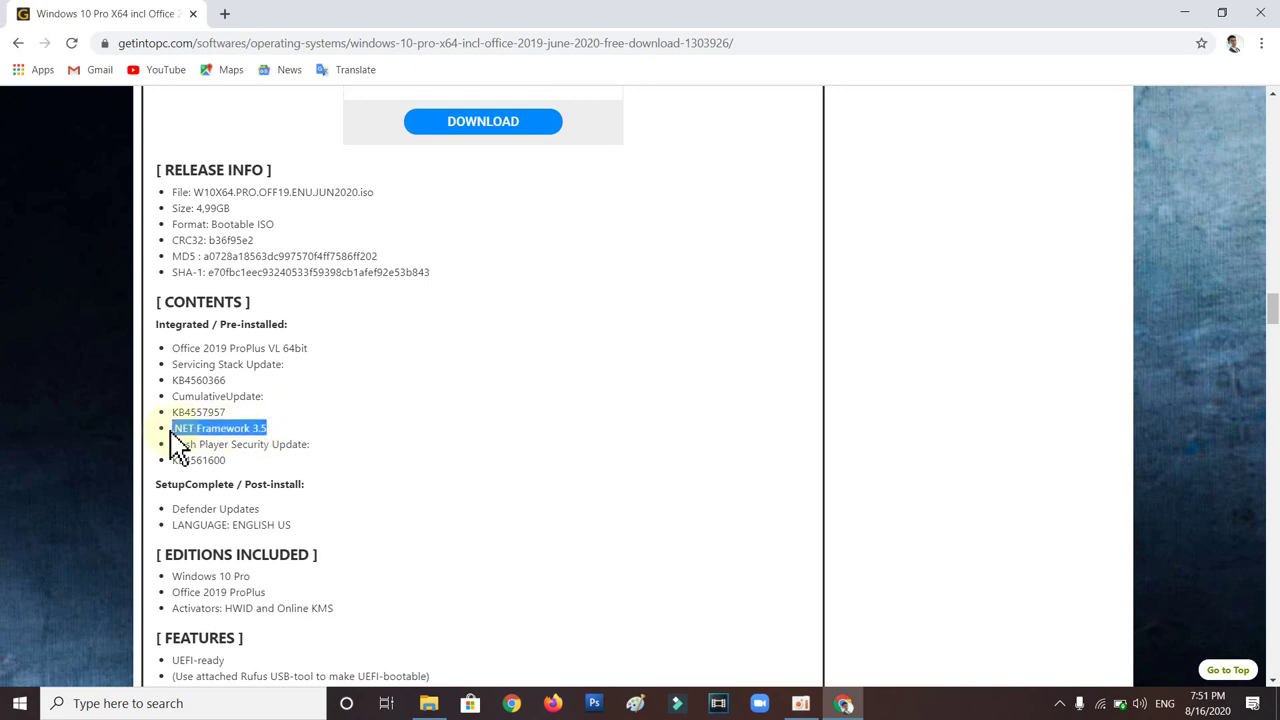
left_click(249, 396)
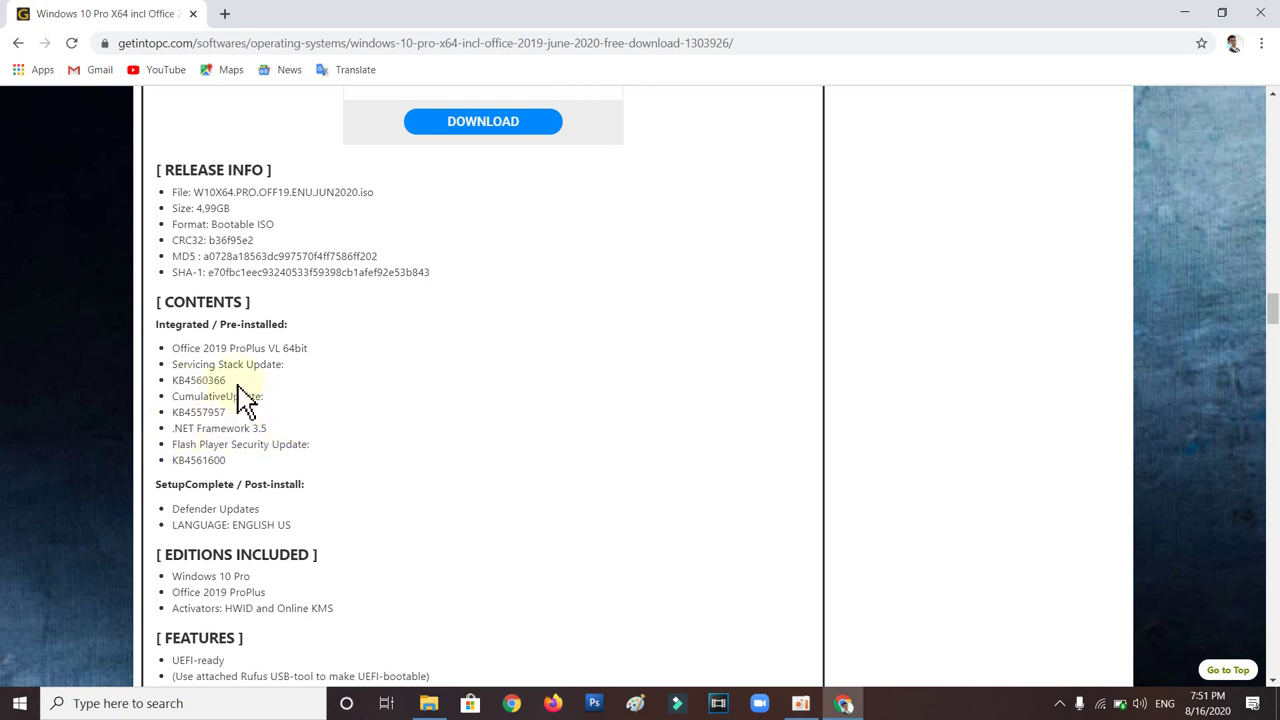
left_click_drag(225, 379, 179, 381)
left_click(283, 372)
scroll(288, 375, "down", 3)
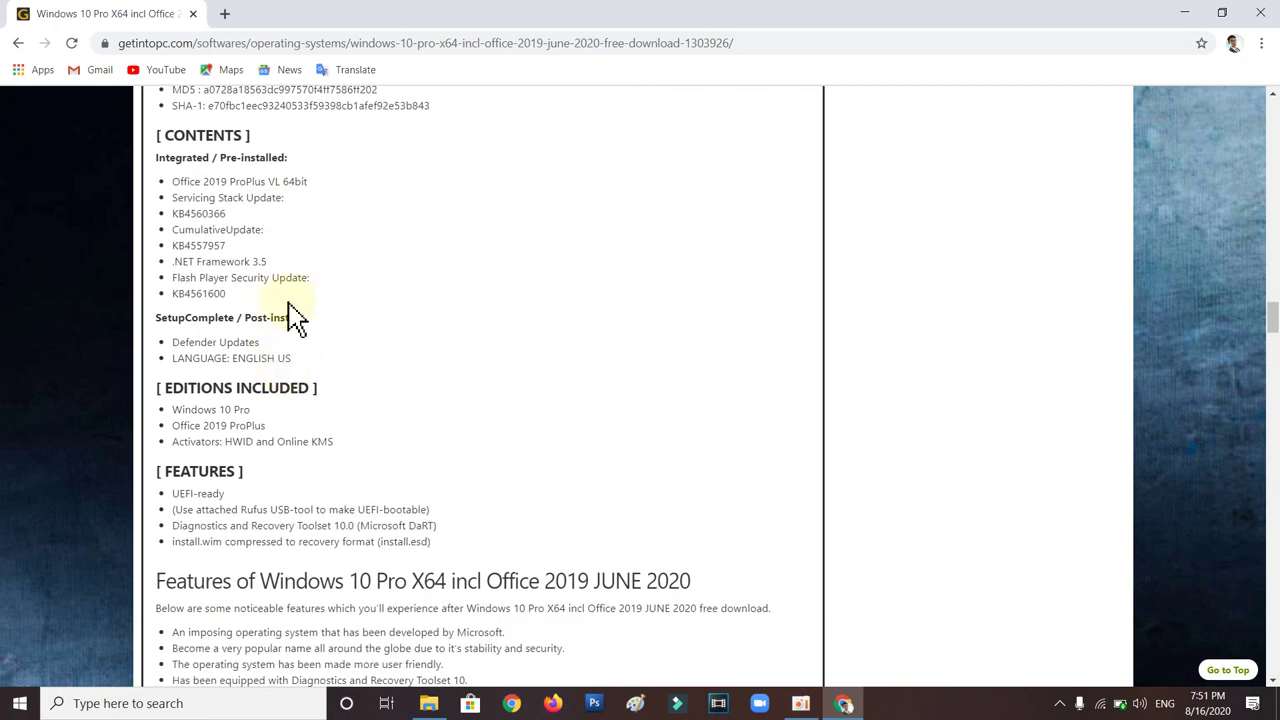
scroll(400, 420, "up", 1)
scroll(471, 371, "down", 15)
- Review the JUNE 2020 overview heading, the introduction and the installation screenshots on the download page
scroll(545, 358, "up", 15)
scroll(575, 305, "down", 1)
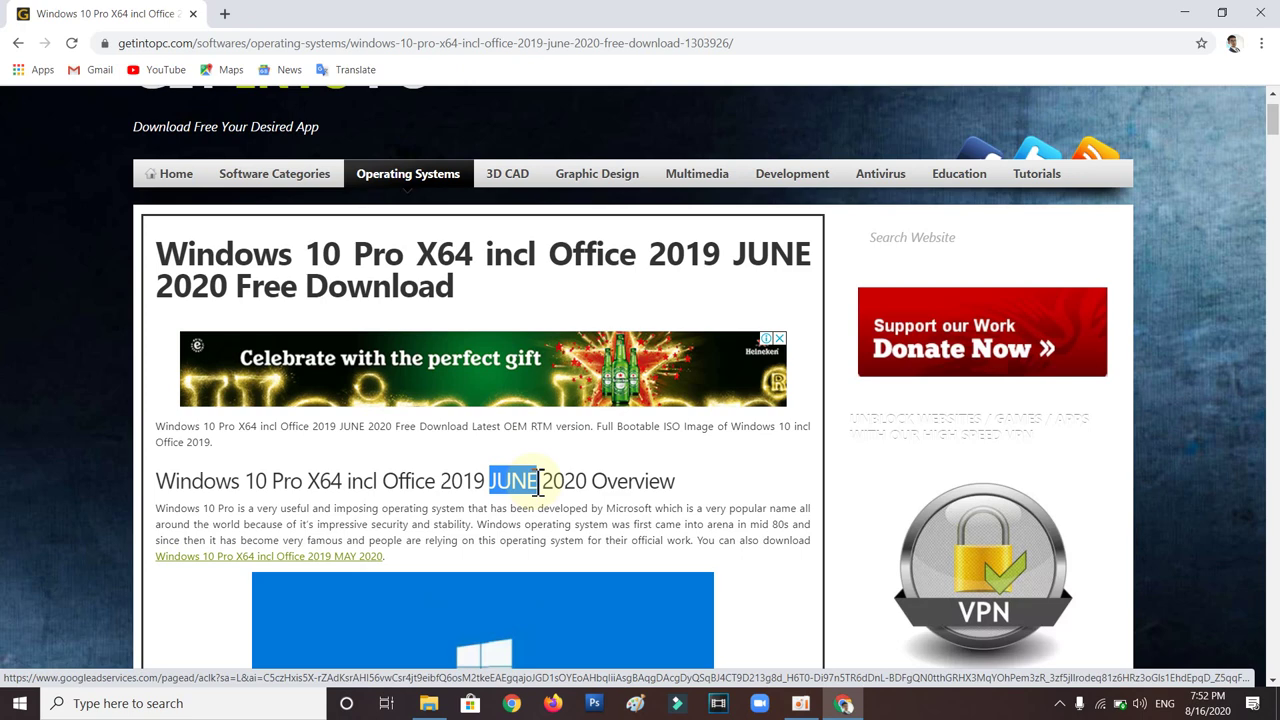
left_click(543, 481)
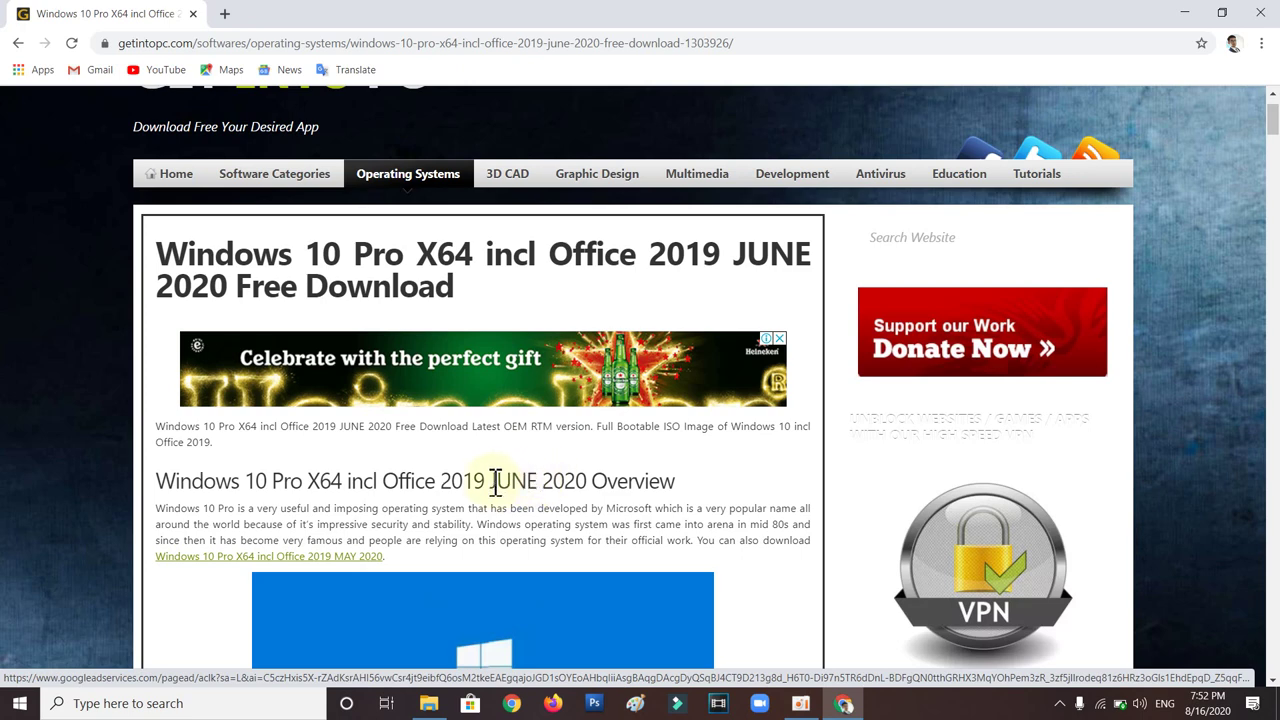
left_click_drag(494, 483, 562, 483)
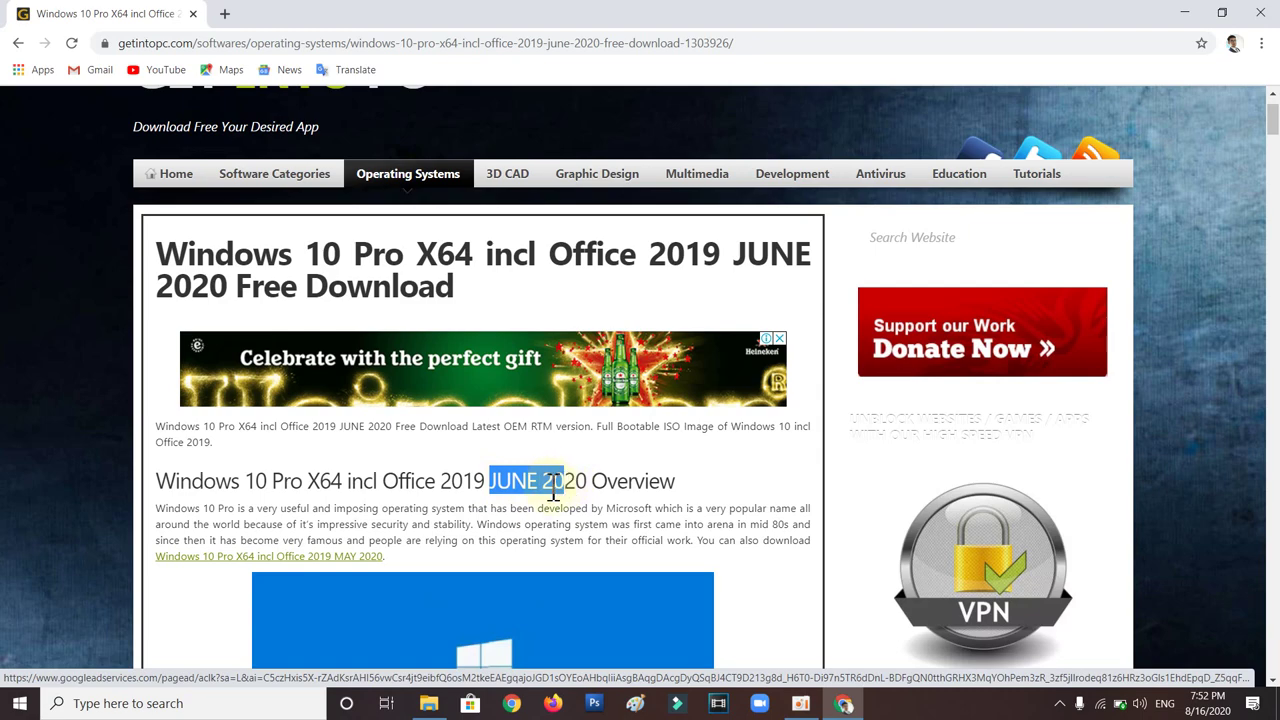
scroll(578, 490, "down", 6)
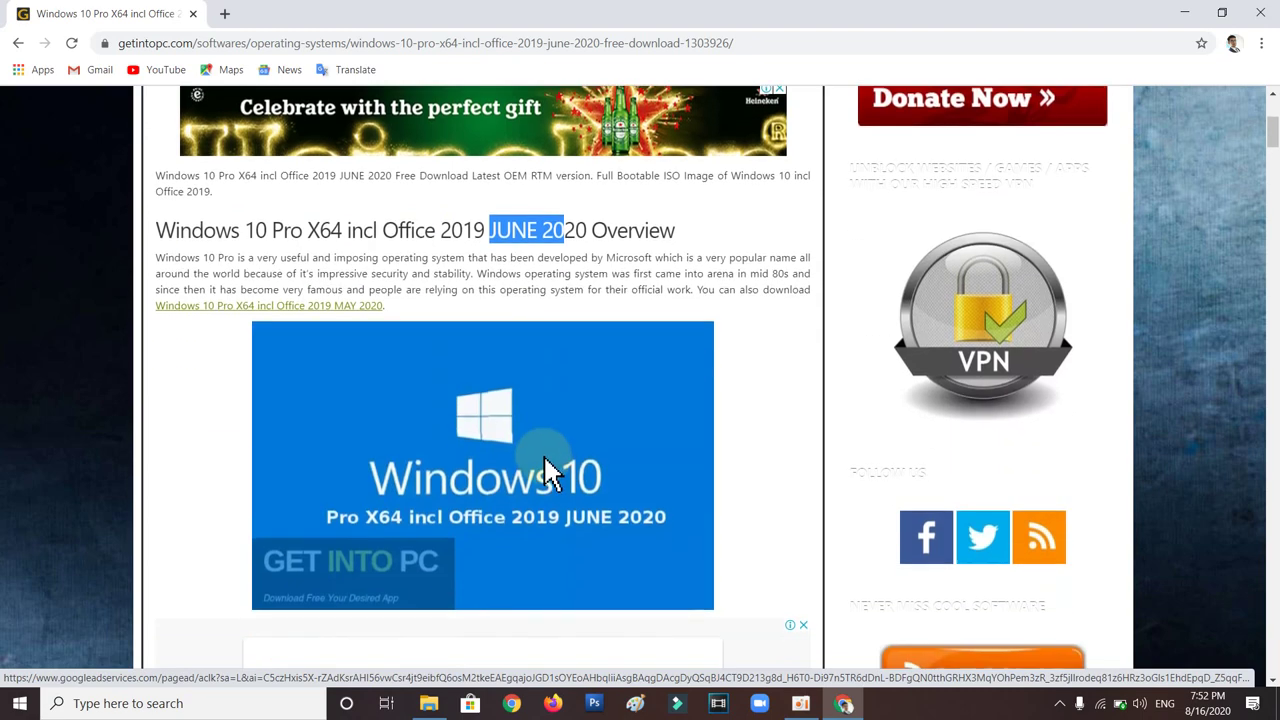
scroll(553, 472, "down", 13)
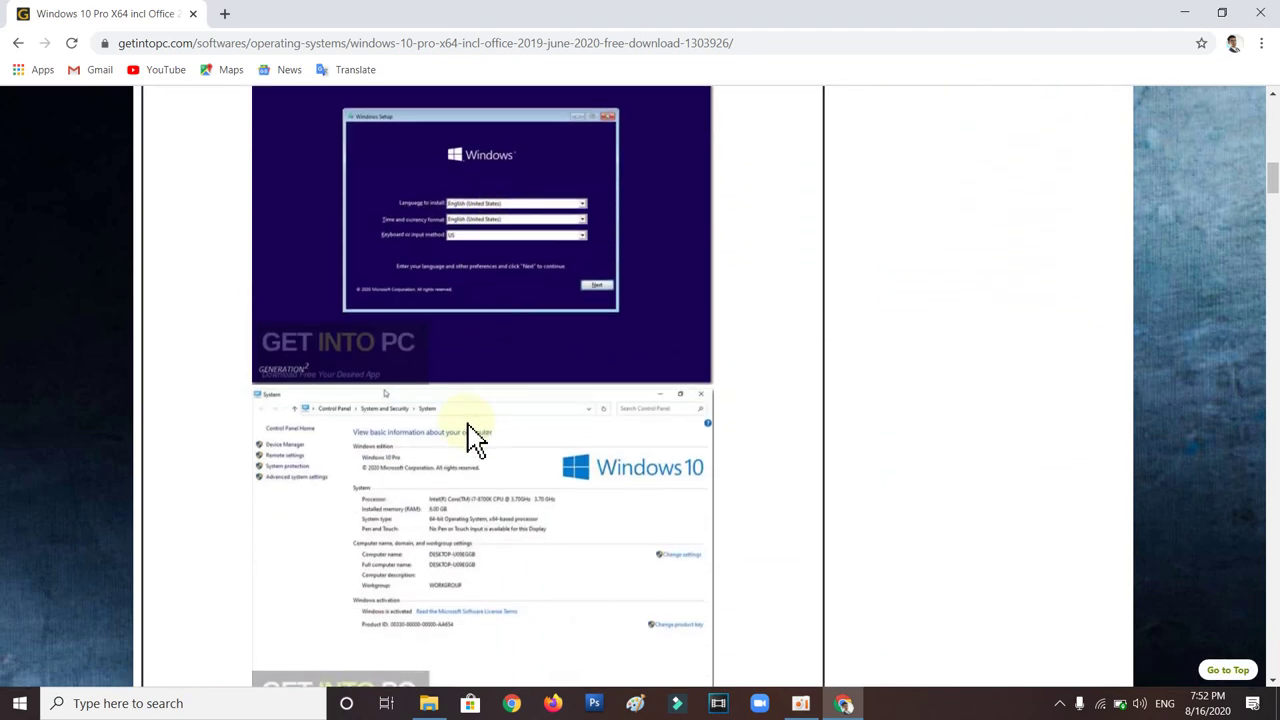
scroll(488, 440, "down", 12)
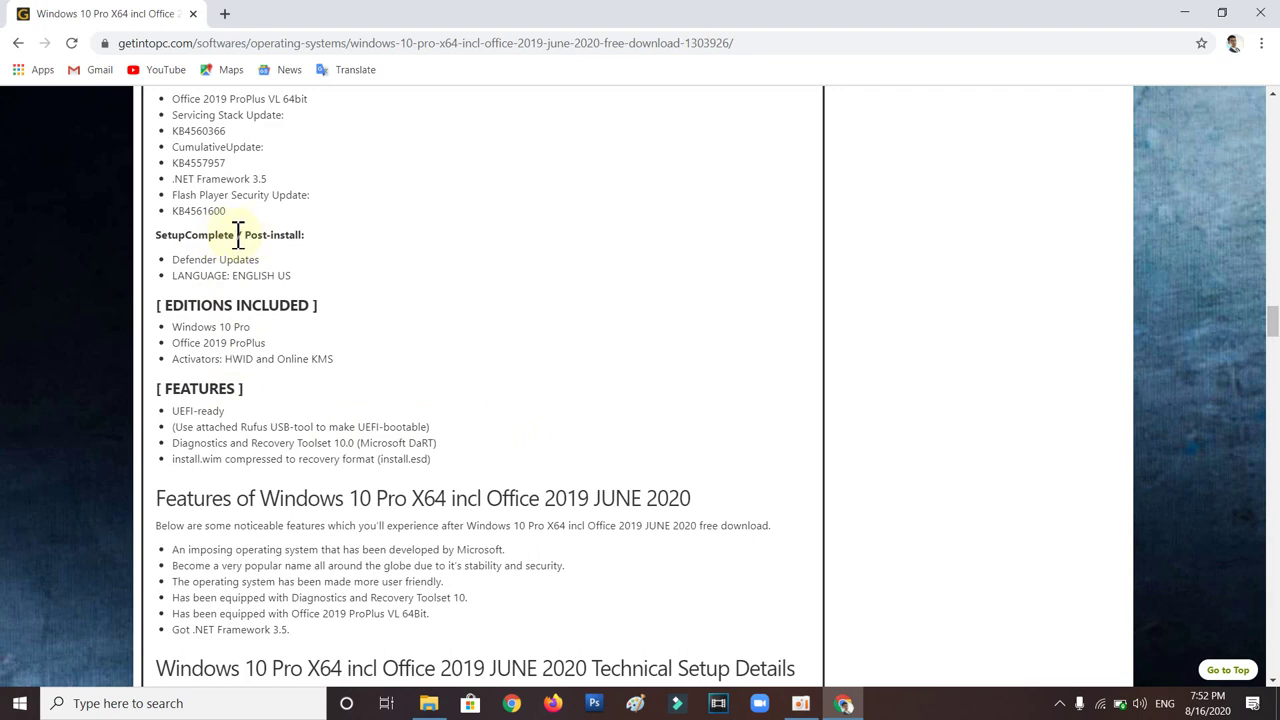
- Examine the editions included, features and technical setup details of the Windows 10 Pro X64 release
scroll(201, 264, "down", 1)
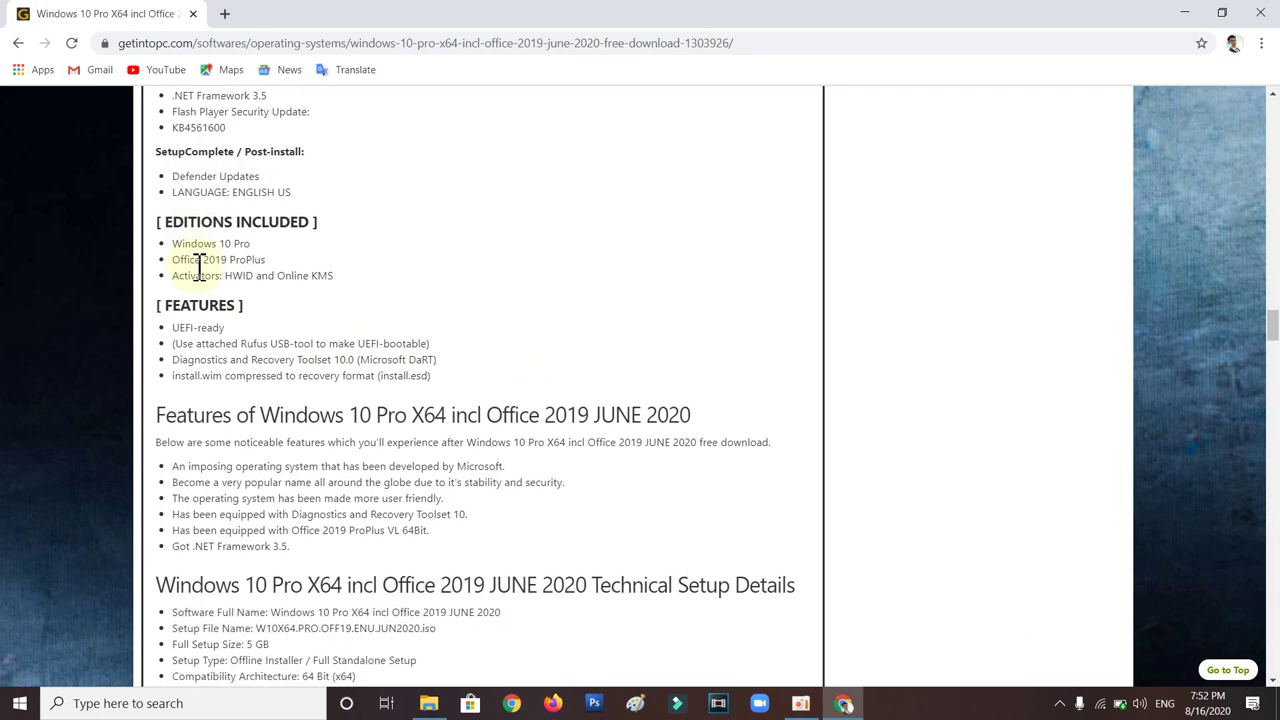
scroll(205, 312, "up", 1)
scroll(220, 329, "down", 3)
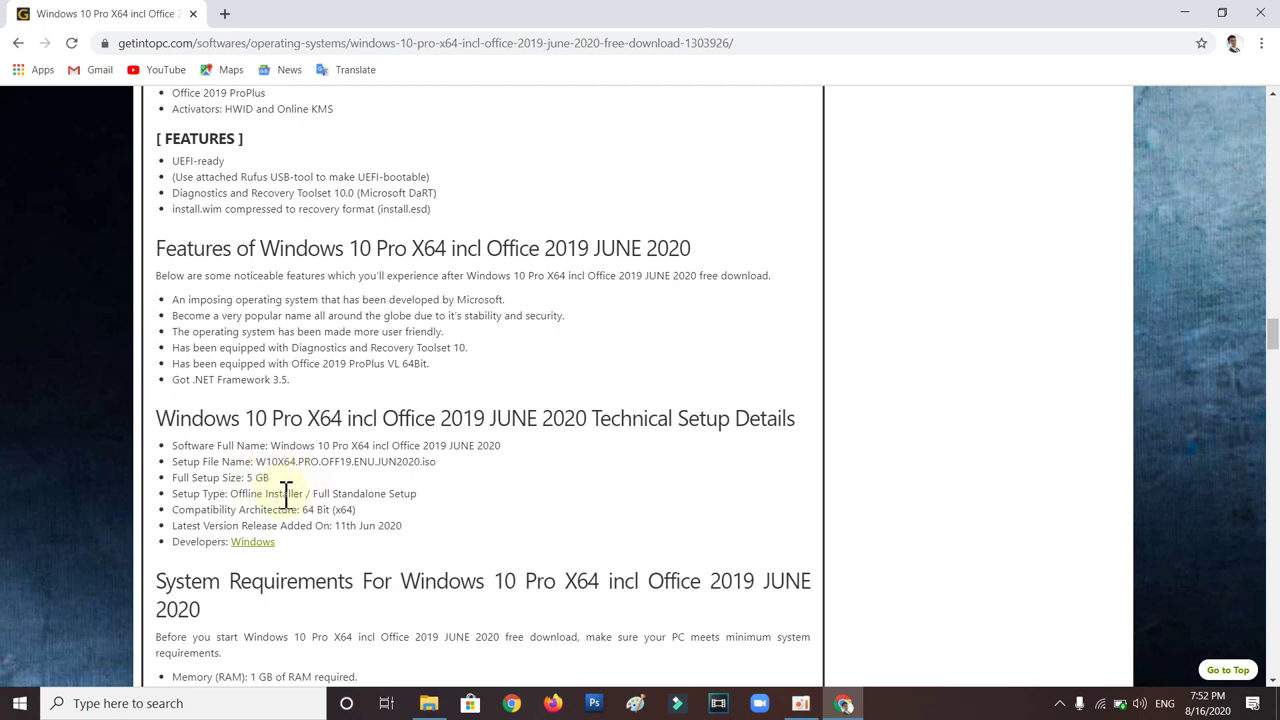
scroll(298, 493, "up", 7)
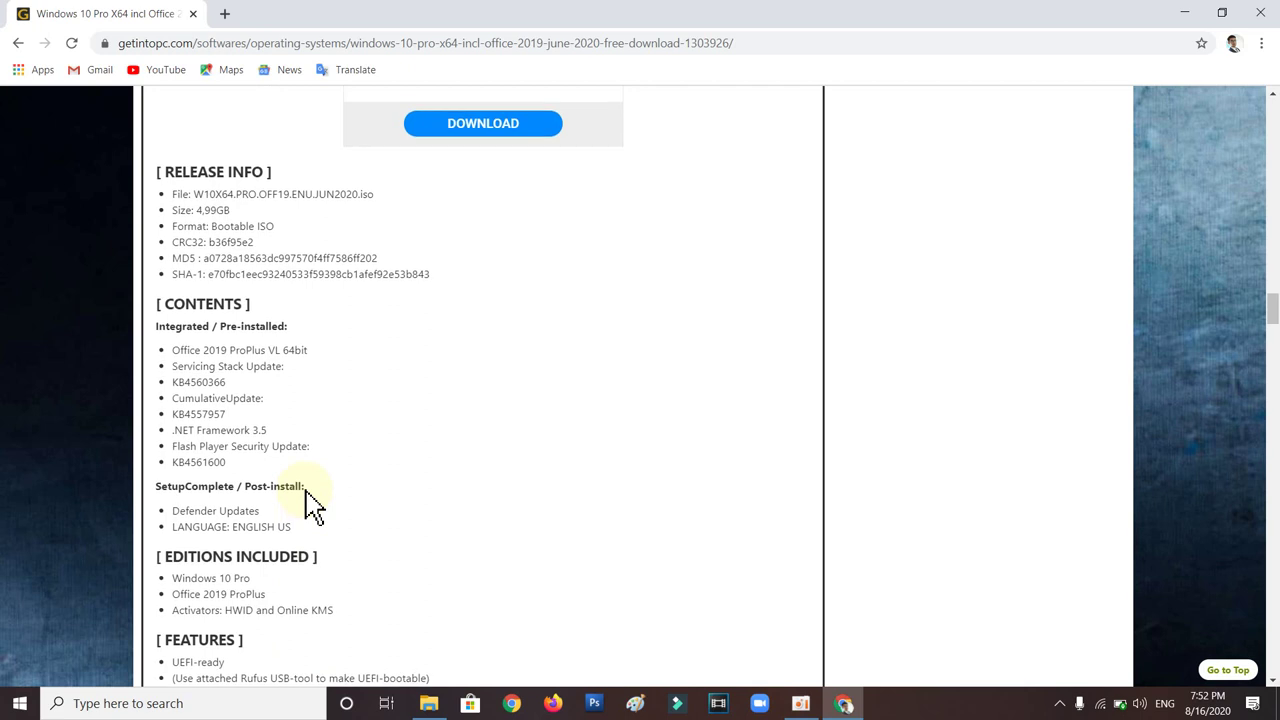
scroll(312, 505, "down", 4)
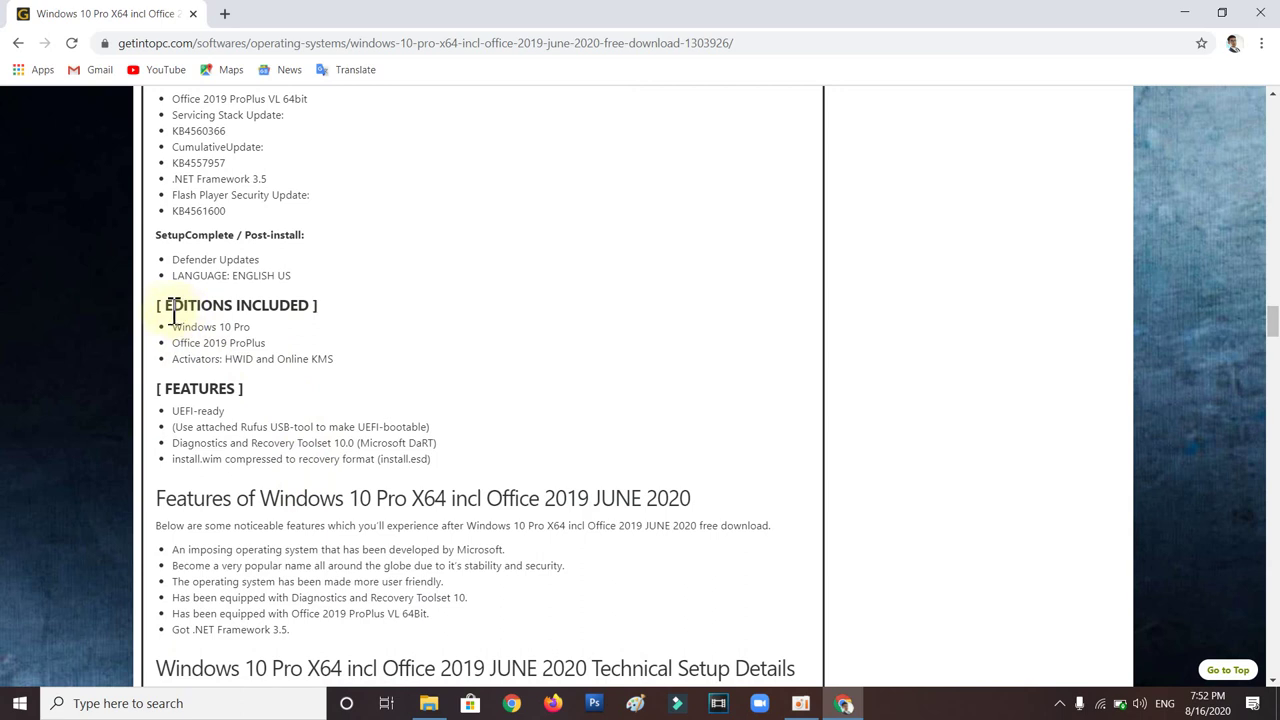
left_click_drag(167, 305, 233, 310)
left_click(251, 313)
- Request the Download 64 Bit x64 Jun 2020 file and wait for its download dialog
scroll(240, 352, "down", 7)
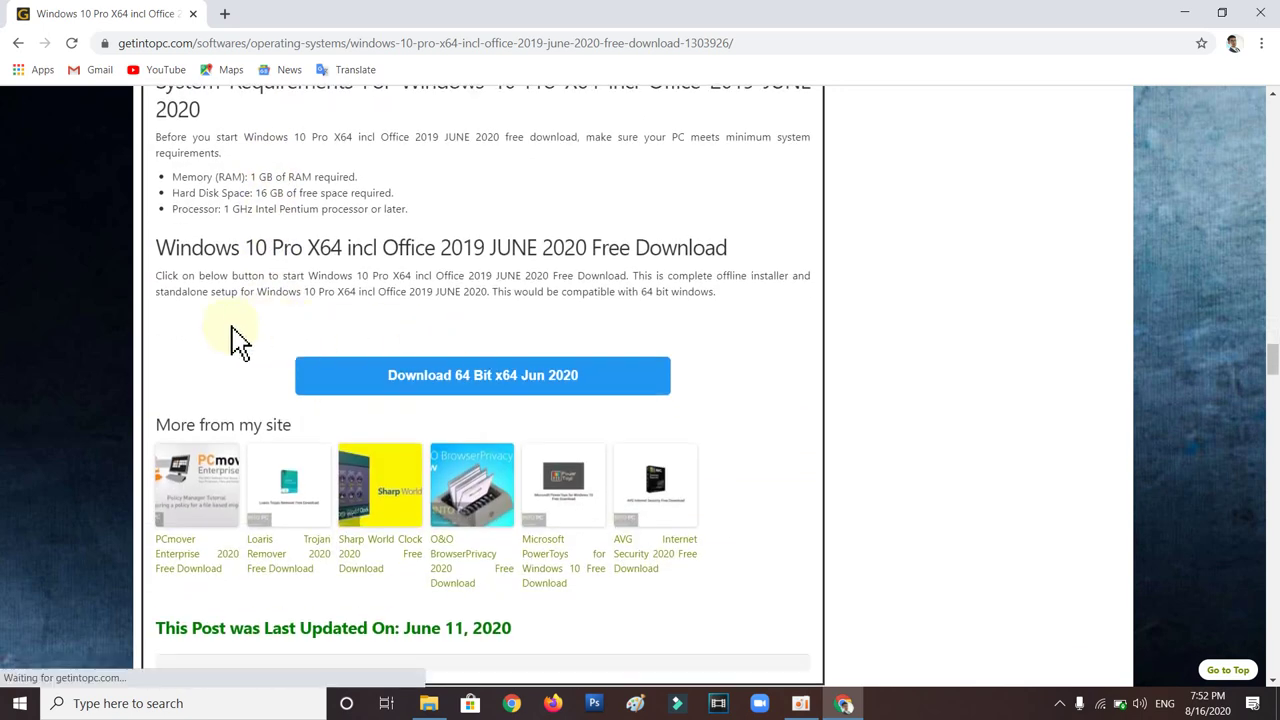
left_click(470, 383)
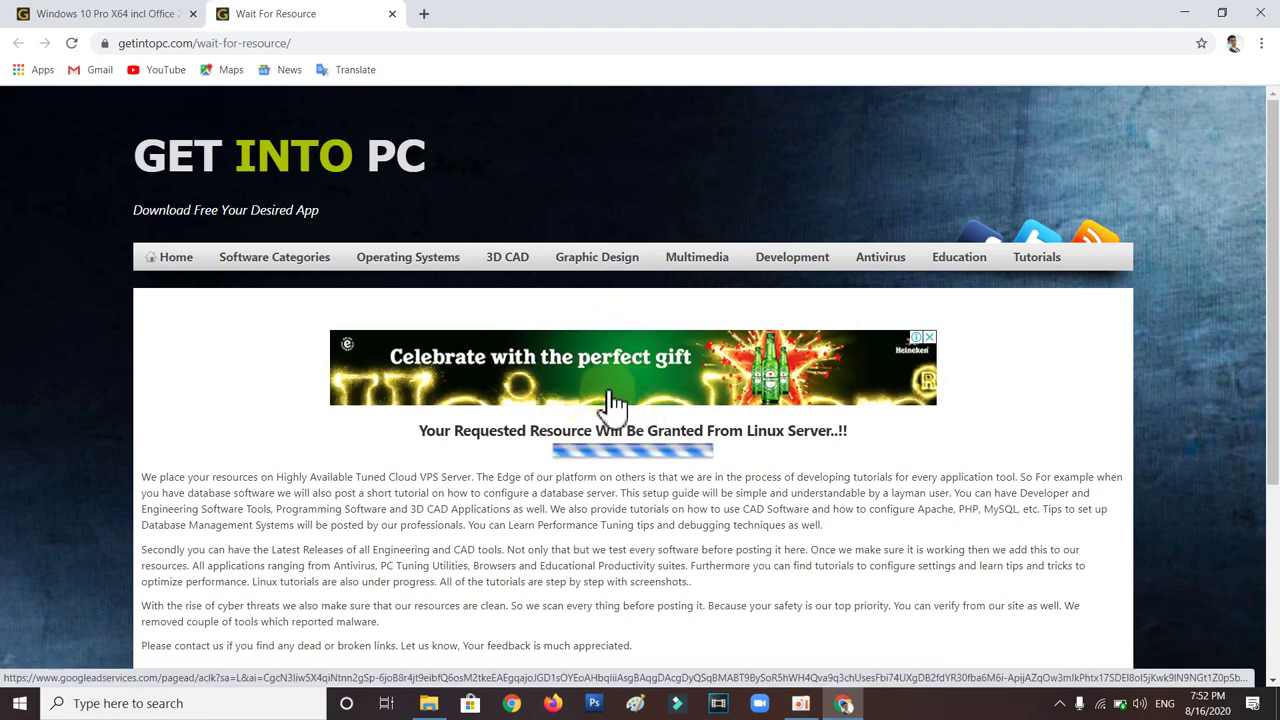
scroll(614, 405, "down", 1)
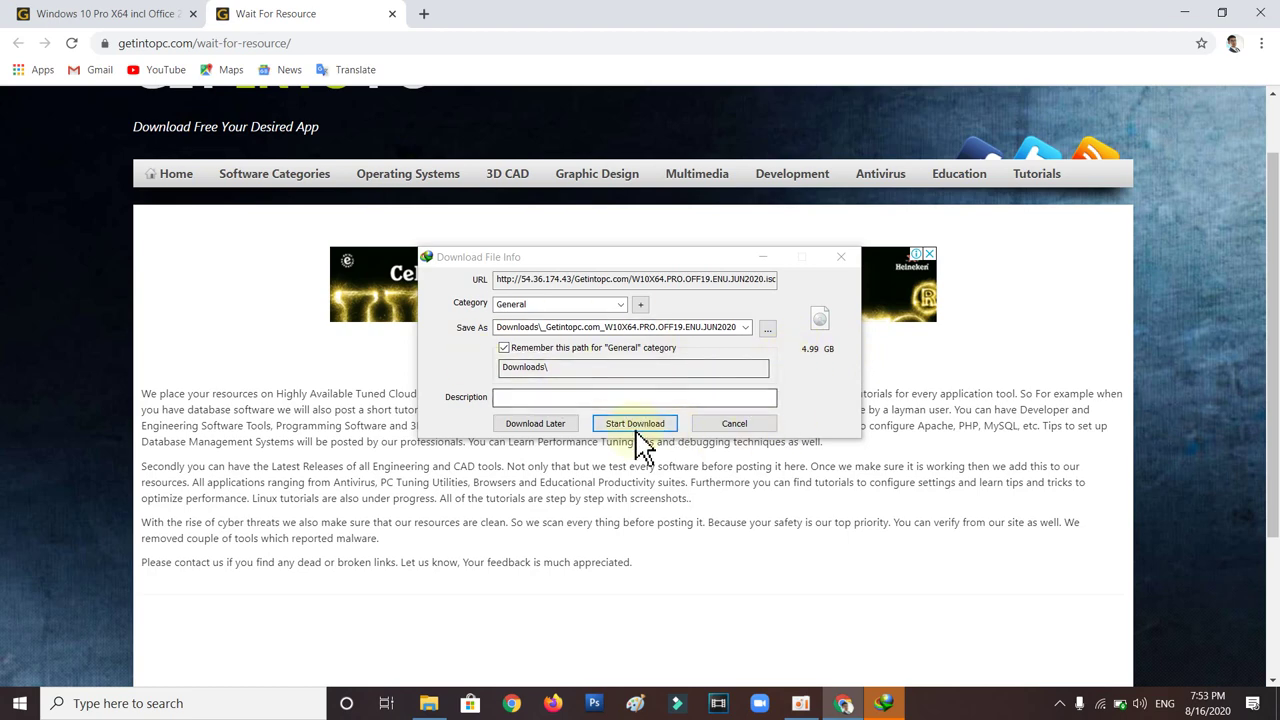
- Cancel the ISO download, decline the help on fixing browser integration and close the browser
left_click(726, 426)
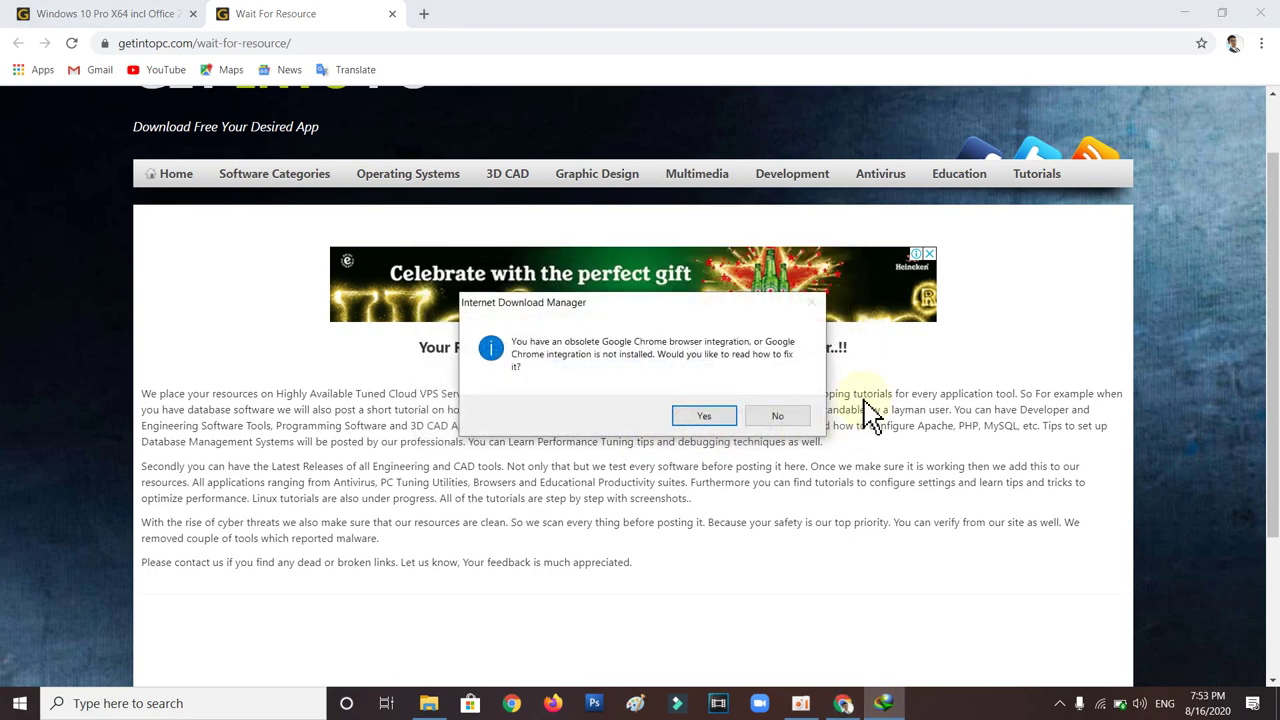
left_click(782, 418)
left_click(1257, 25)
- Check the Downloads folder and its Compressed subfolder in File Explorer, and close the window
left_click(428, 703)
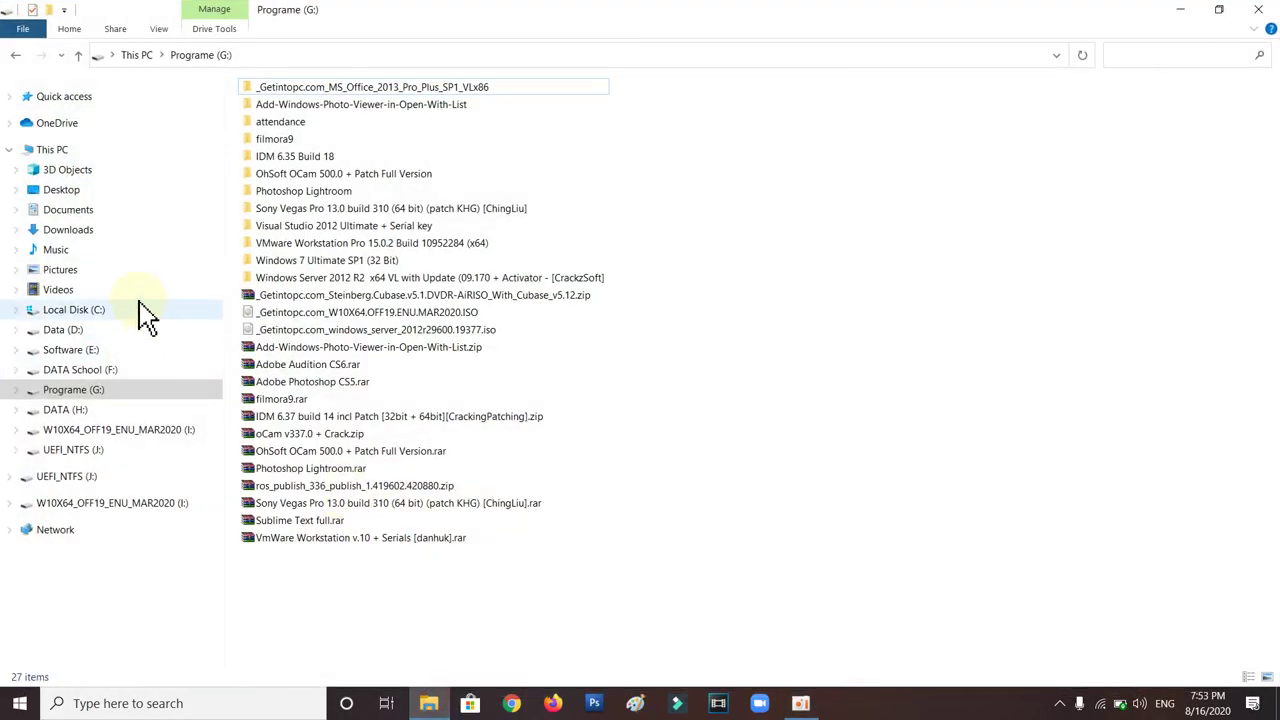
left_click(95, 231)
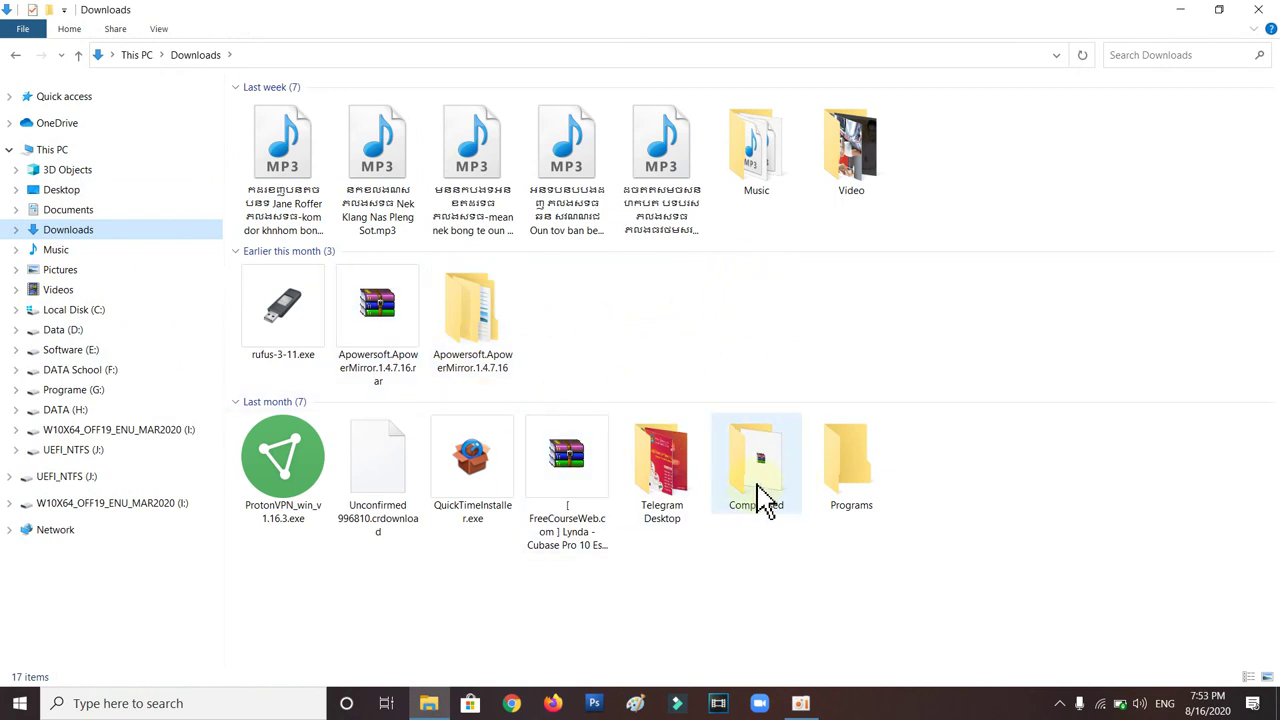
double_click(760, 490)
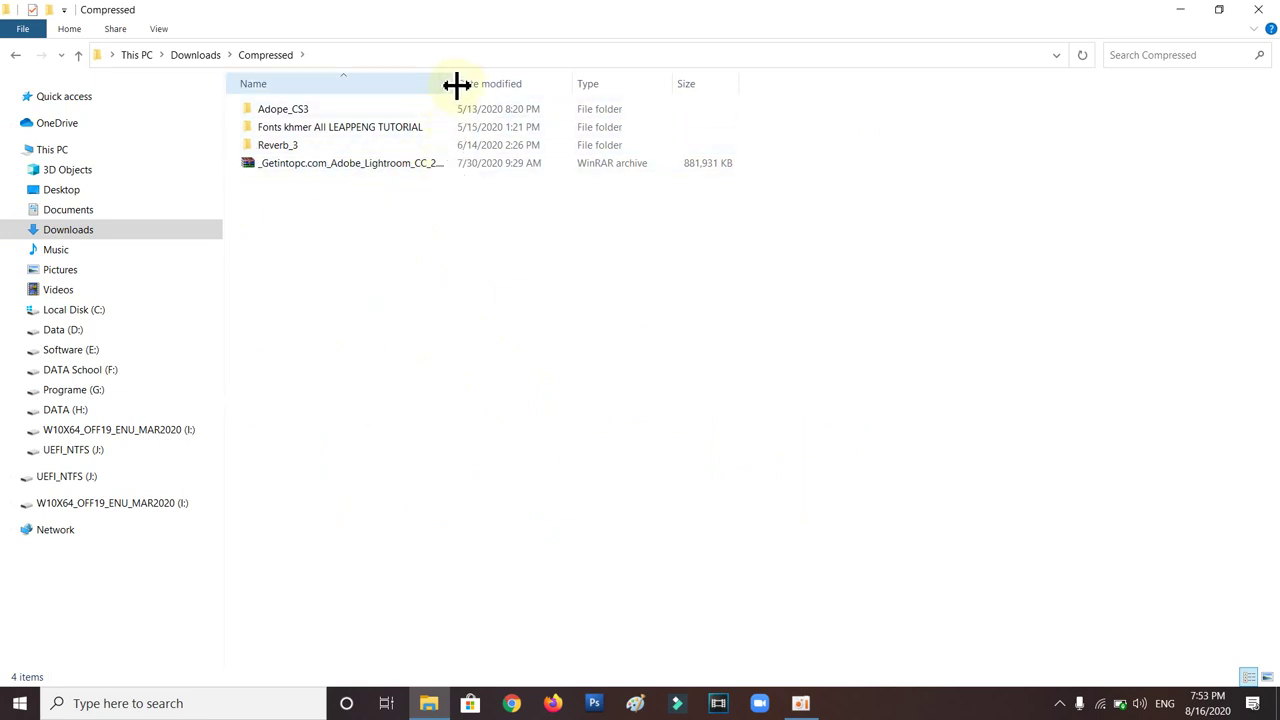
left_click(15, 55)
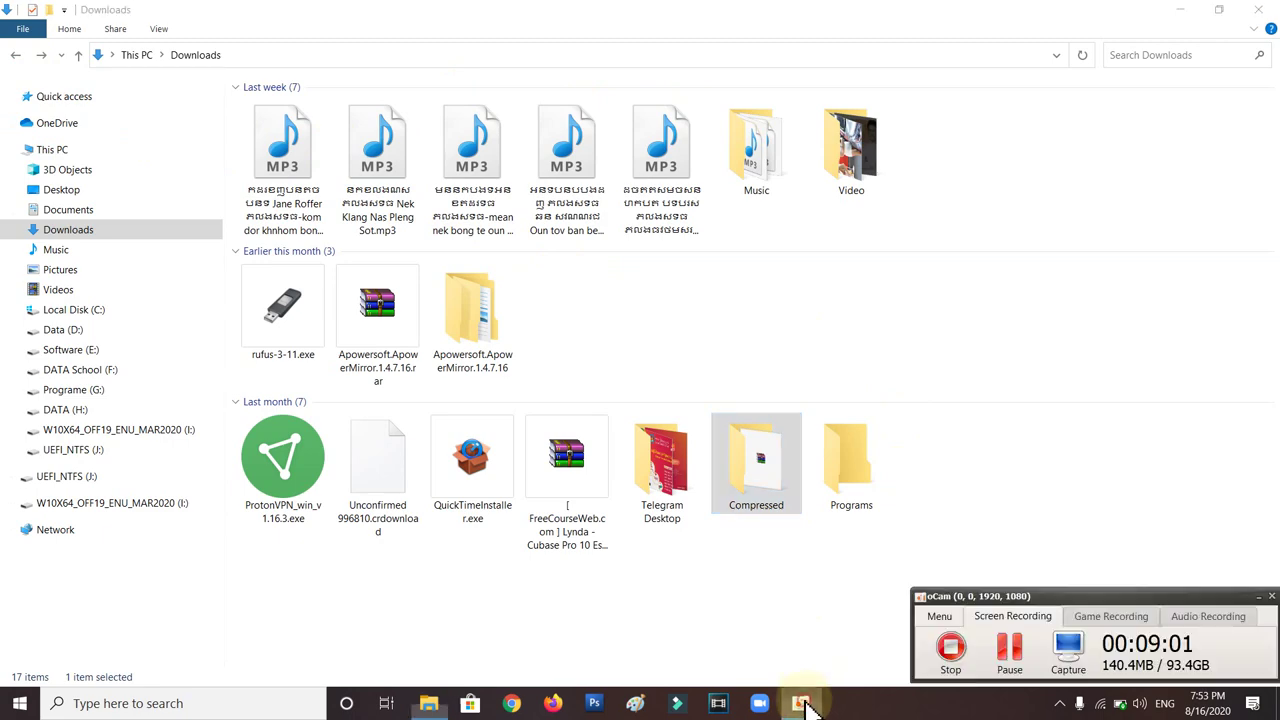
left_click(1258, 9)
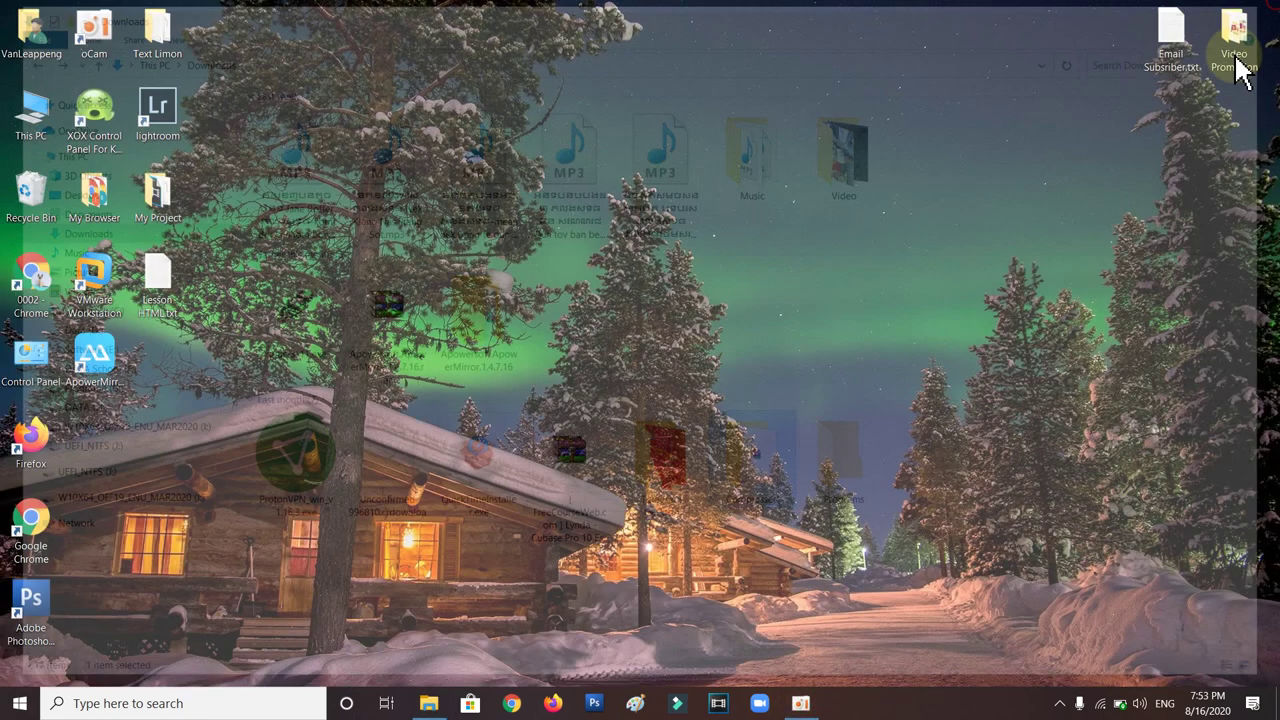
right_click(586, 168)
left_click(630, 212)
right_click(346, 165)
left_click(371, 209)
right_click(360, 220)
left_click(400, 270)
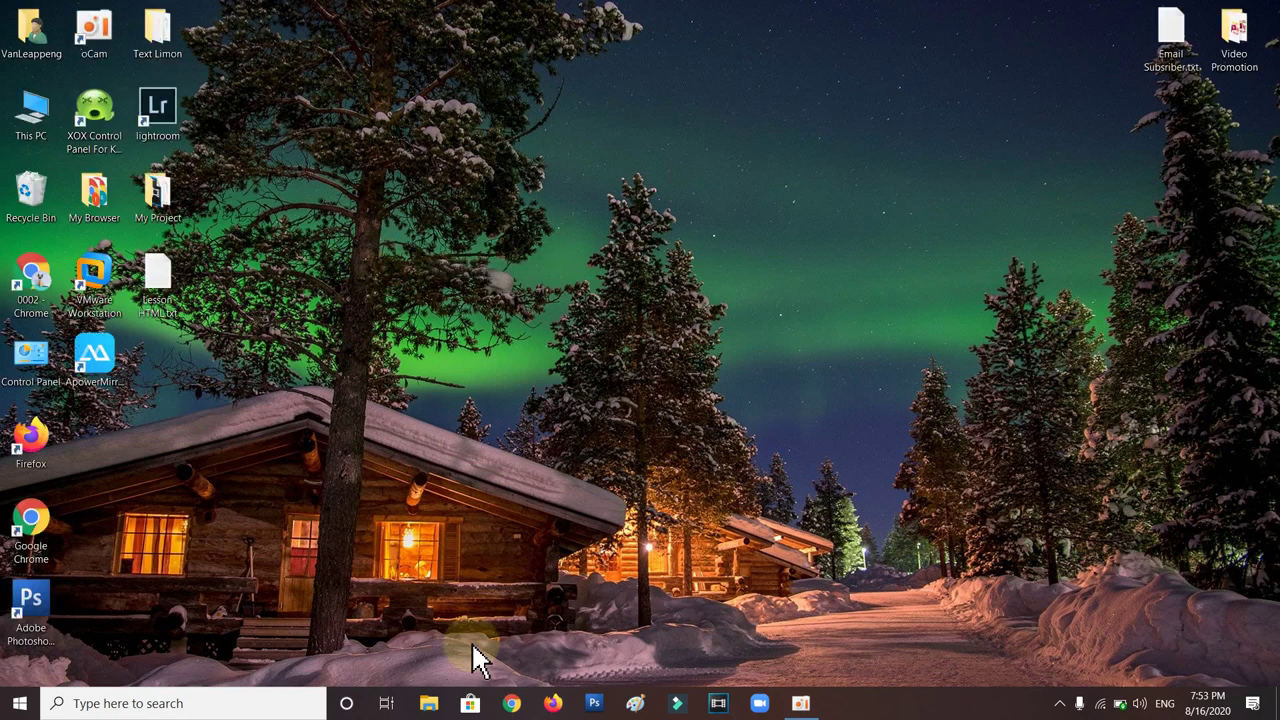
- Look through the contents of the Programe (G:), DATA (H:), UEFI_NTFS (J:) and W10X64_OFF19_ENU_MAR2020 (I:) drives in File Explorer
key("super+e")
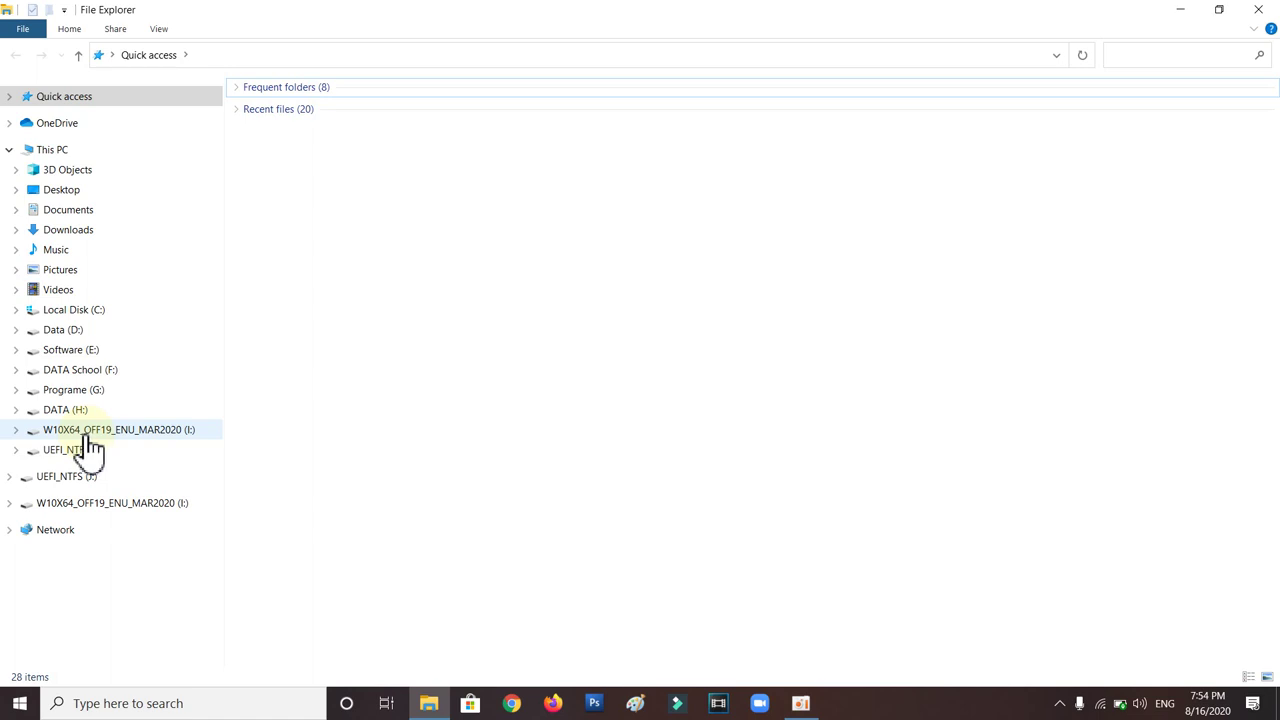
left_click(104, 392)
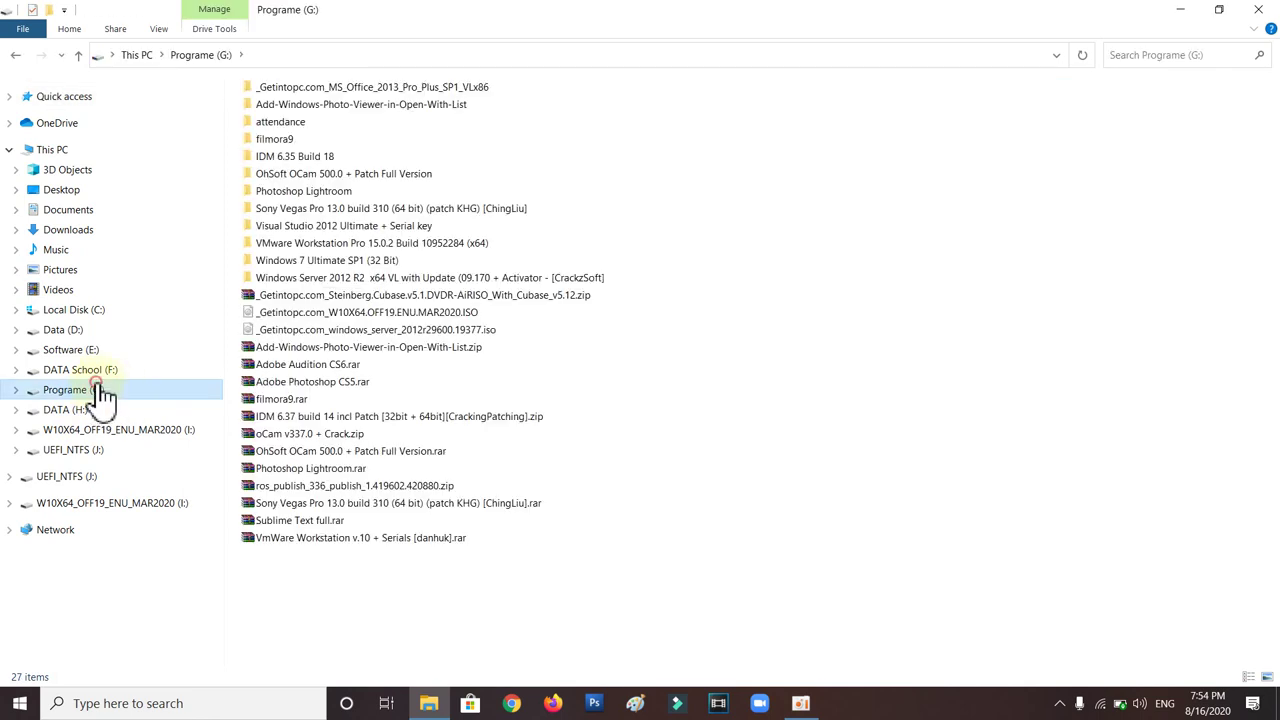
left_click(97, 408)
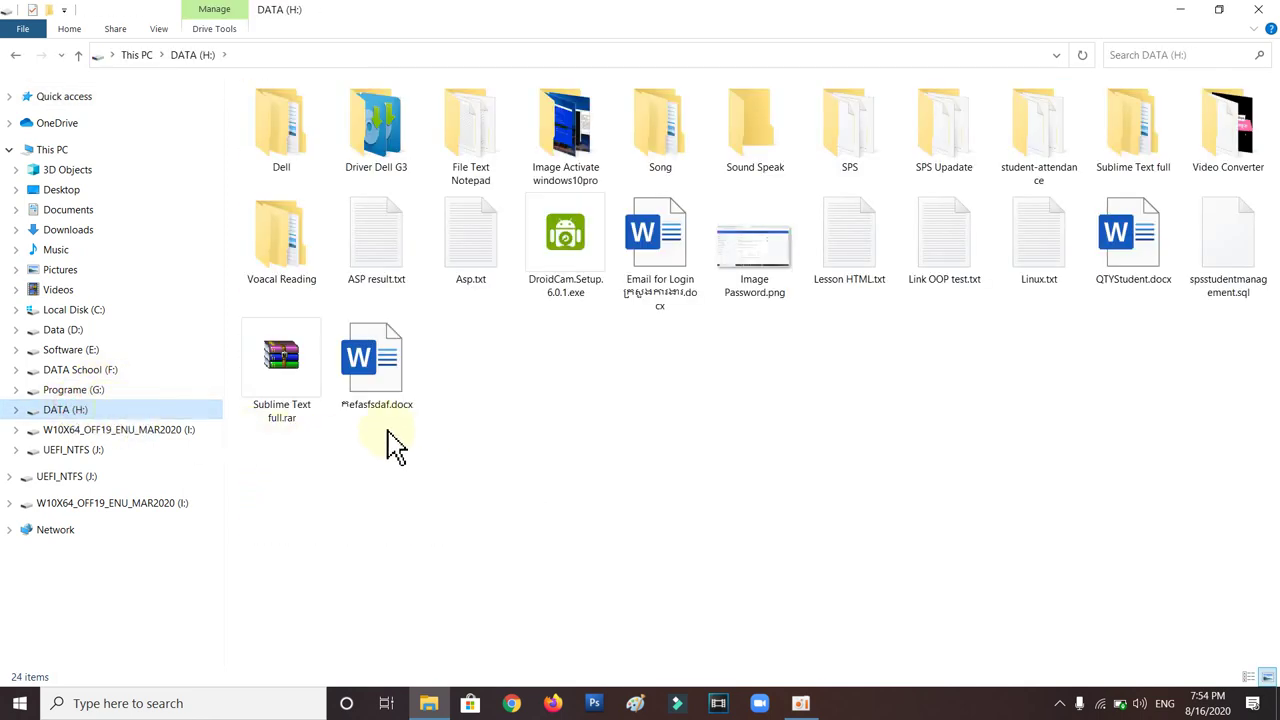
left_click(104, 451)
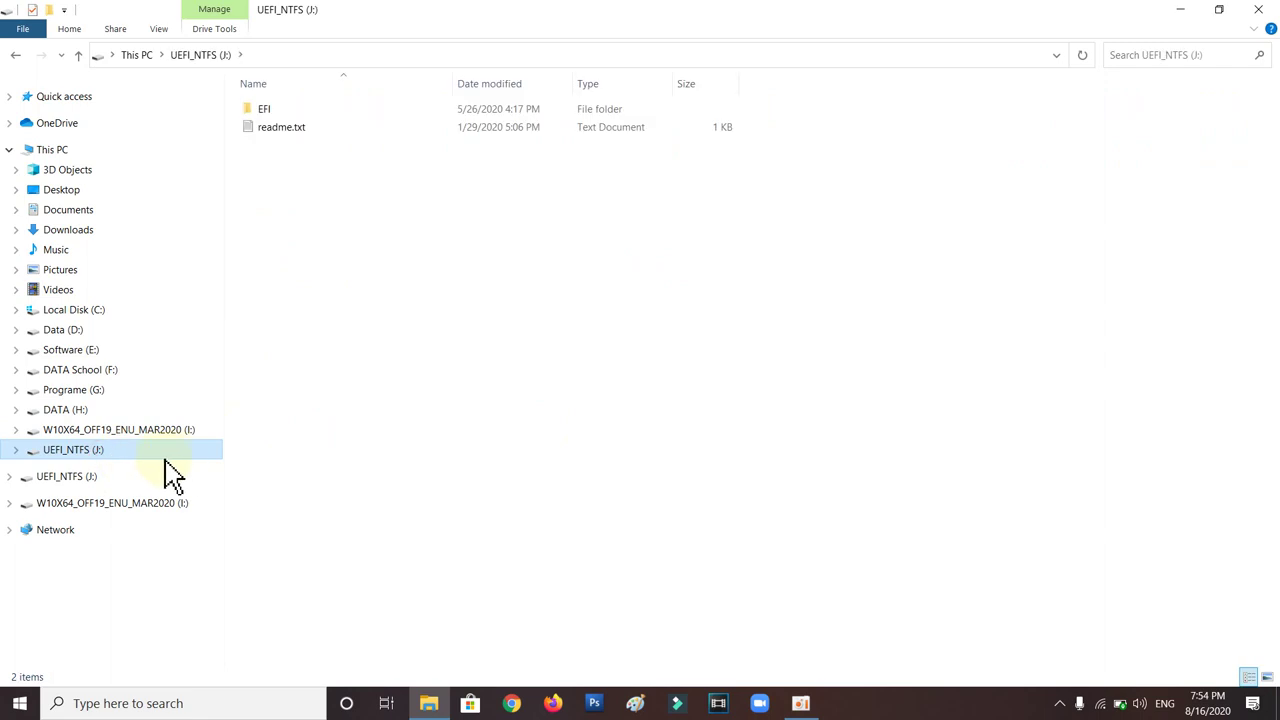
left_click(92, 431)
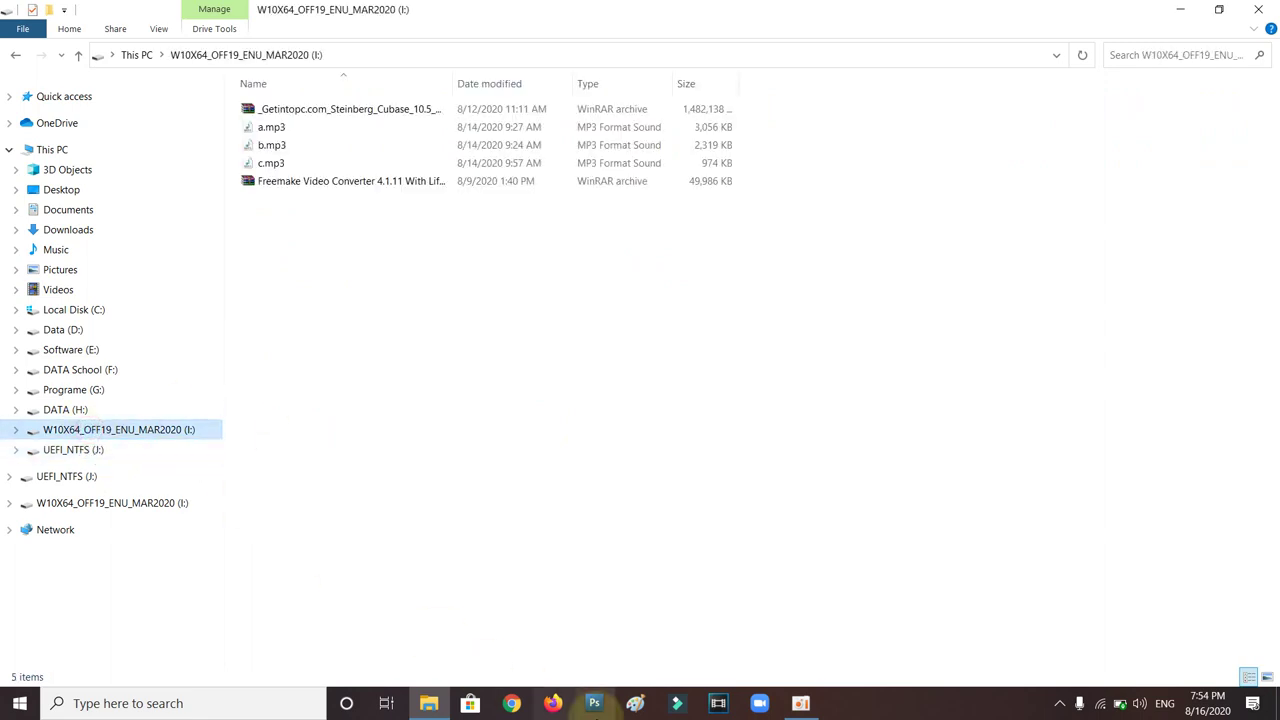
- Switch to Chrome, search for "leappeng tutorial.blogspot.com", open the LEAPPENG TUTORIAL blog and select its web address
left_click(511, 703)
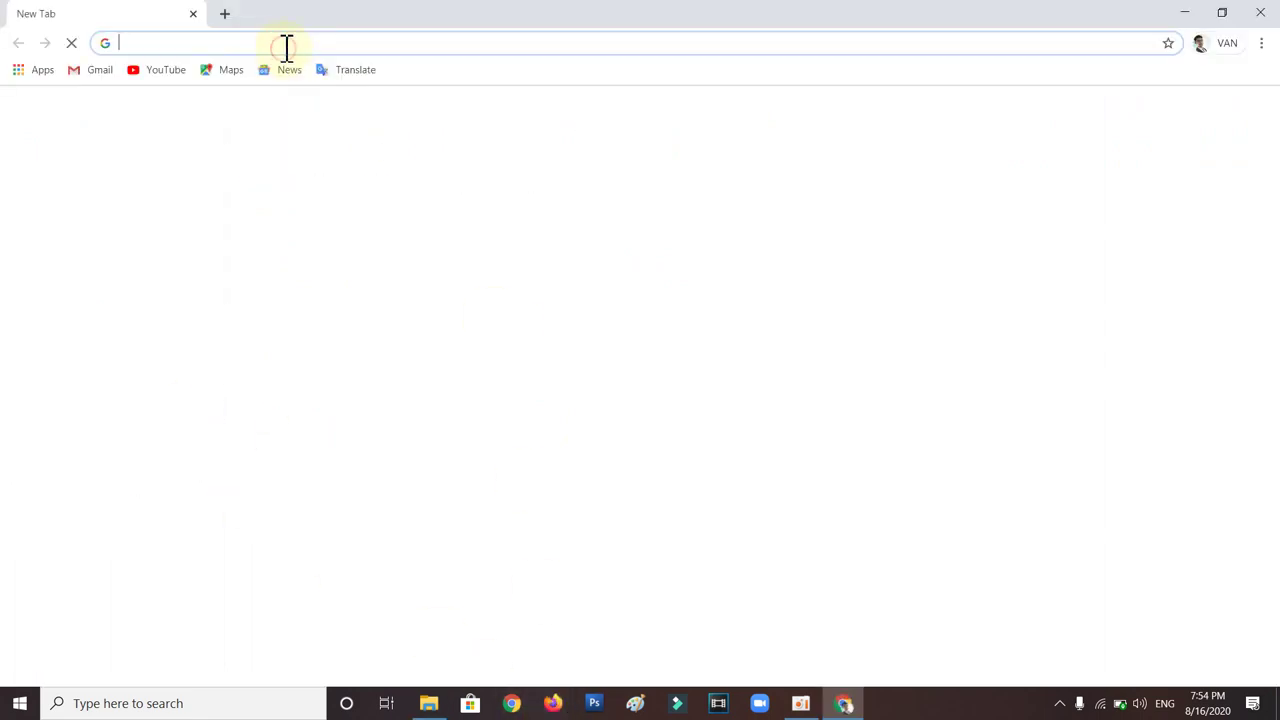
left_click(286, 46)
type("l")
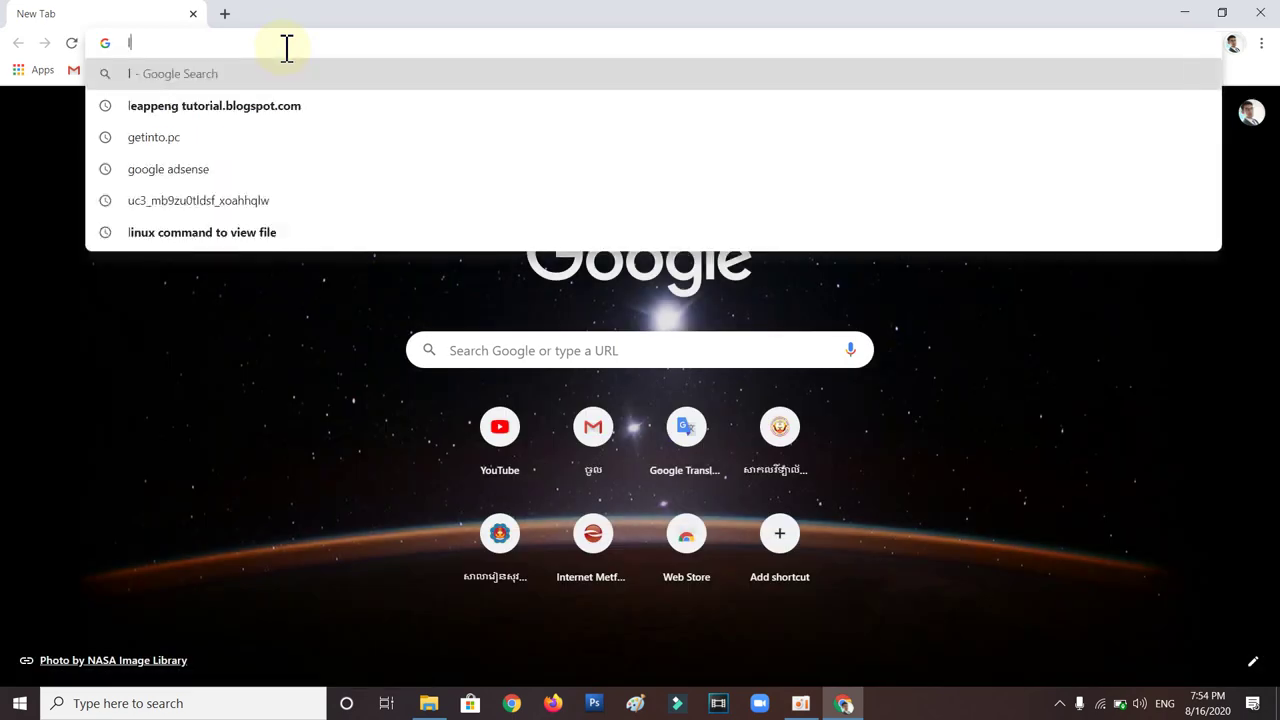
type("ea")
key("Down")
key("Down")
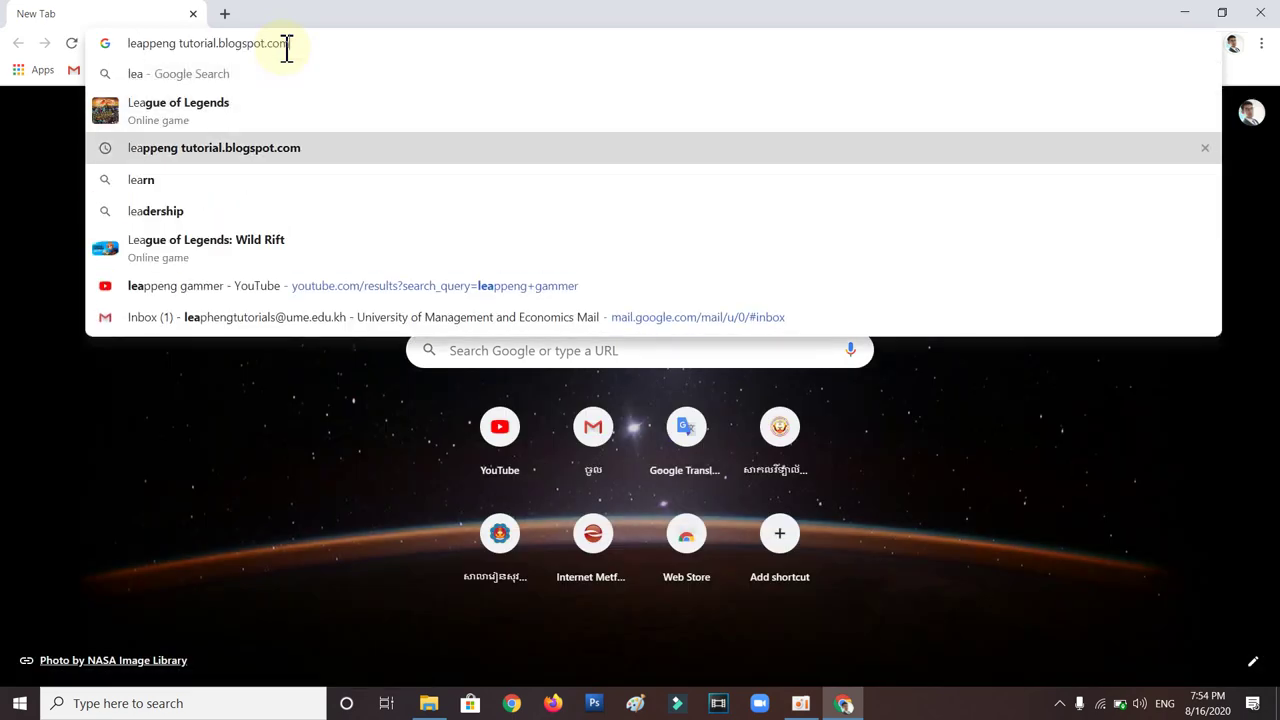
key("Return")
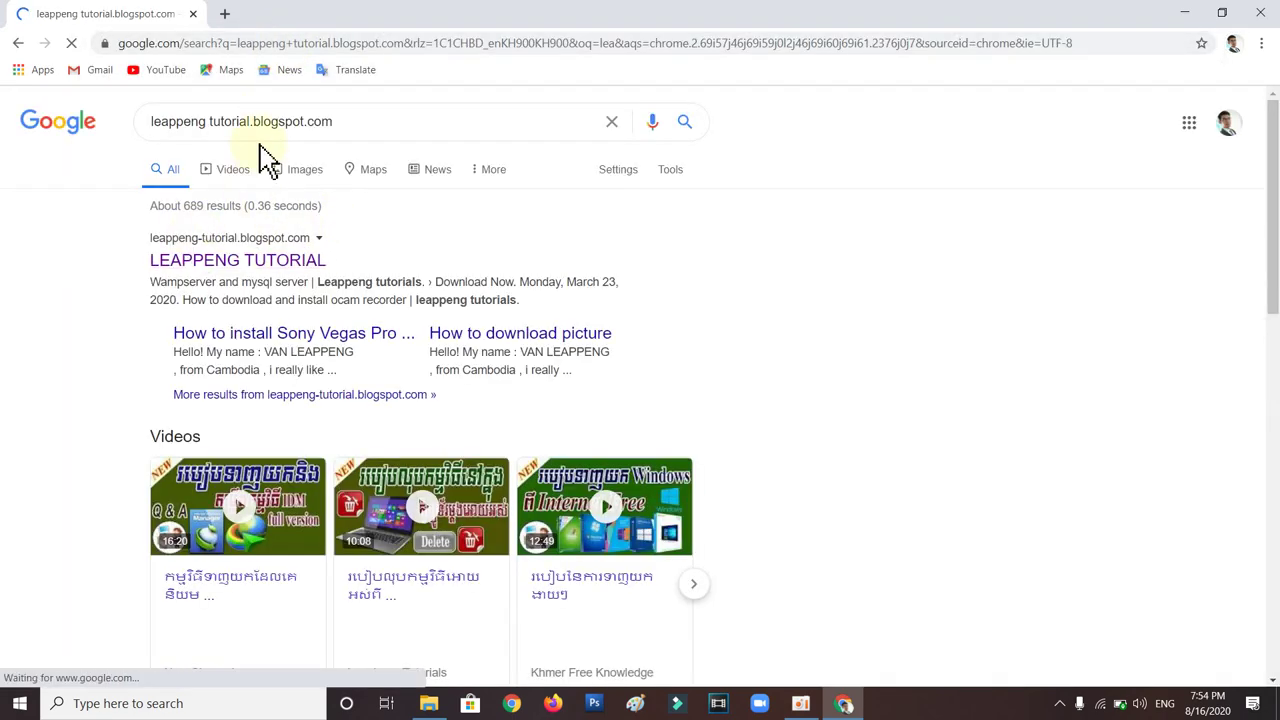
left_click(257, 262)
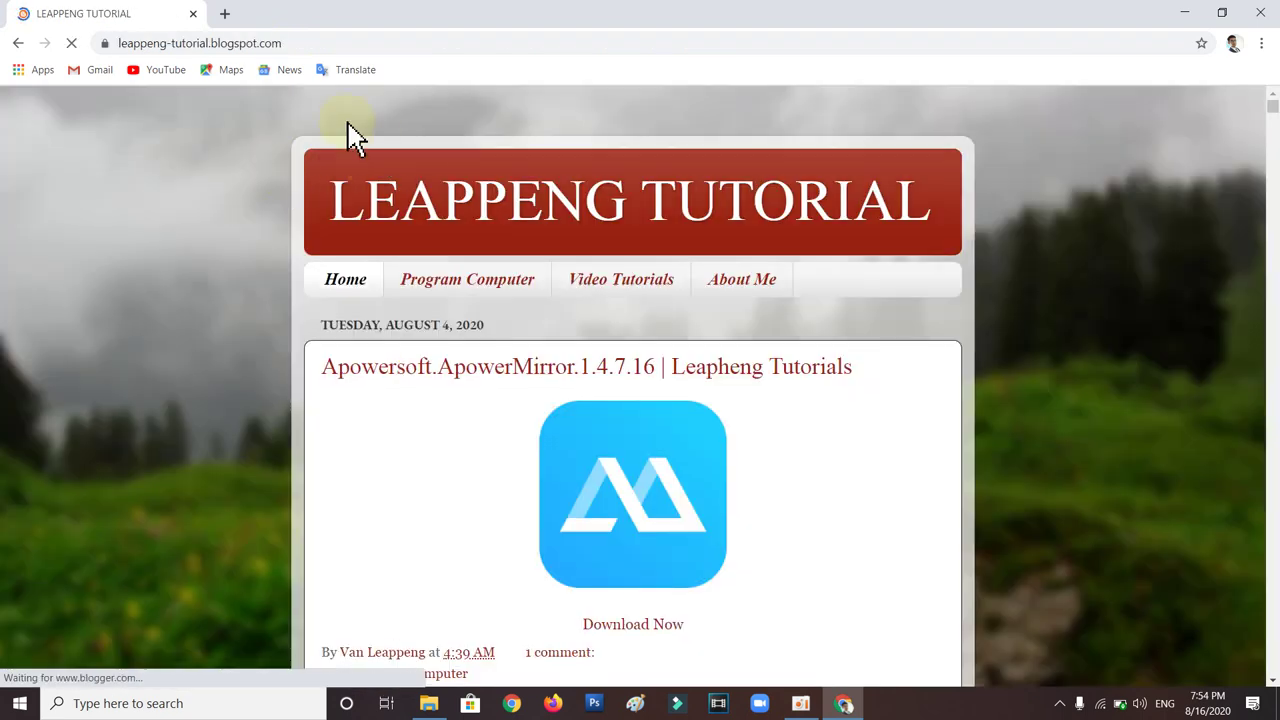
left_click(267, 43)
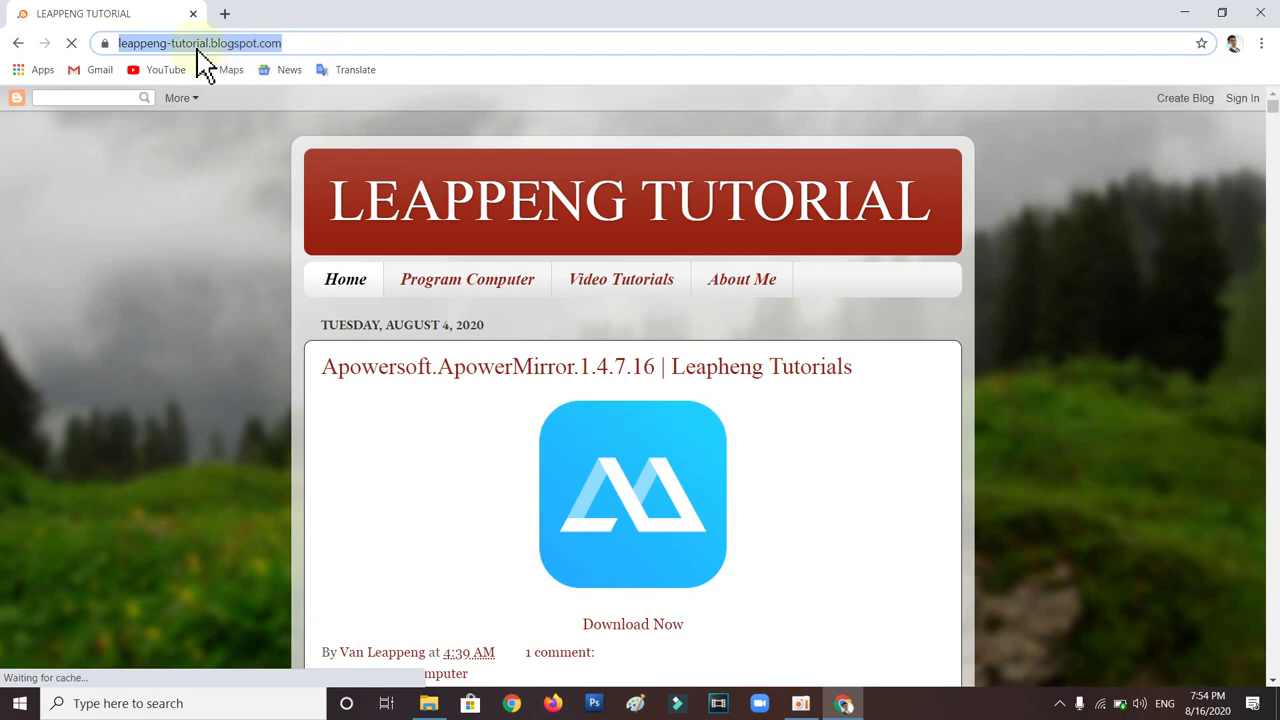
- Select the full blog address, then look through the program posts on the home page, including the Rufus post
left_click(297, 43)
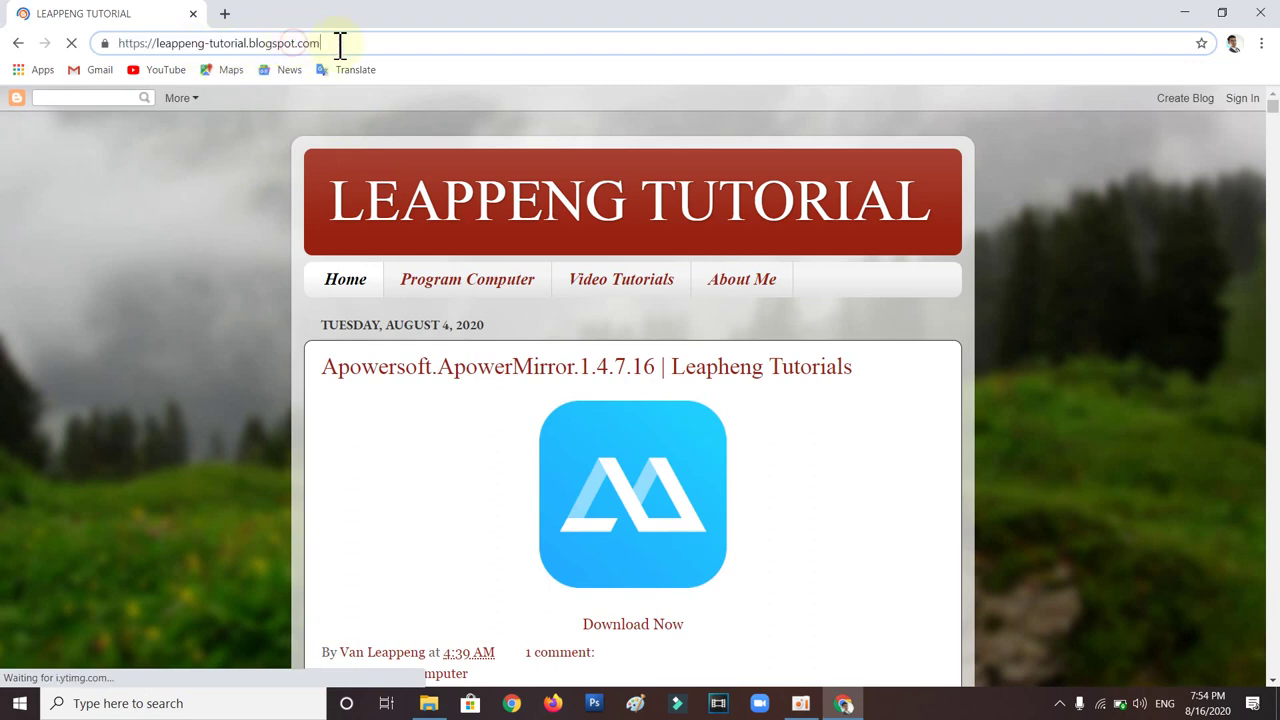
left_click_drag(362, 50, 114, 42)
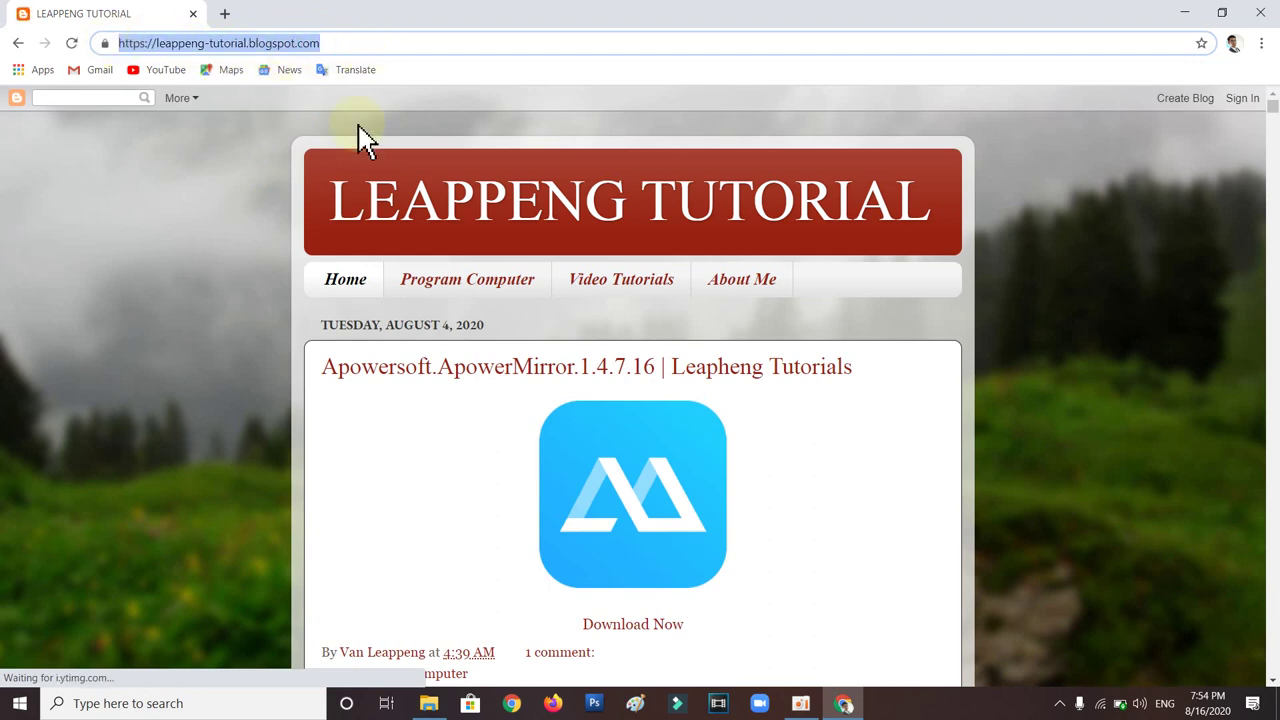
scroll(617, 234, "down", 5)
scroll(617, 240, "up", 5)
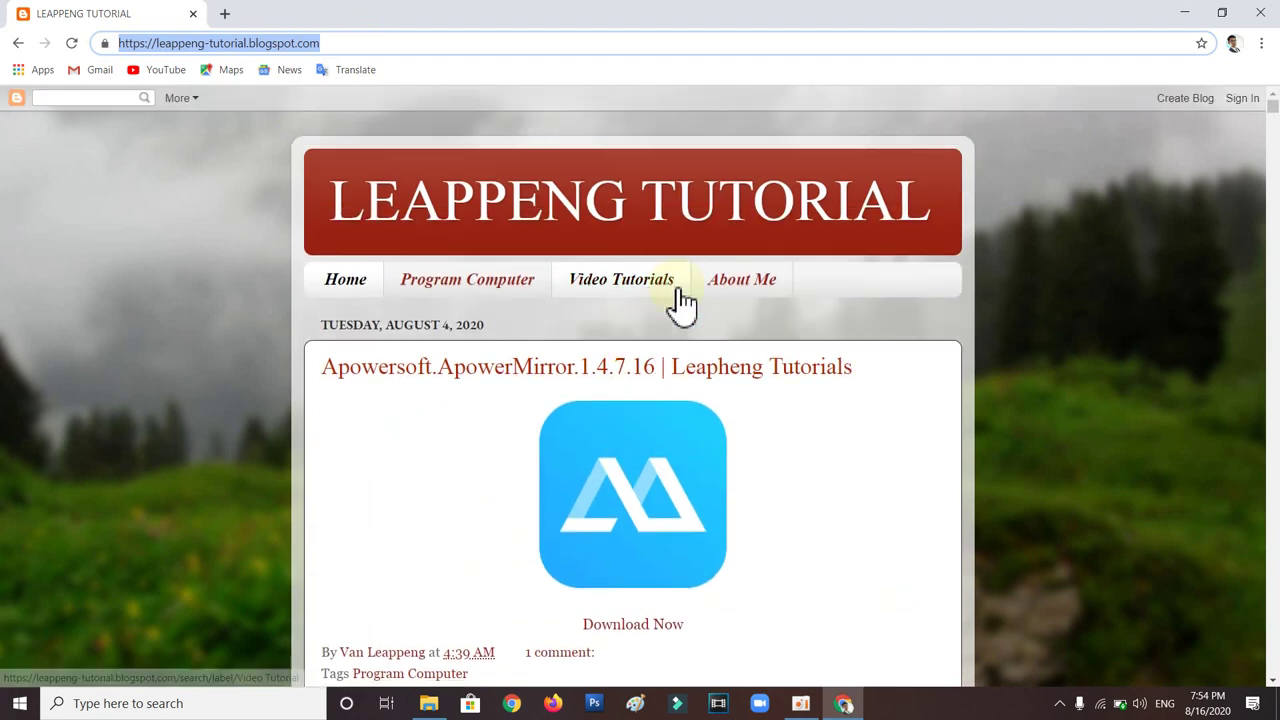
scroll(680, 330, "down", 1)
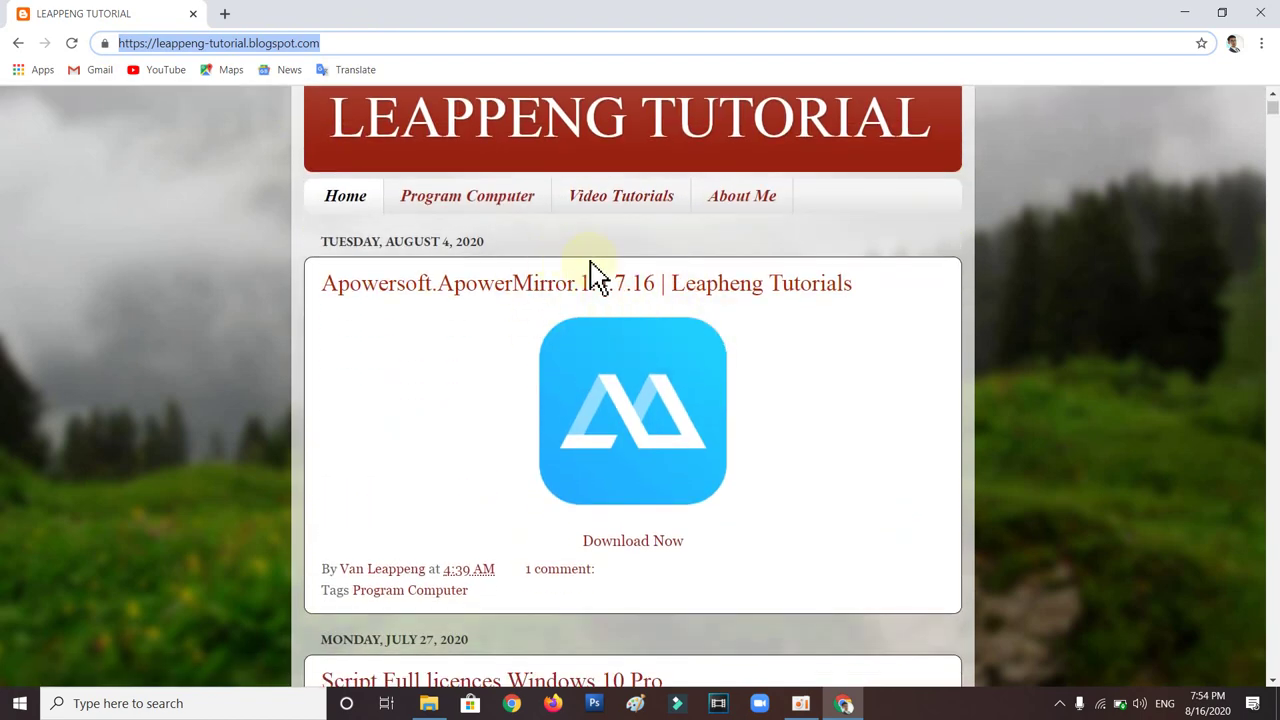
scroll(600, 290, "down", 5)
scroll(600, 305, "down", 11)
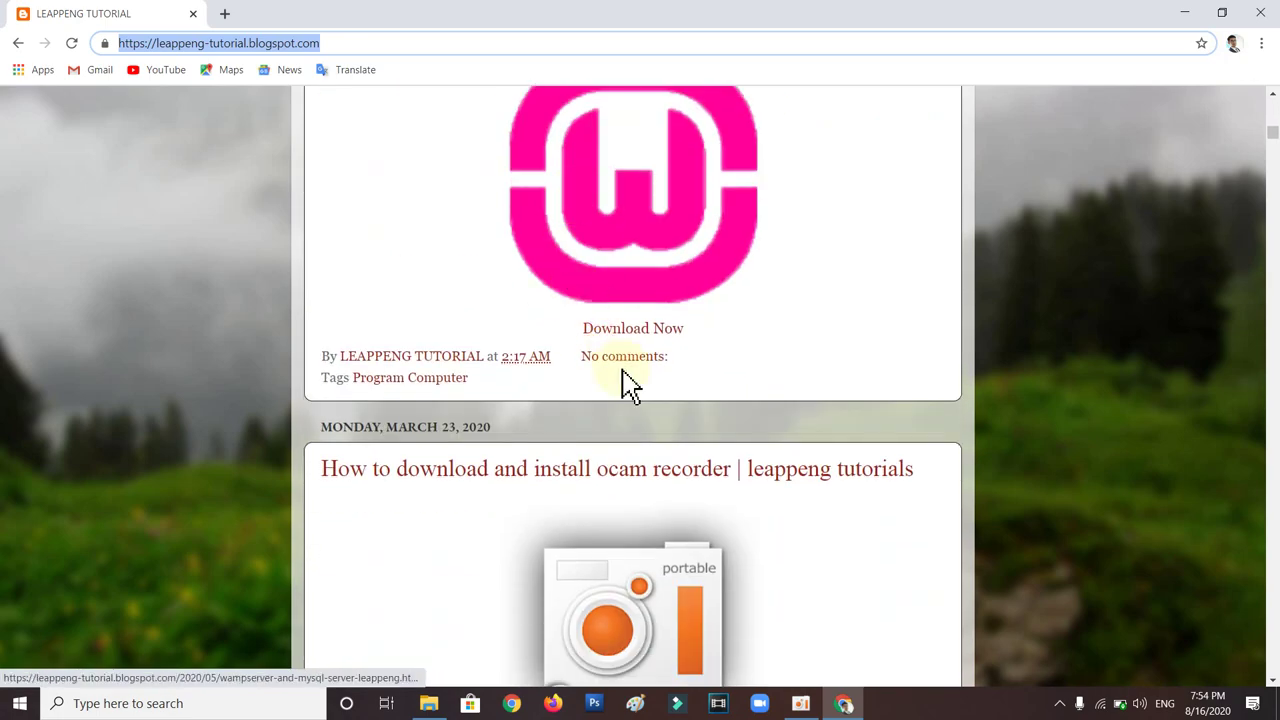
scroll(650, 386, "up", 5)
scroll(700, 386, "up", 12)
scroll(735, 386, "down", 6)
scroll(728, 385, "down", 20)
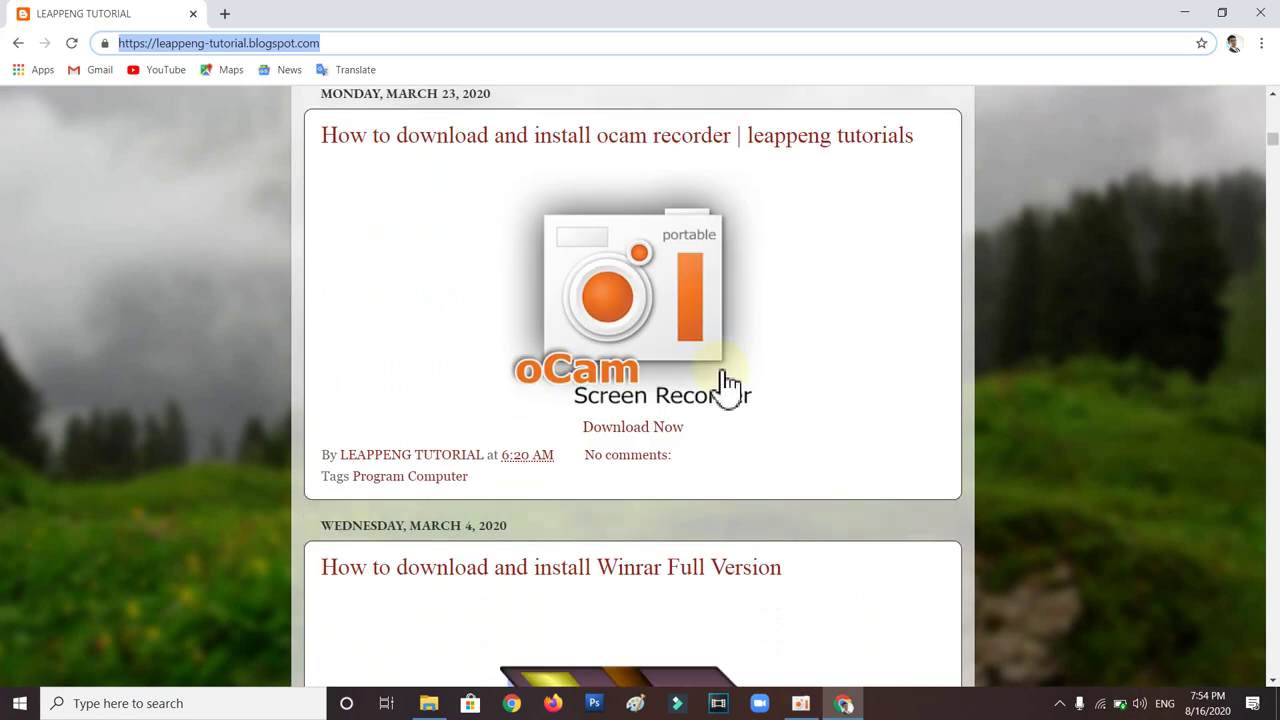
scroll(728, 385, "down", 6)
scroll(720, 380, "up", 8)
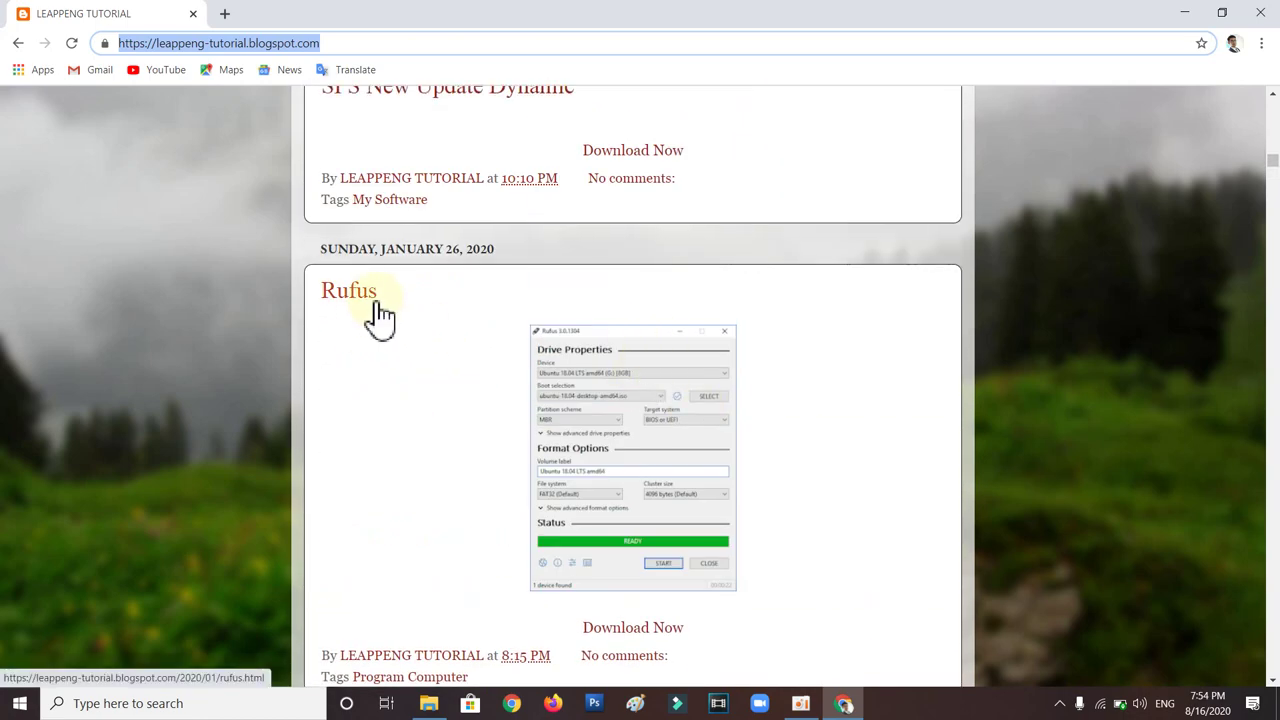
scroll(420, 300, "down", 1)
scroll(458, 313, "up", 4)
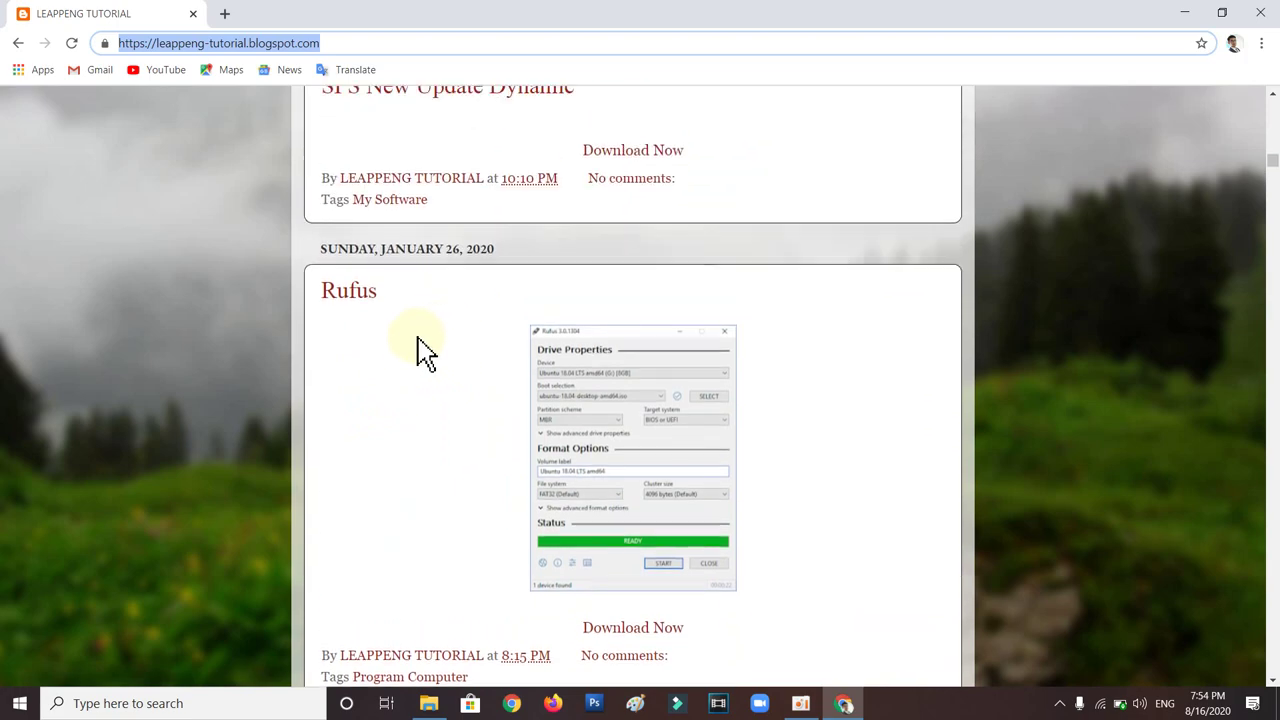
scroll(403, 354, "down", 1)
scroll(443, 488, "up", 20)
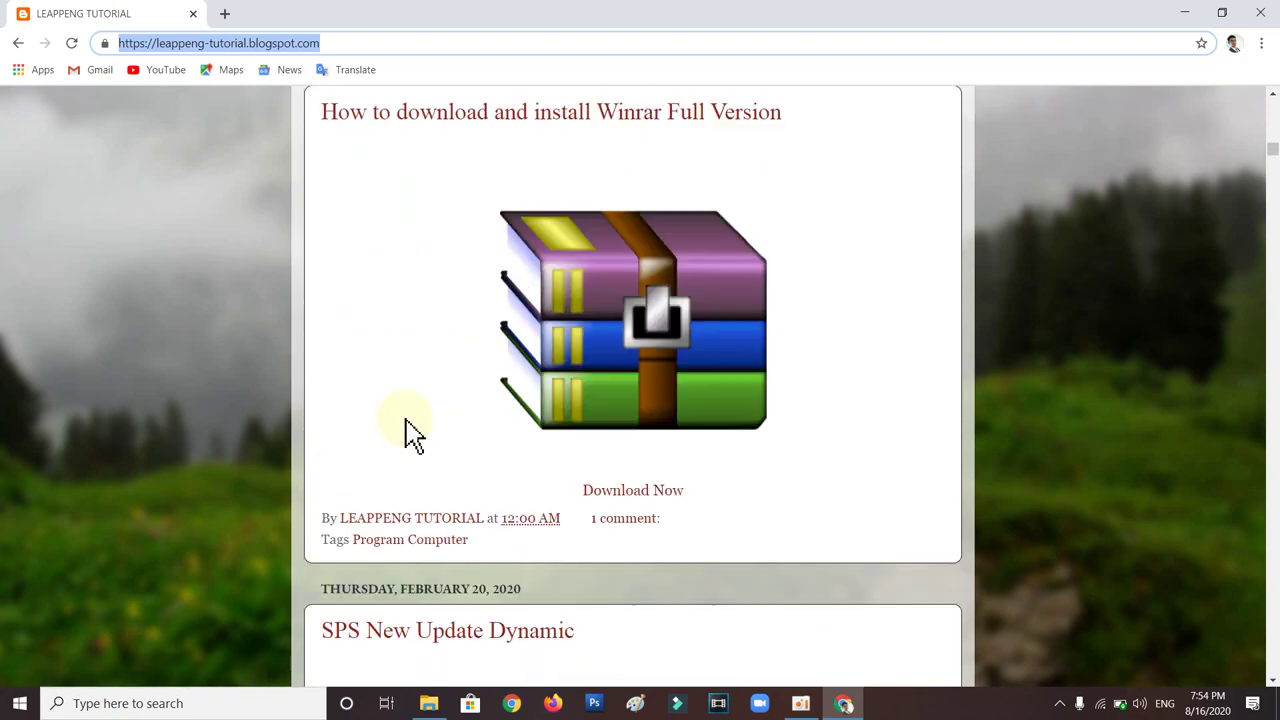
scroll(120, 185, "up", 3)
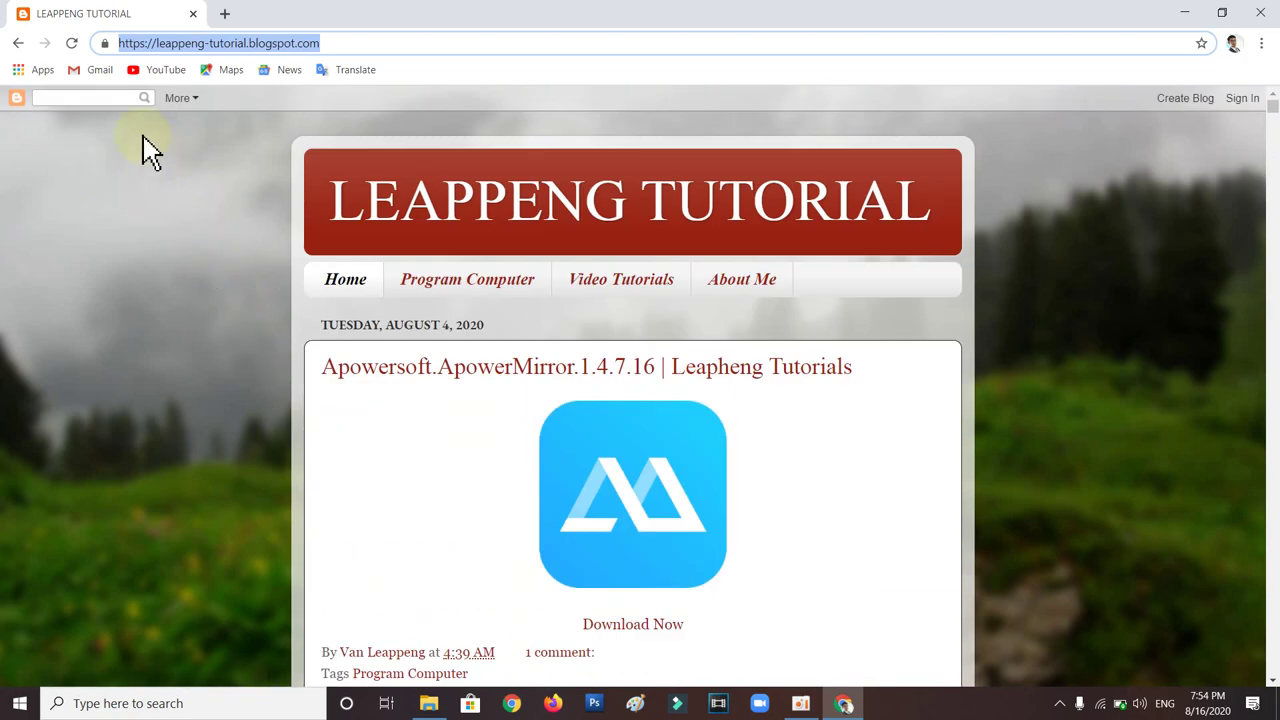
- Search the blog for "rufus" and download rufus-3.5.exe from the post's Google Drive link
left_click(92, 97)
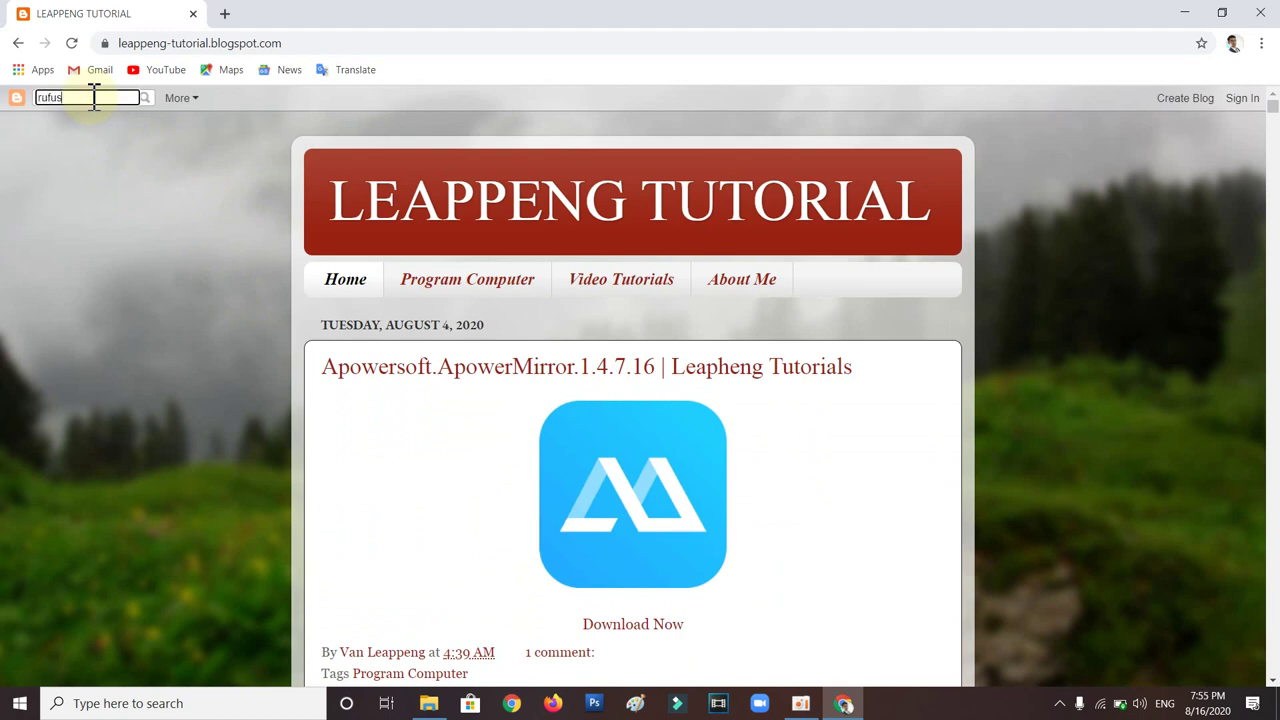
type("rufus")
key("Return")
scroll(471, 471, "down", 5)
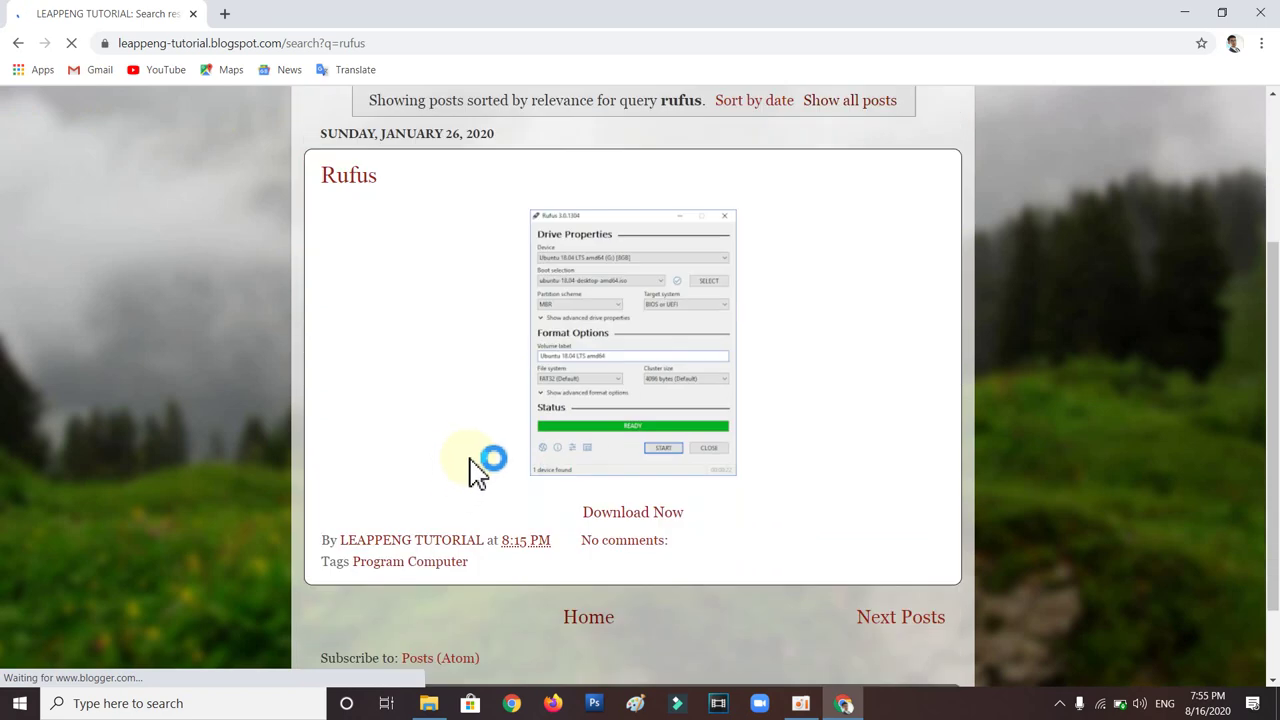
left_click(615, 412)
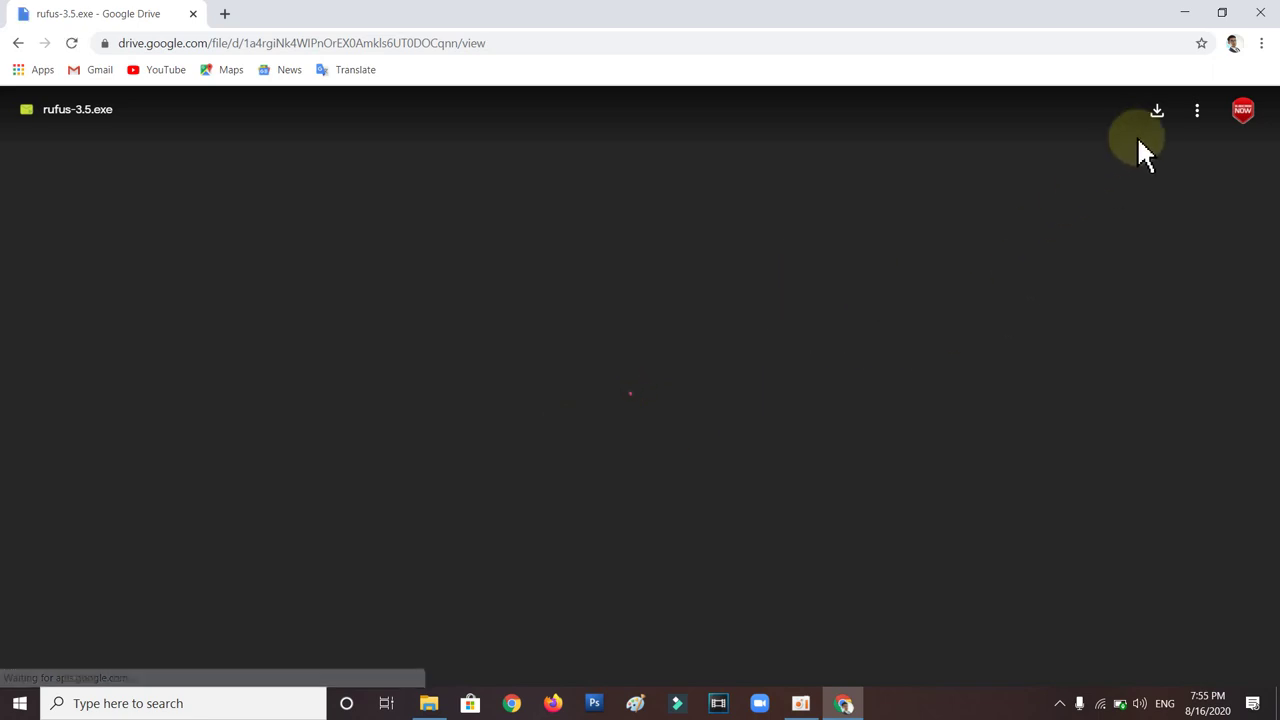
left_click(1157, 112)
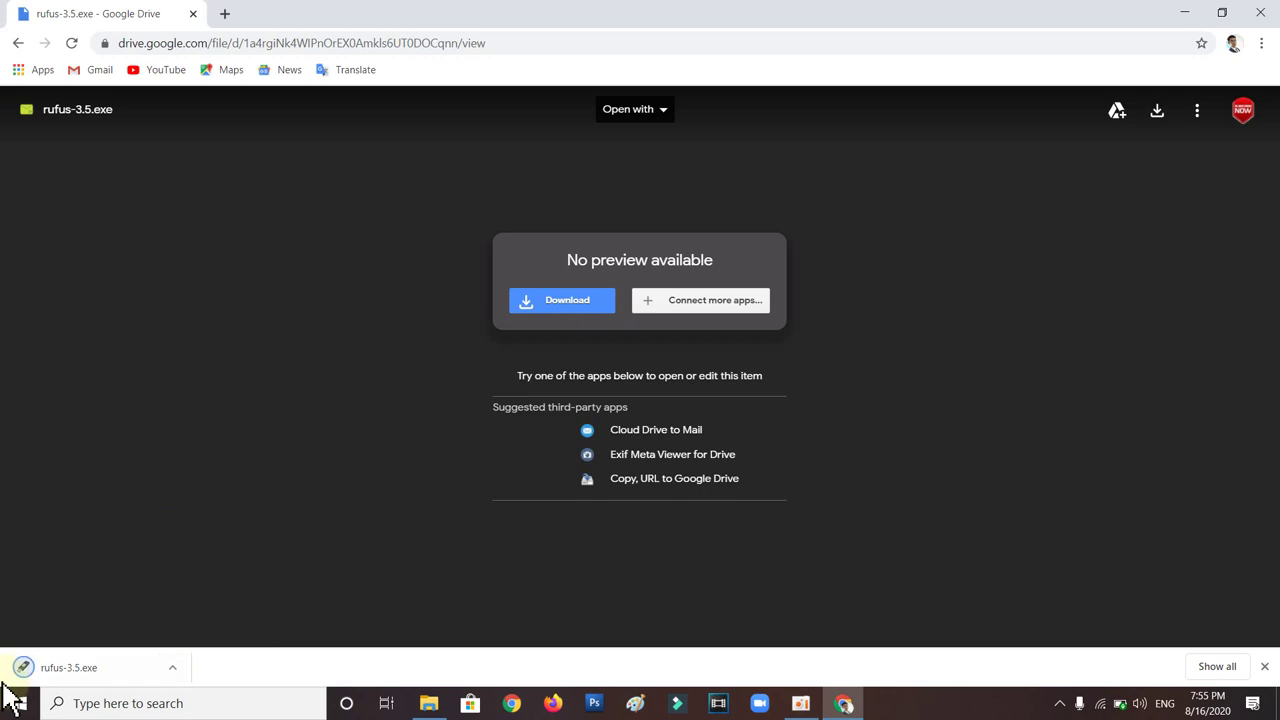
- Launch the downloaded rufus-3.5.exe and close the browser and File Explorer windows
left_click(172, 670)
left_click(209, 560)
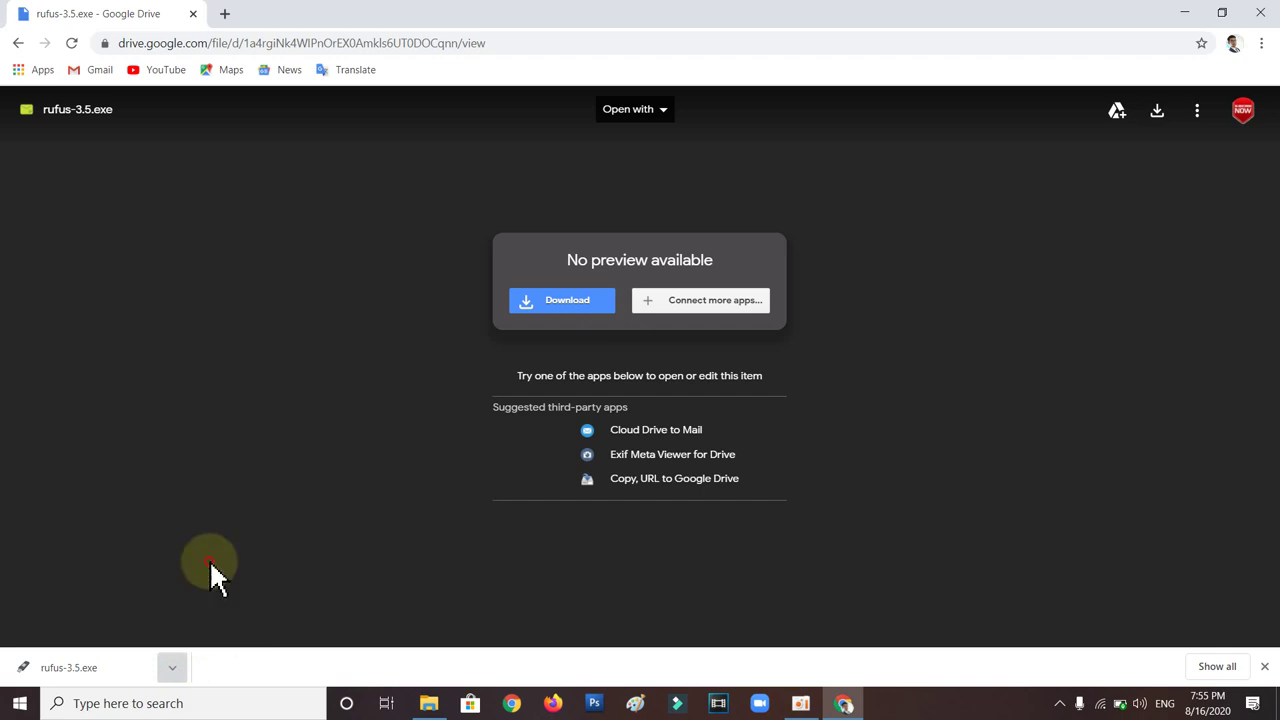
left_click(1260, 13)
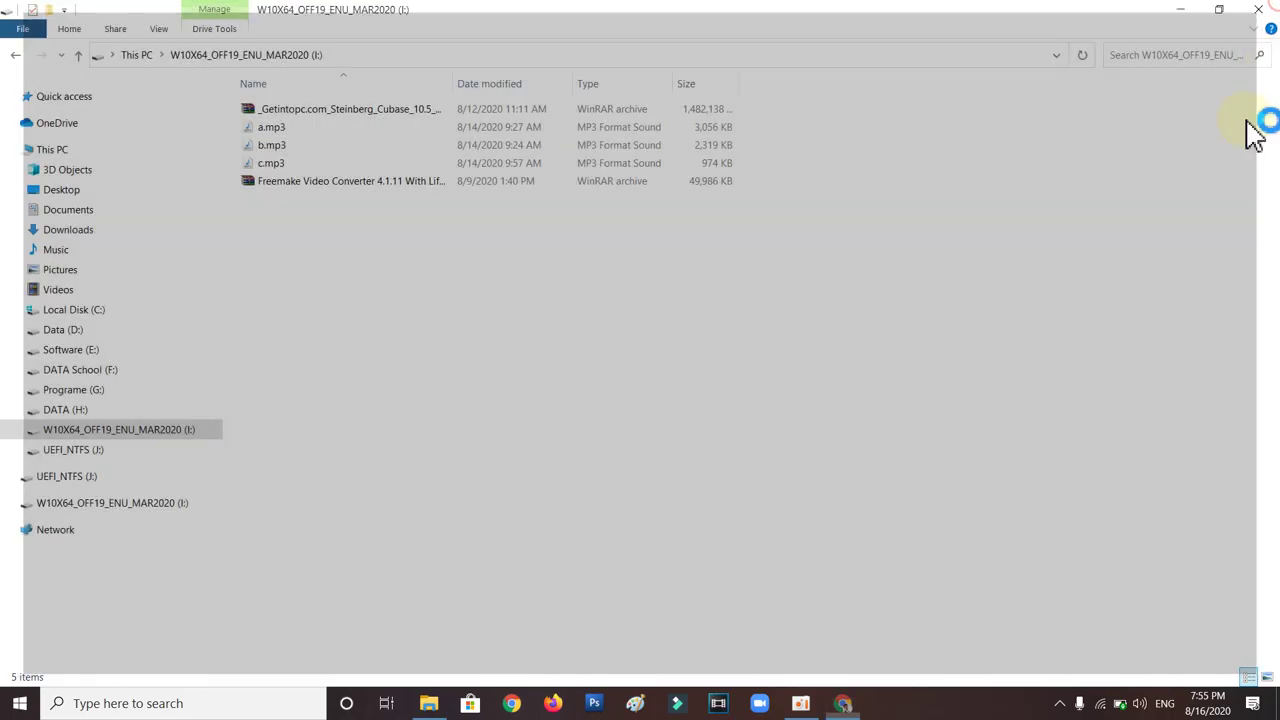
left_click(1260, 13)
right_click(591, 184)
left_click(652, 226)
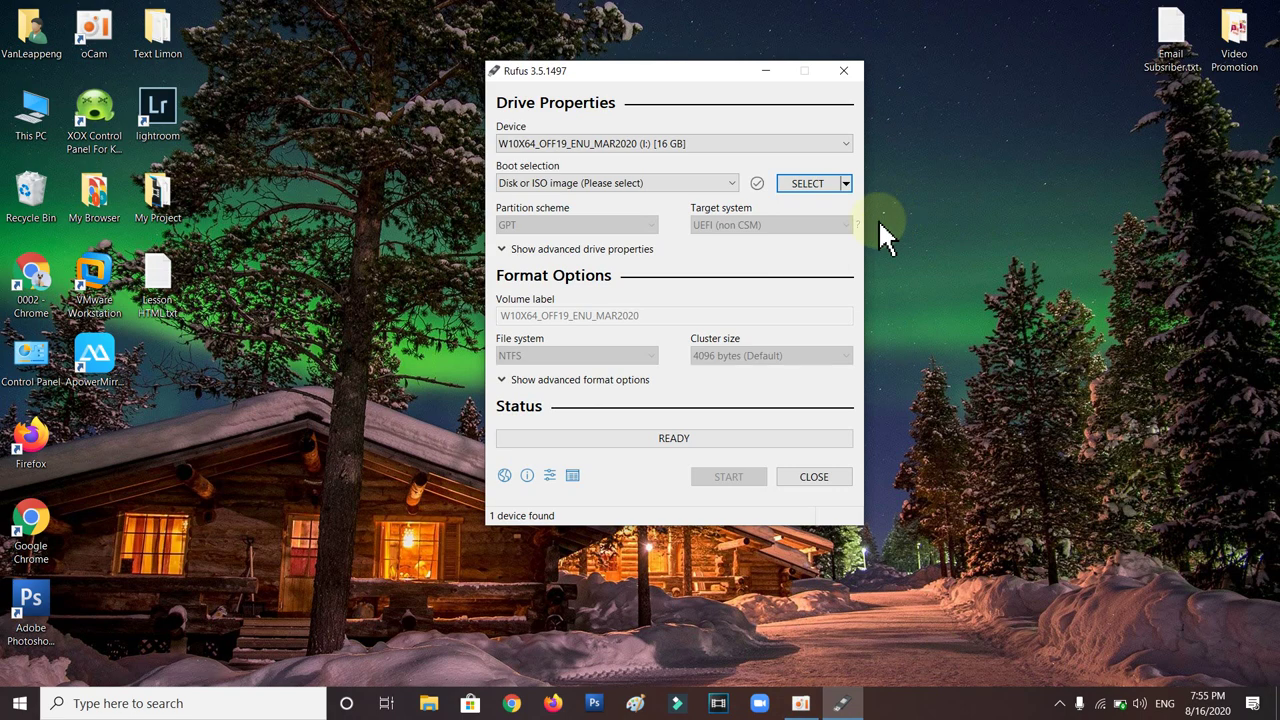
- Reposition the Rufus window on the desktop and dismiss the update offer without downloading the newer version
left_click_drag(598, 71, 539, 62)
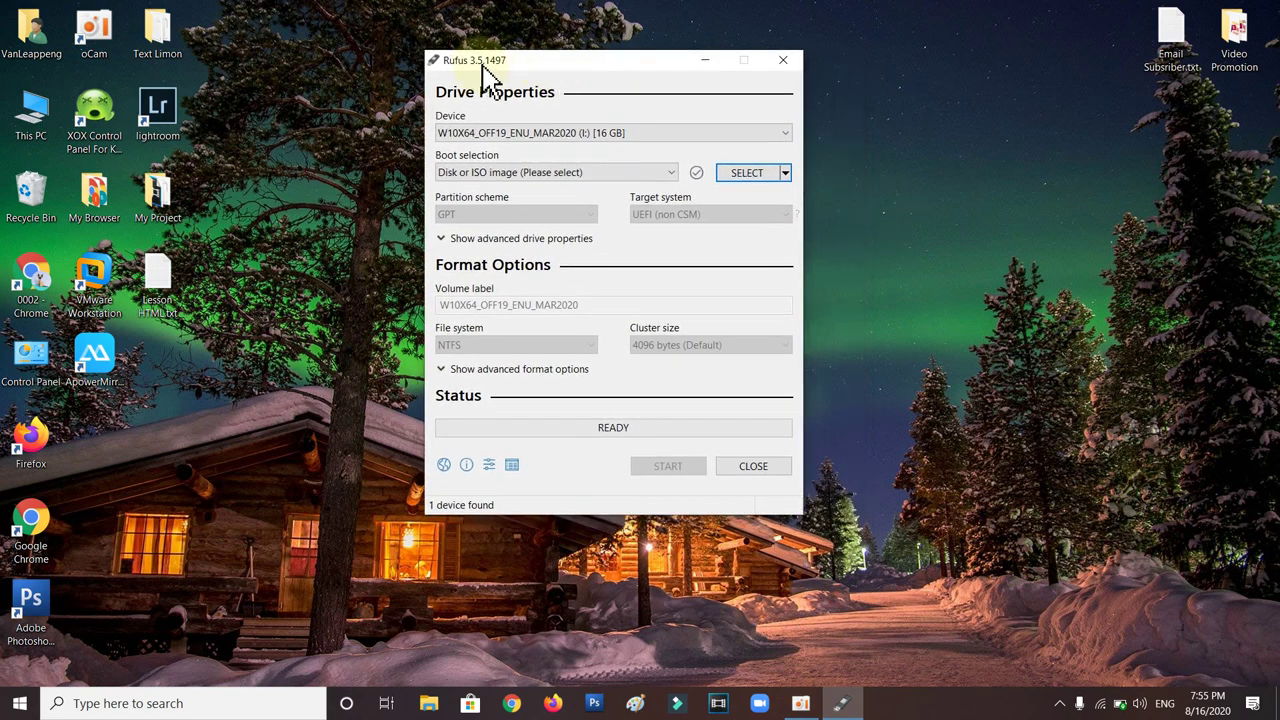
left_click(874, 412)
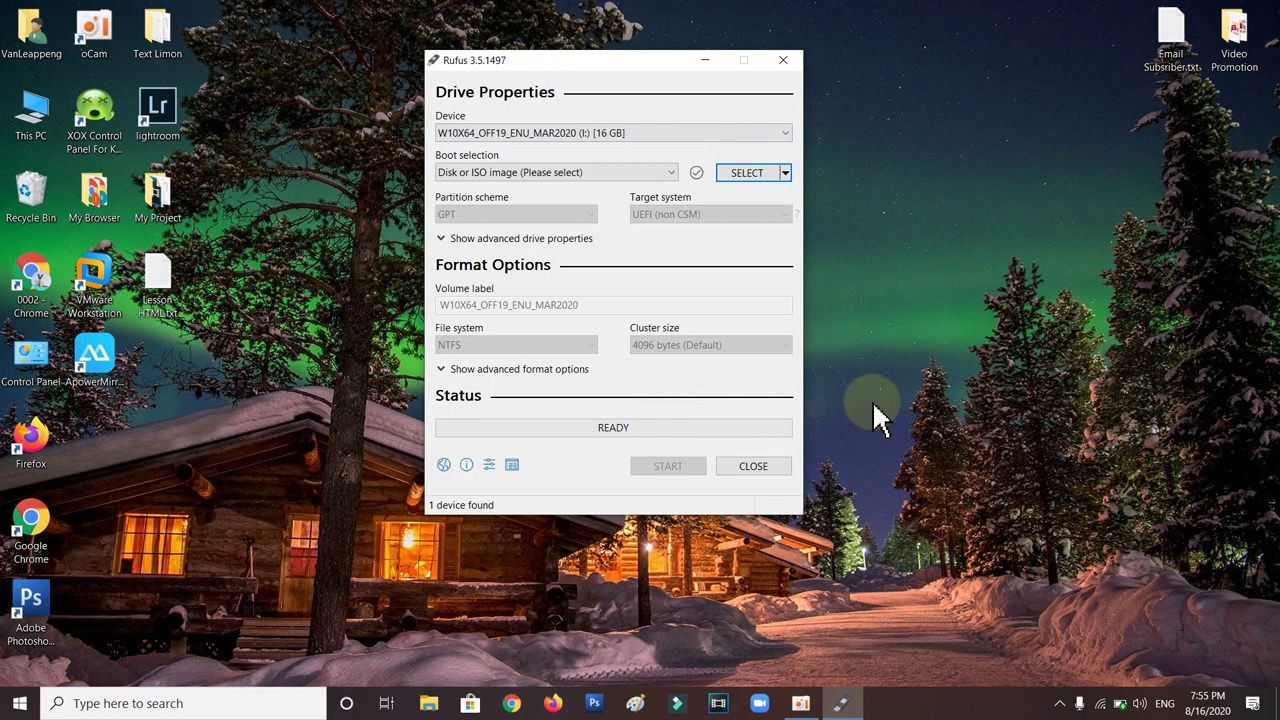
left_click_drag(627, 66, 633, 112)
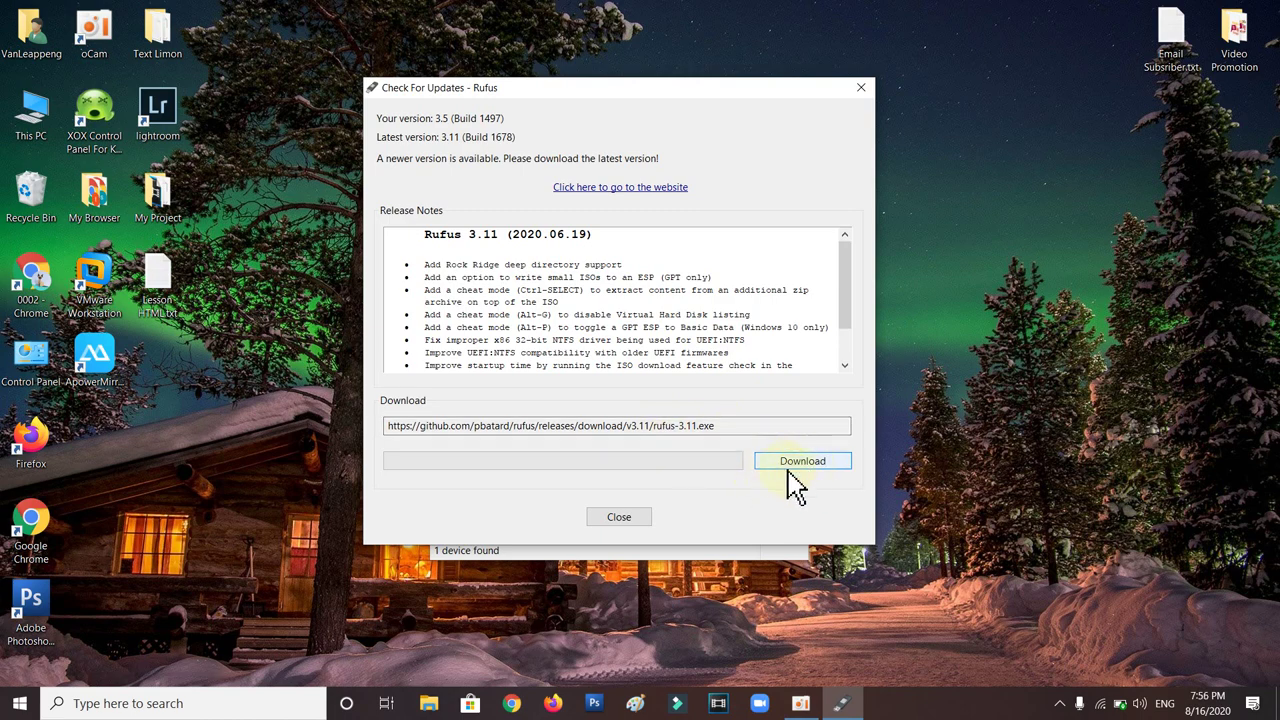
left_click(619, 517)
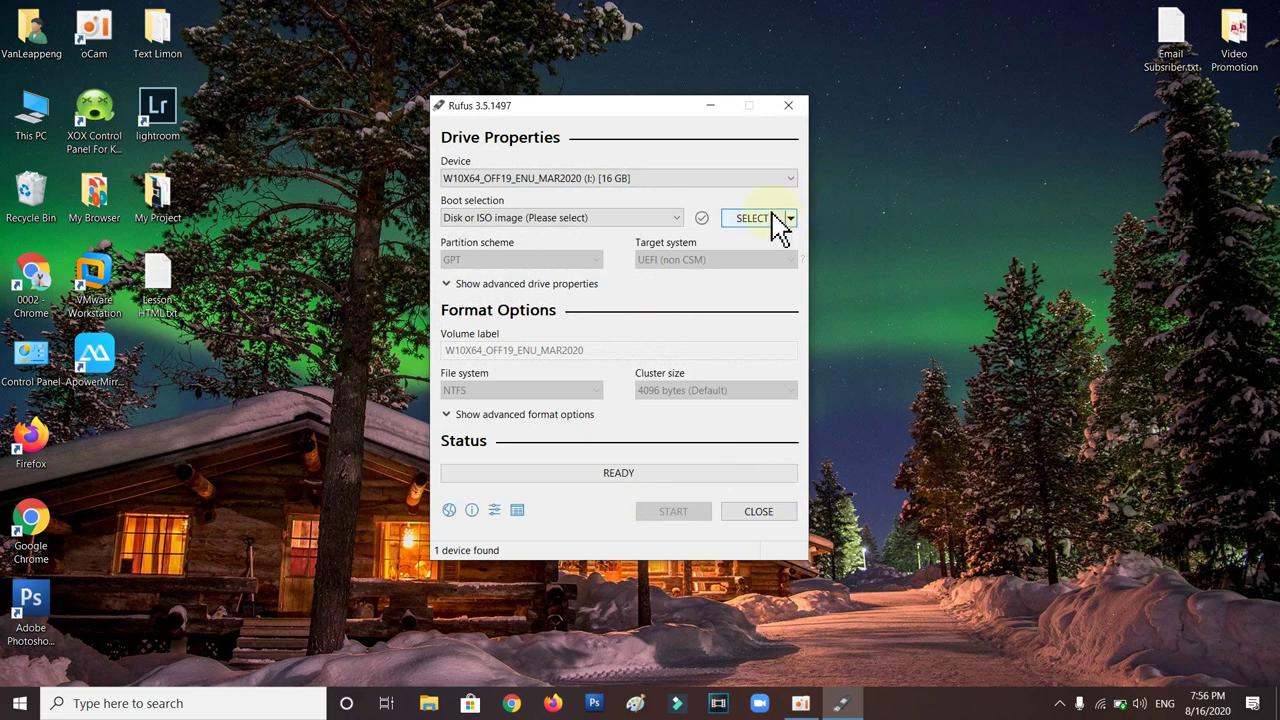
- Keep W10X64_OFF19_ENU_MAR2020 (I:) as the device and load _Getintopc.com_W10X64.OFF19.ENU.MAR2020.ISO from Programe (G:) as the boot image
left_click(568, 180)
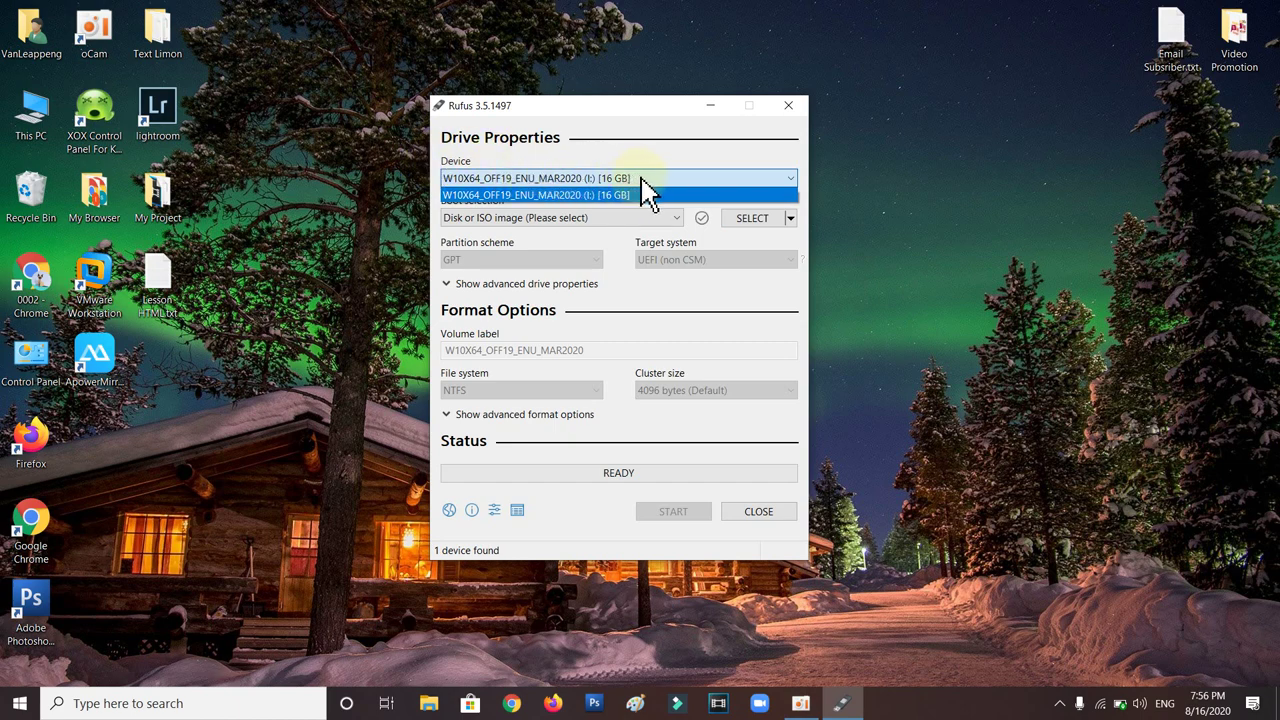
left_click(577, 179)
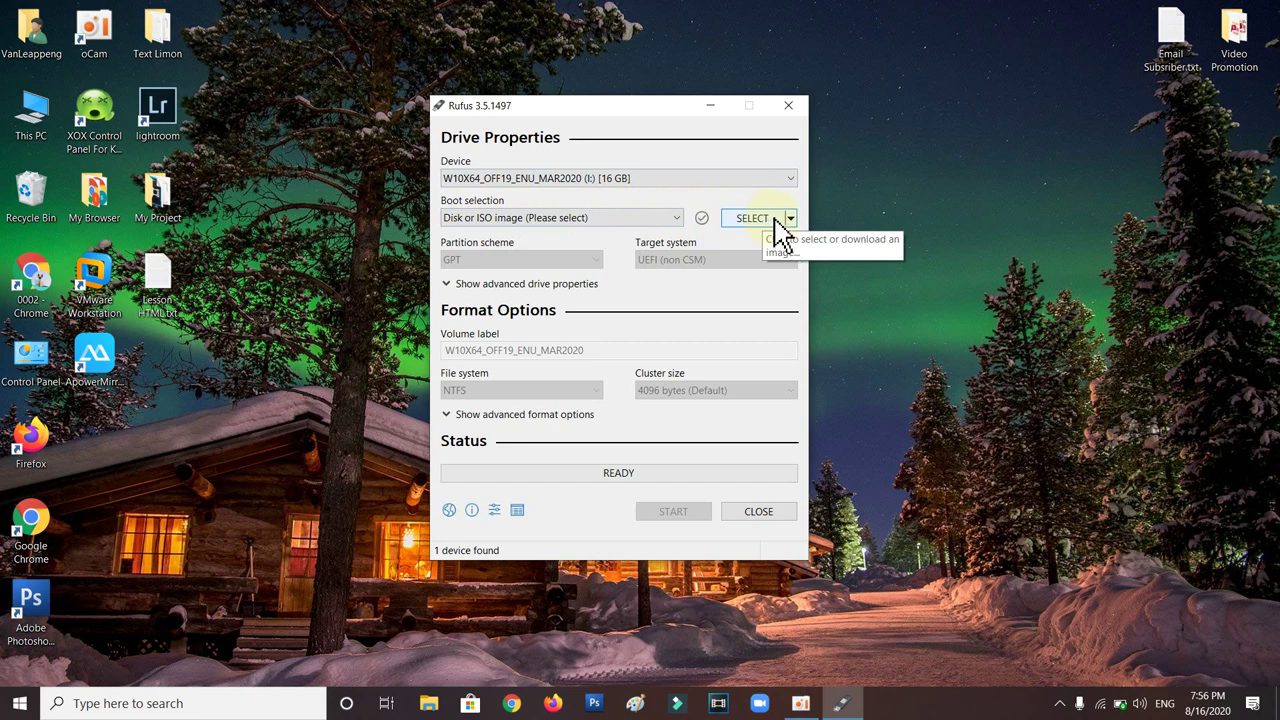
left_click(766, 228)
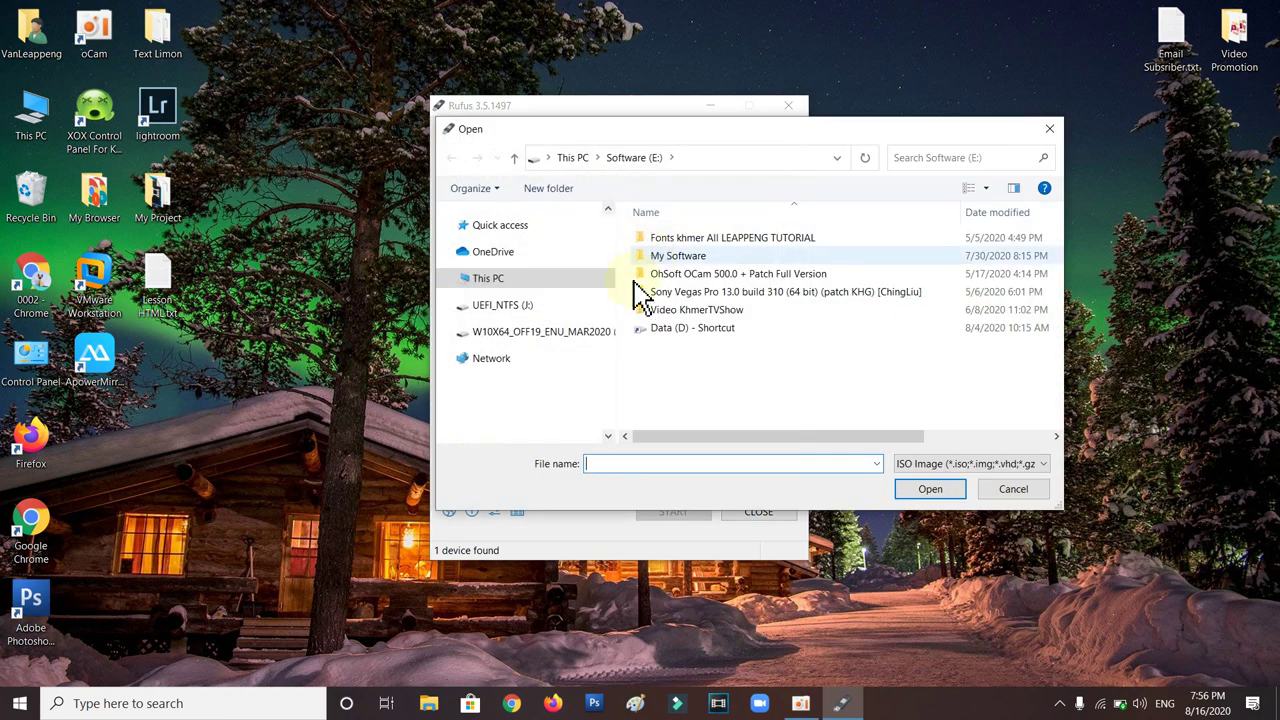
left_click(508, 420)
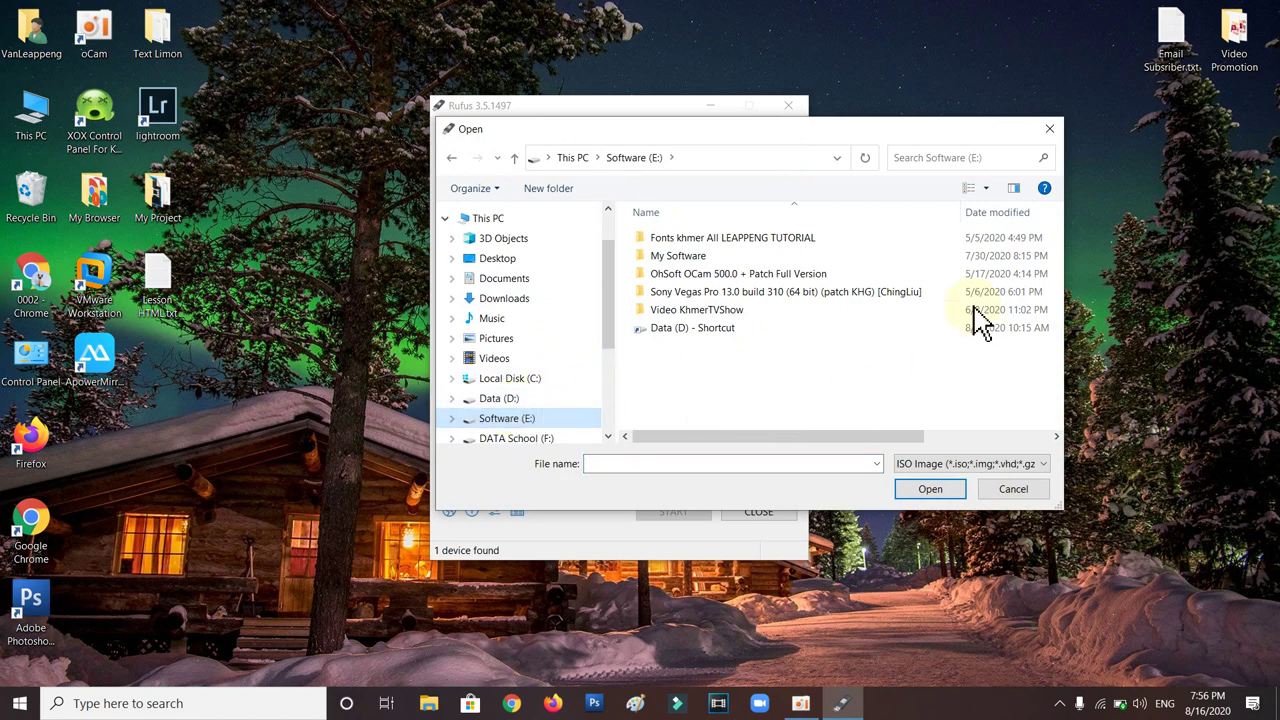
left_click(539, 400)
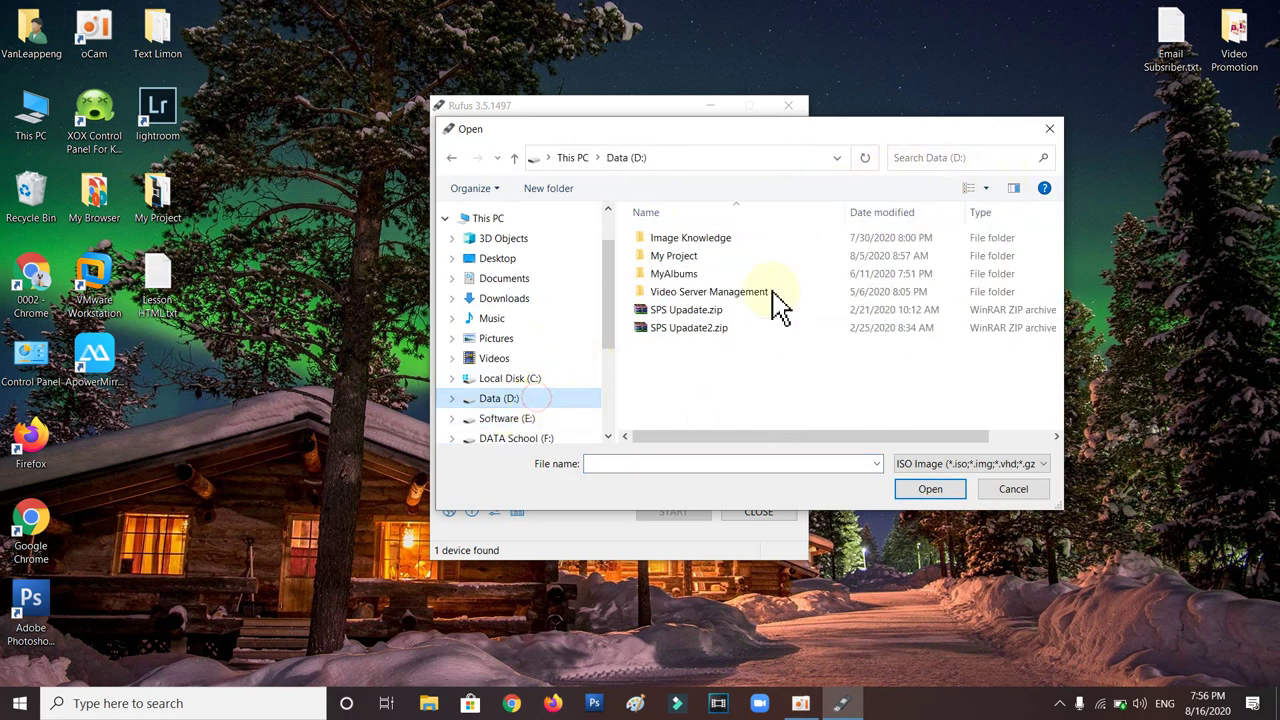
scroll(571, 420, "down", 1)
left_click(505, 412)
scroll(809, 363, "down", 2)
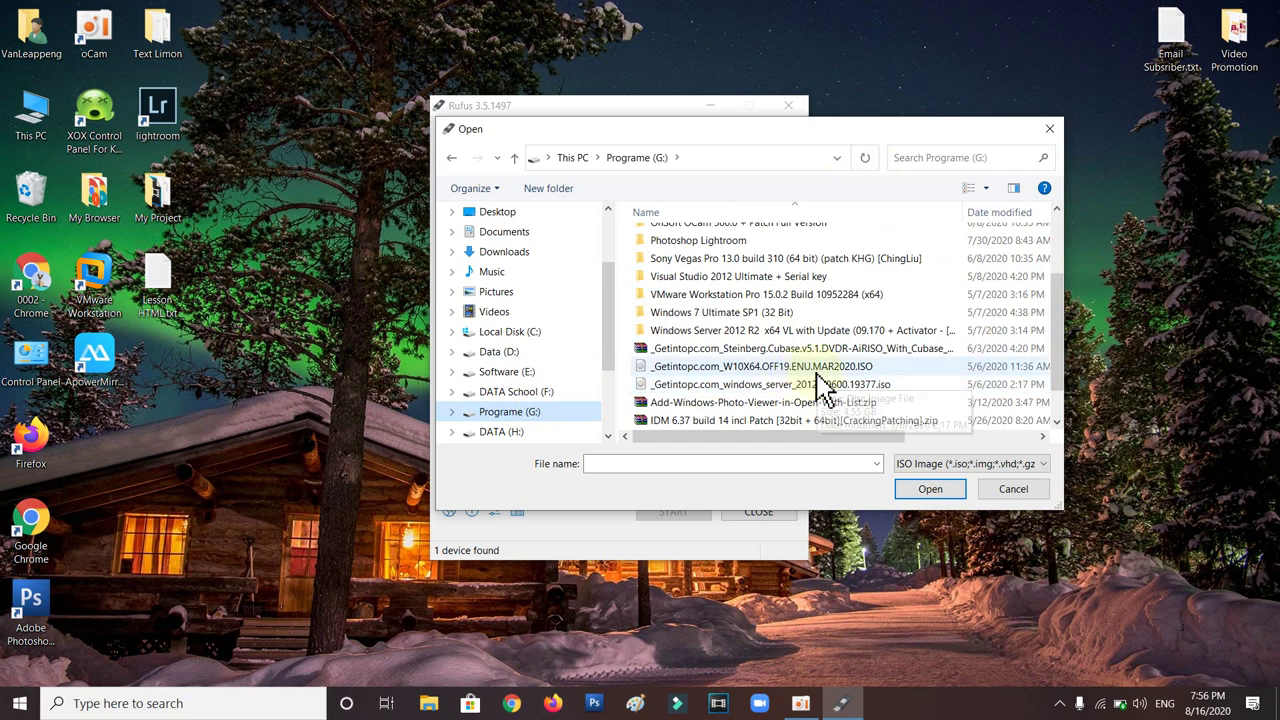
left_click(808, 368)
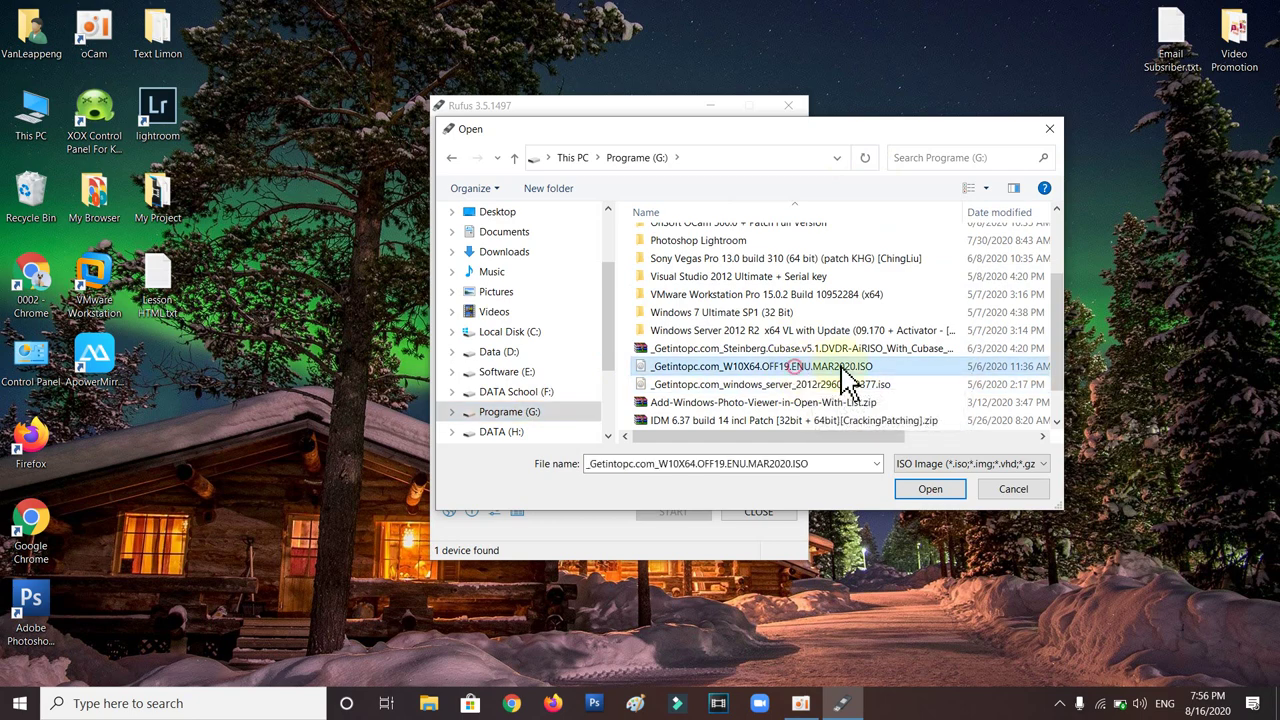
left_click(925, 490)
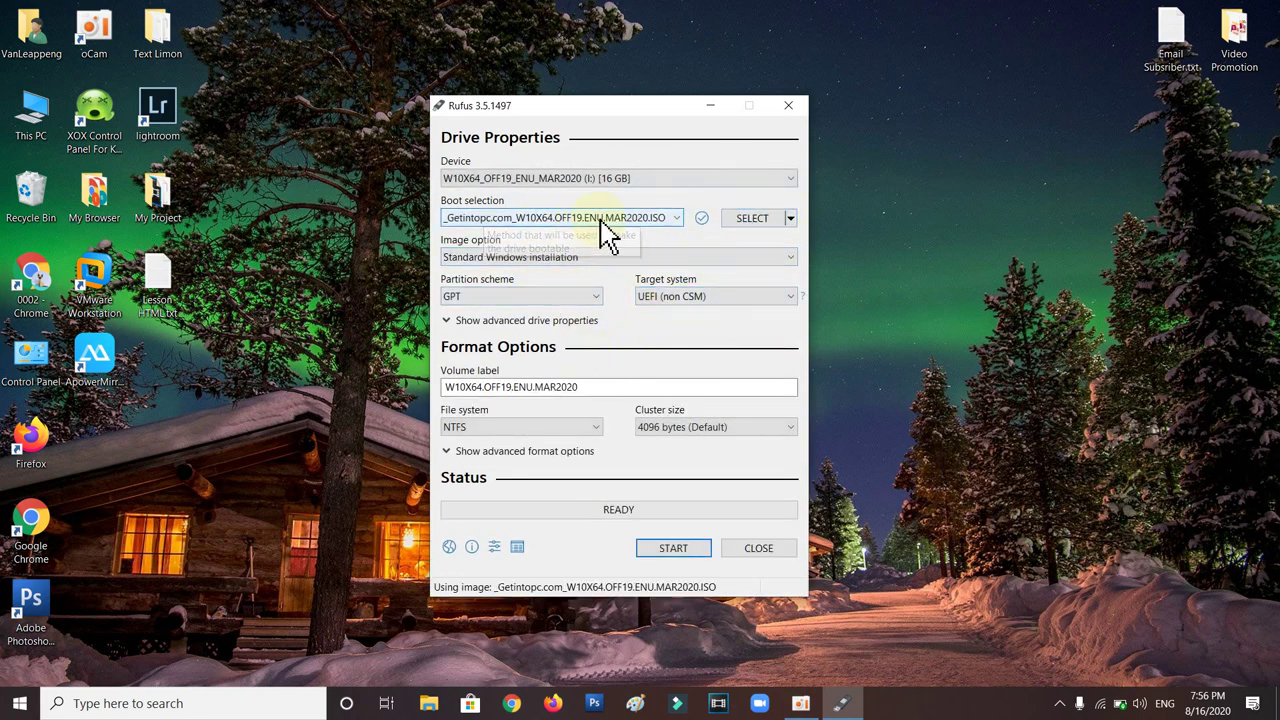
- Check the boot selection options, switch the partition scheme to MBR and set it back to GPT
left_click(676, 236)
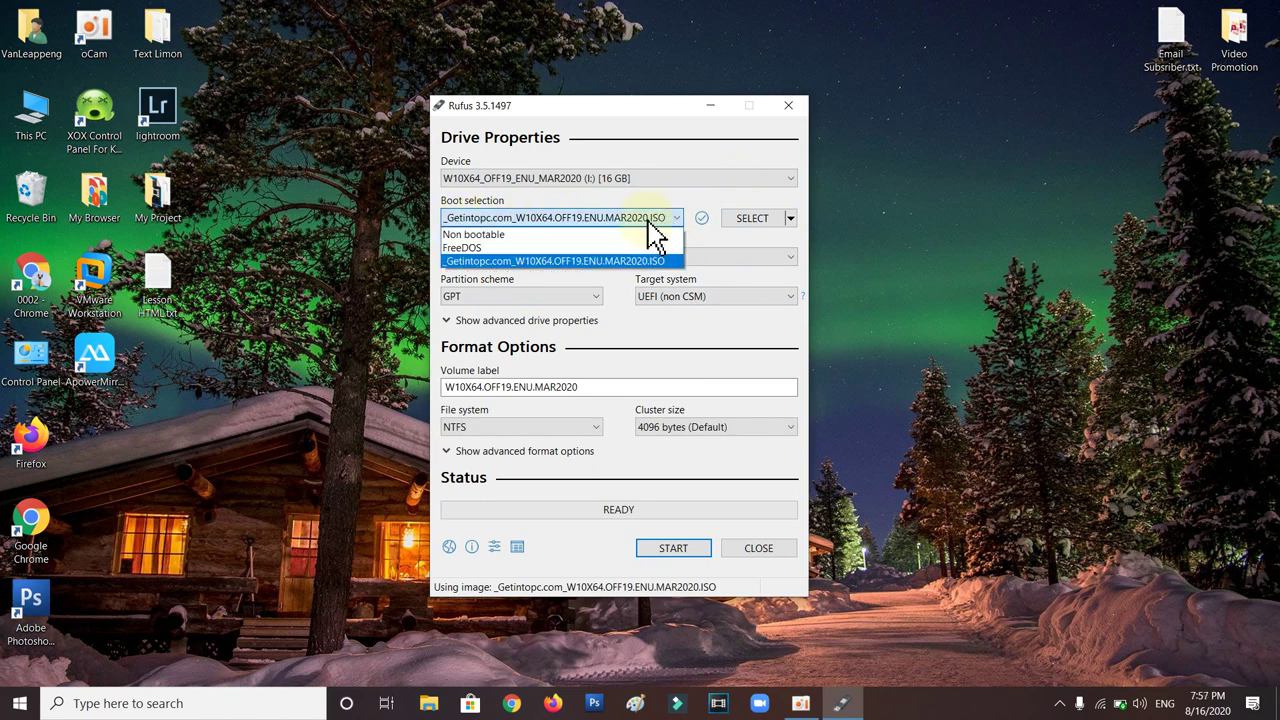
left_click(726, 216)
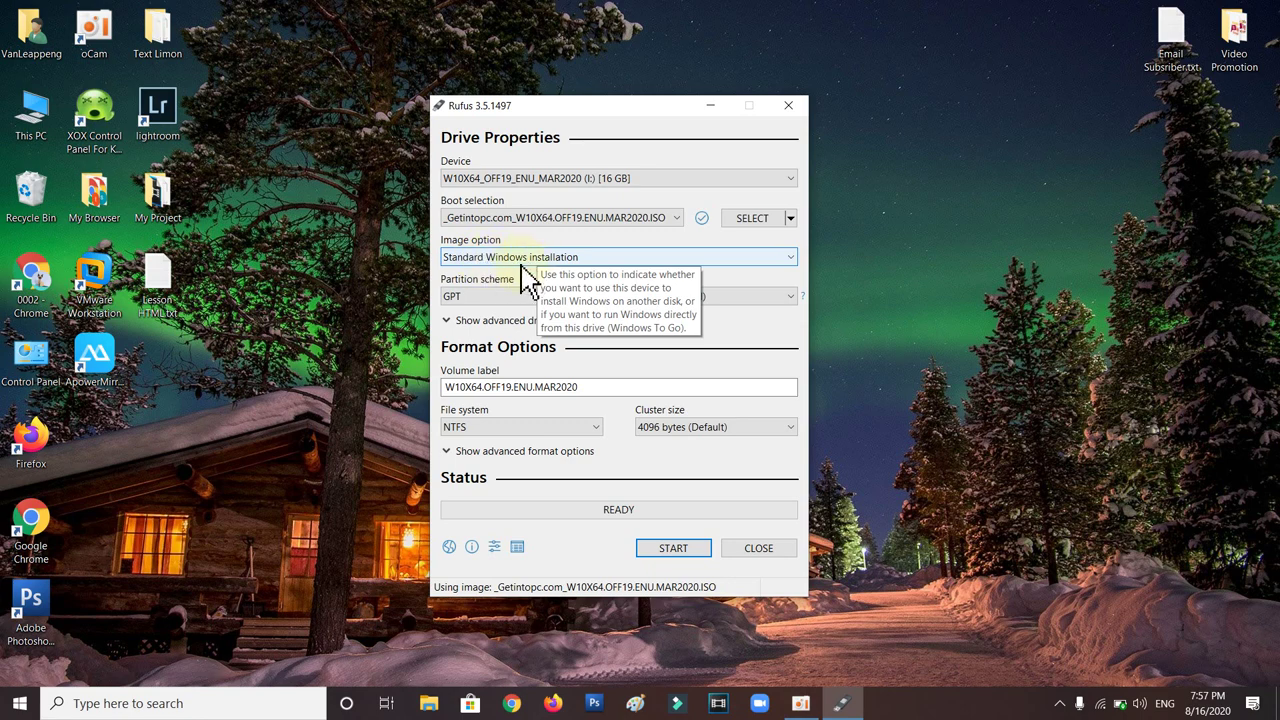
left_click(503, 297)
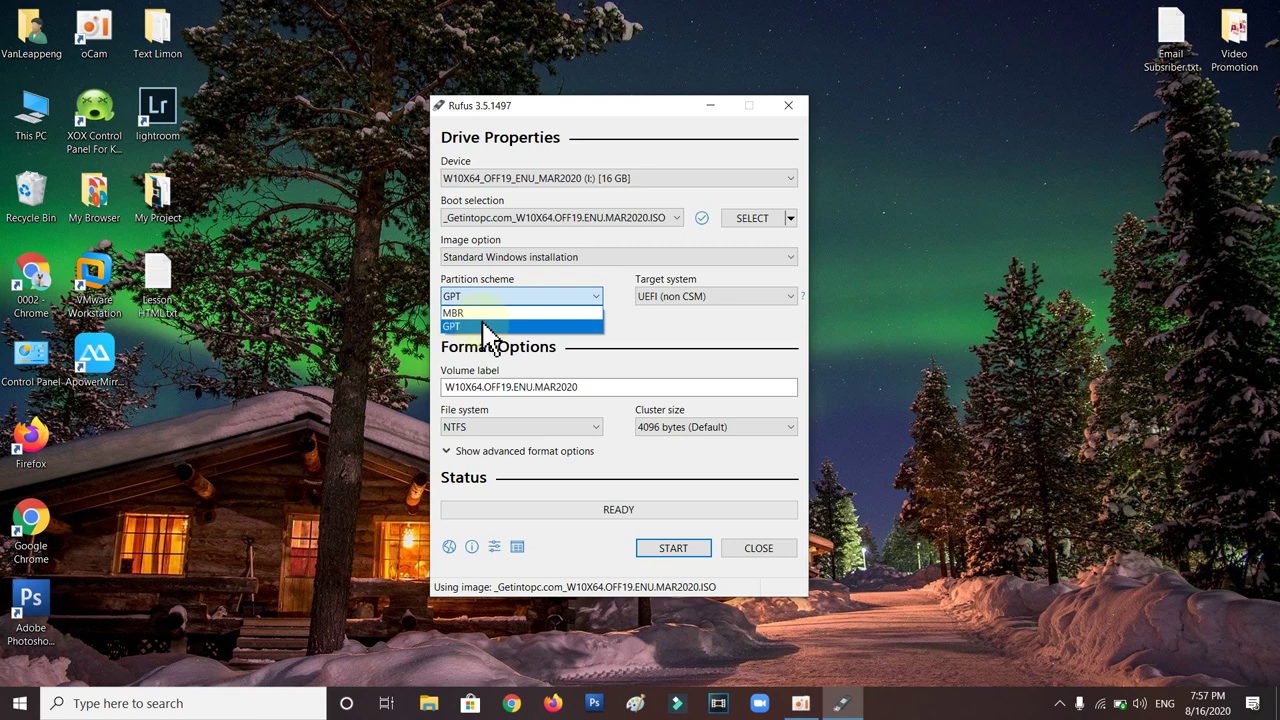
left_click(465, 314)
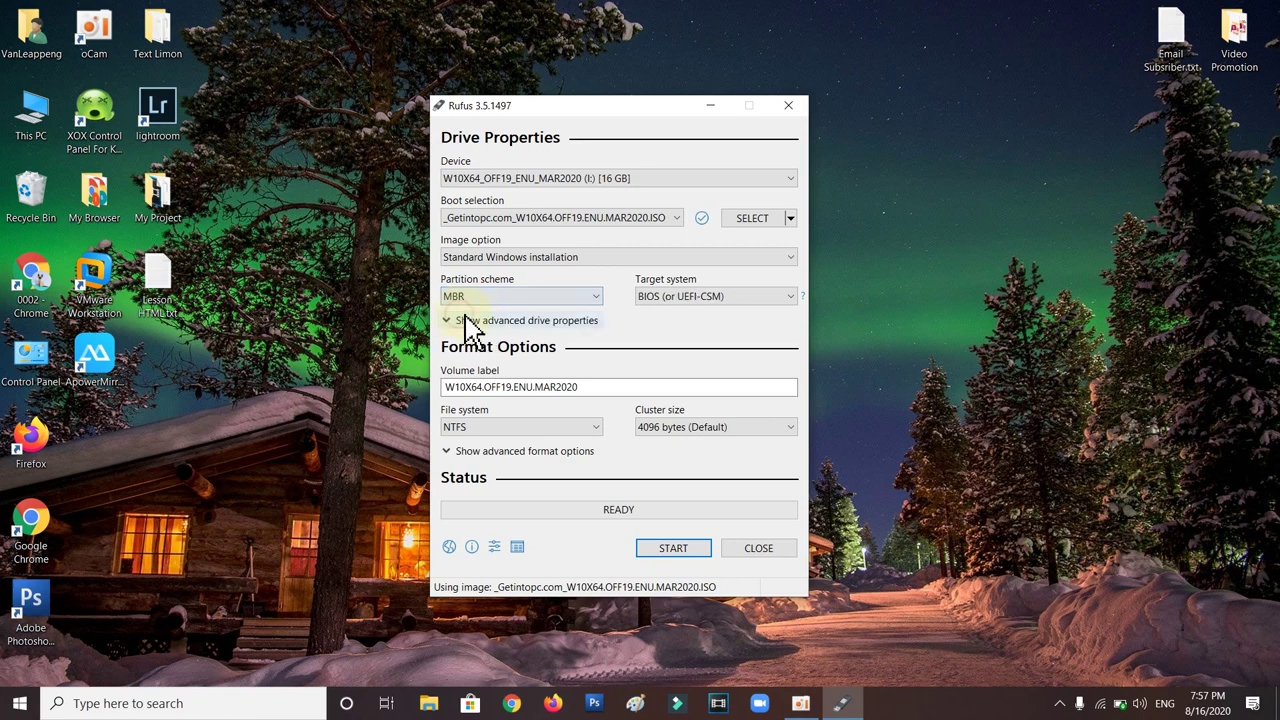
left_click(520, 298)
left_click(495, 323)
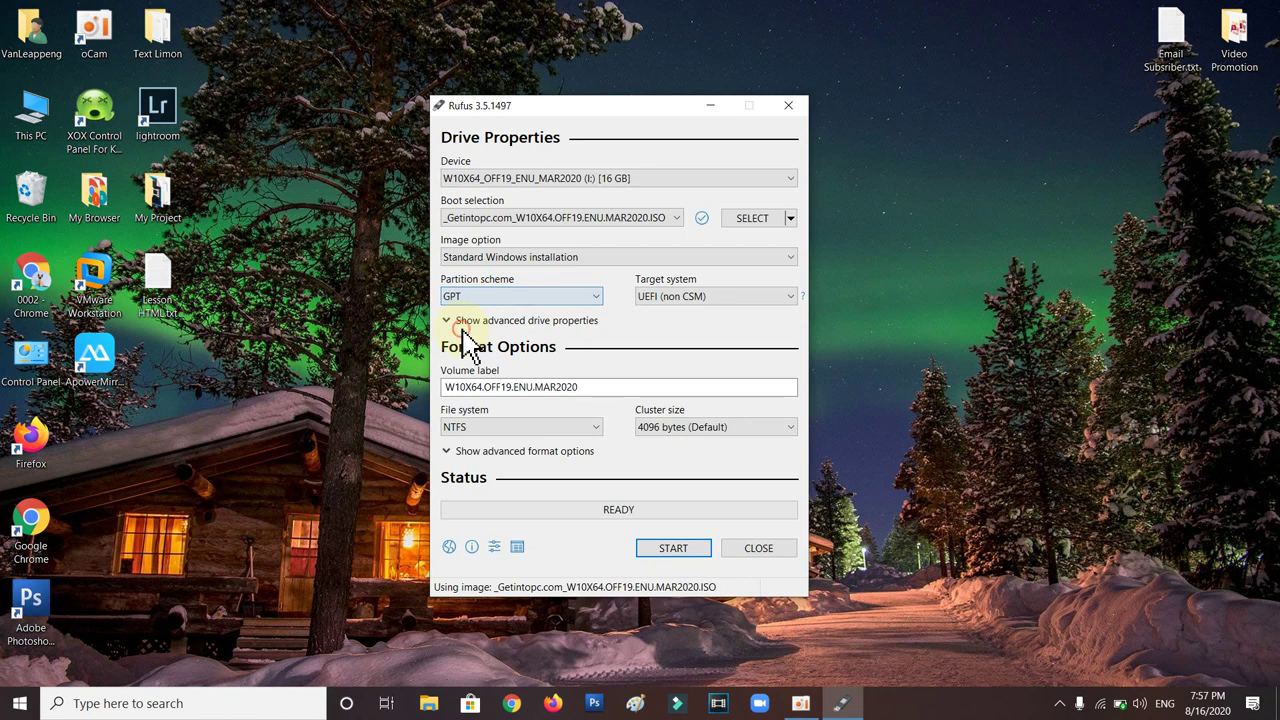
left_click(527, 298)
left_click(460, 326)
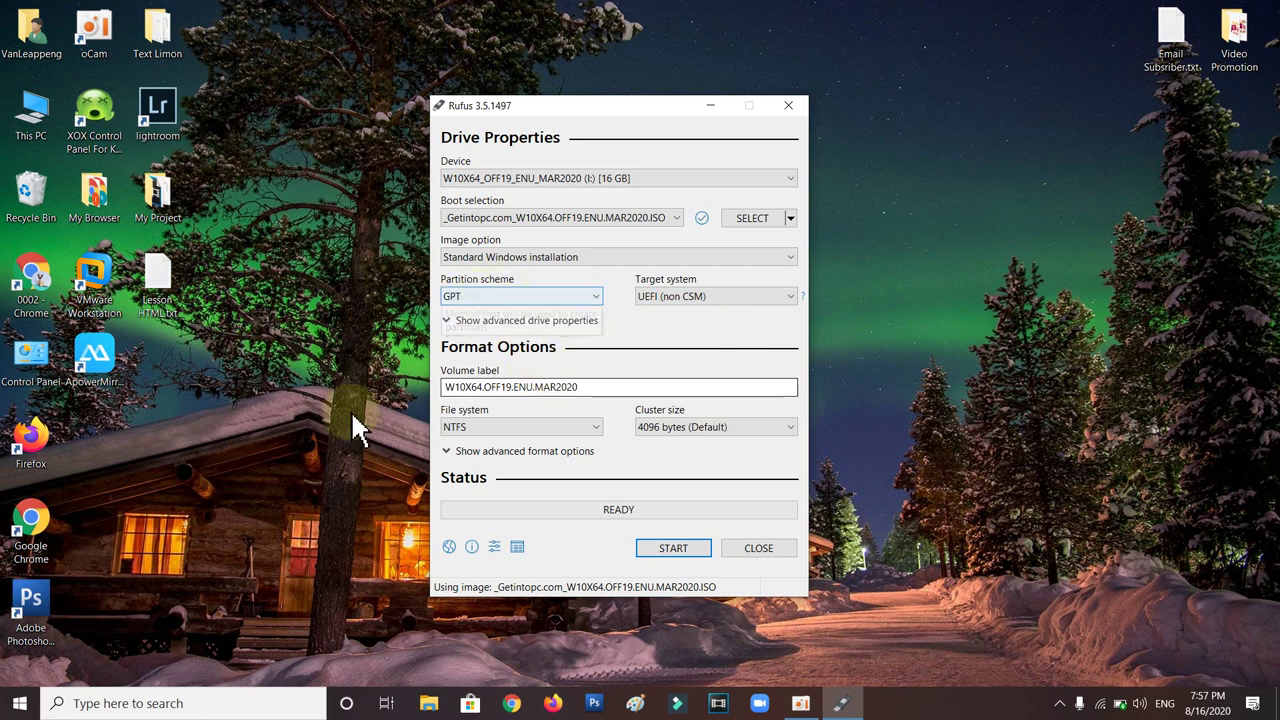
right_click(292, 284)
left_click(316, 330)
right_click(337, 252)
left_click(355, 297)
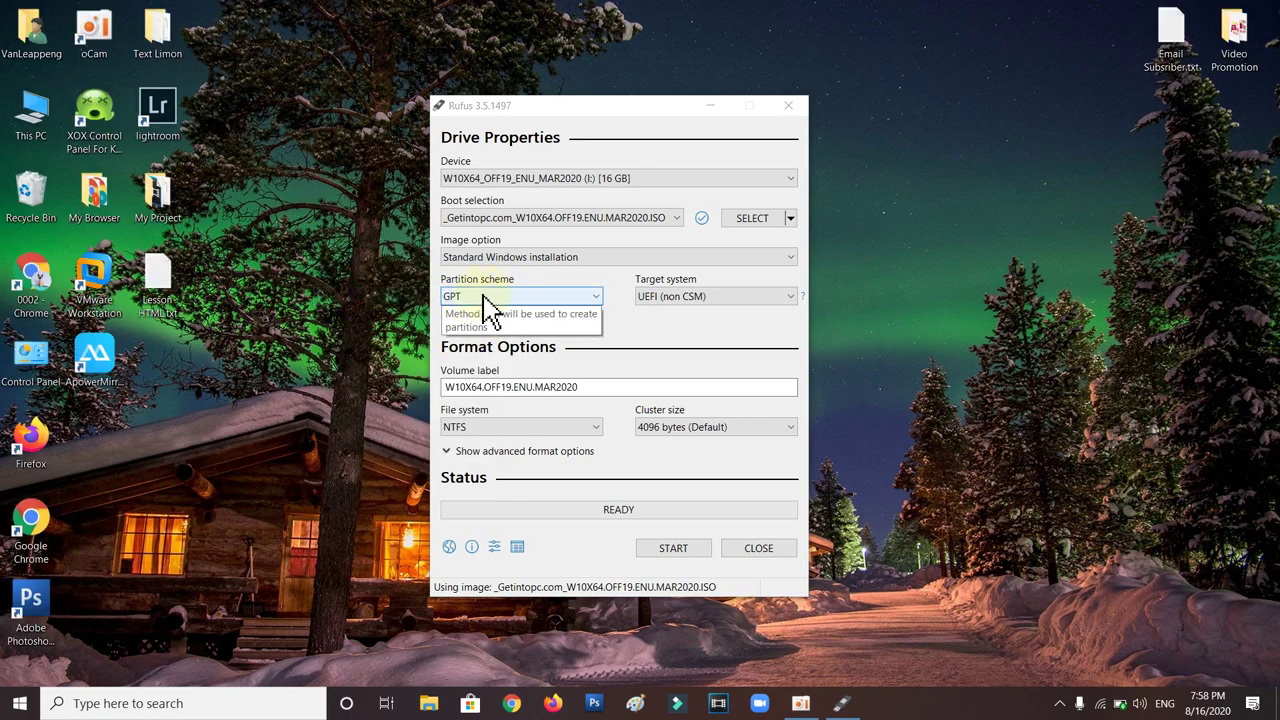
left_click(620, 325)
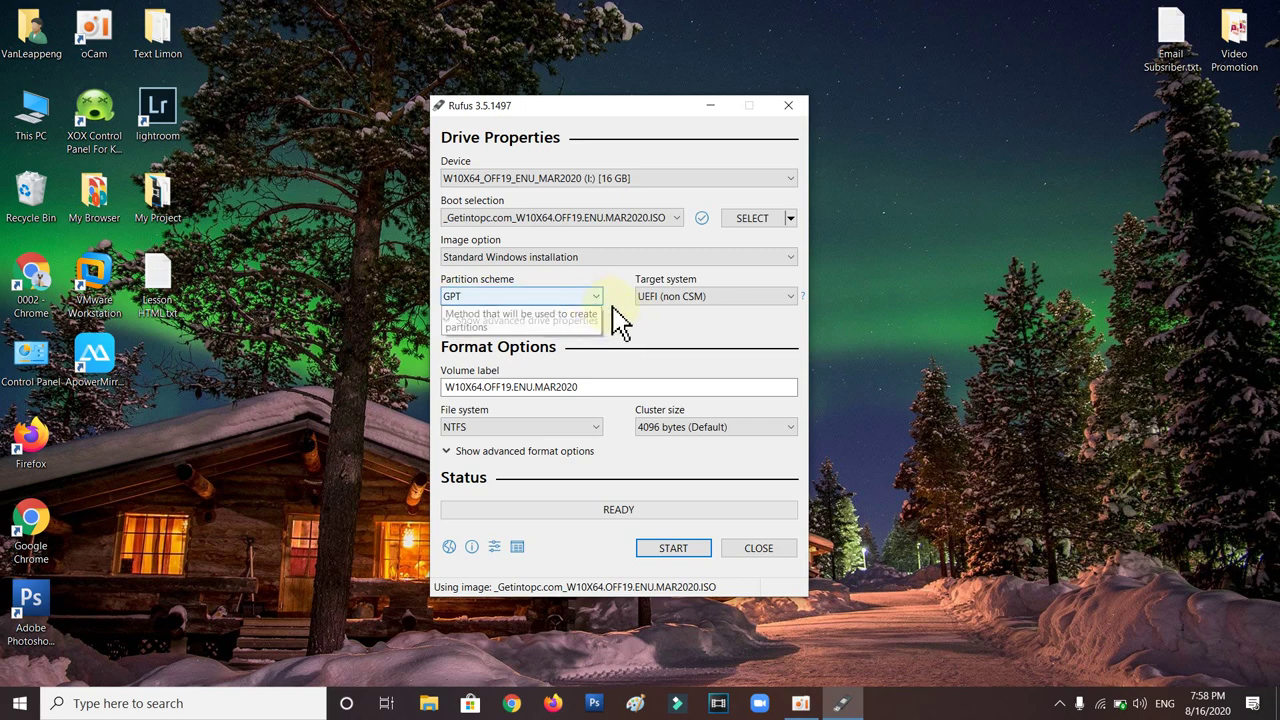
- Change the volume label to Win10 and keep NTFS as the file system
left_click(595, 388)
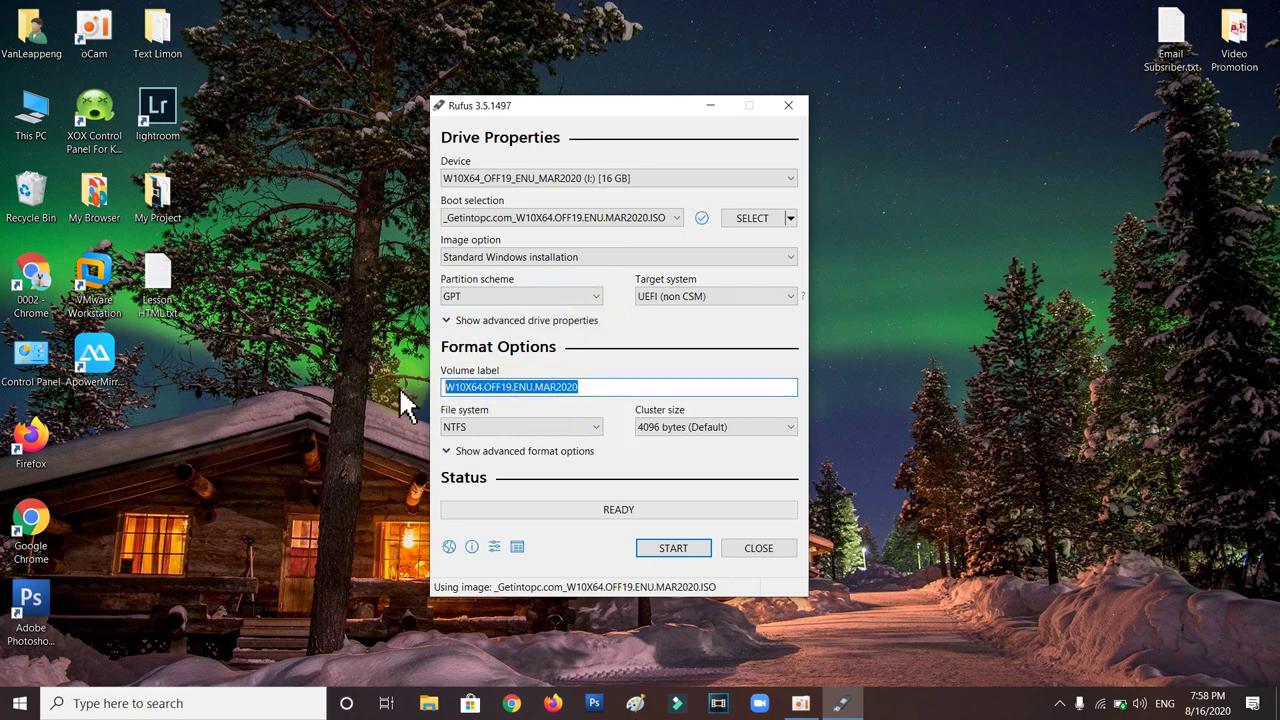
key("BackSpace")
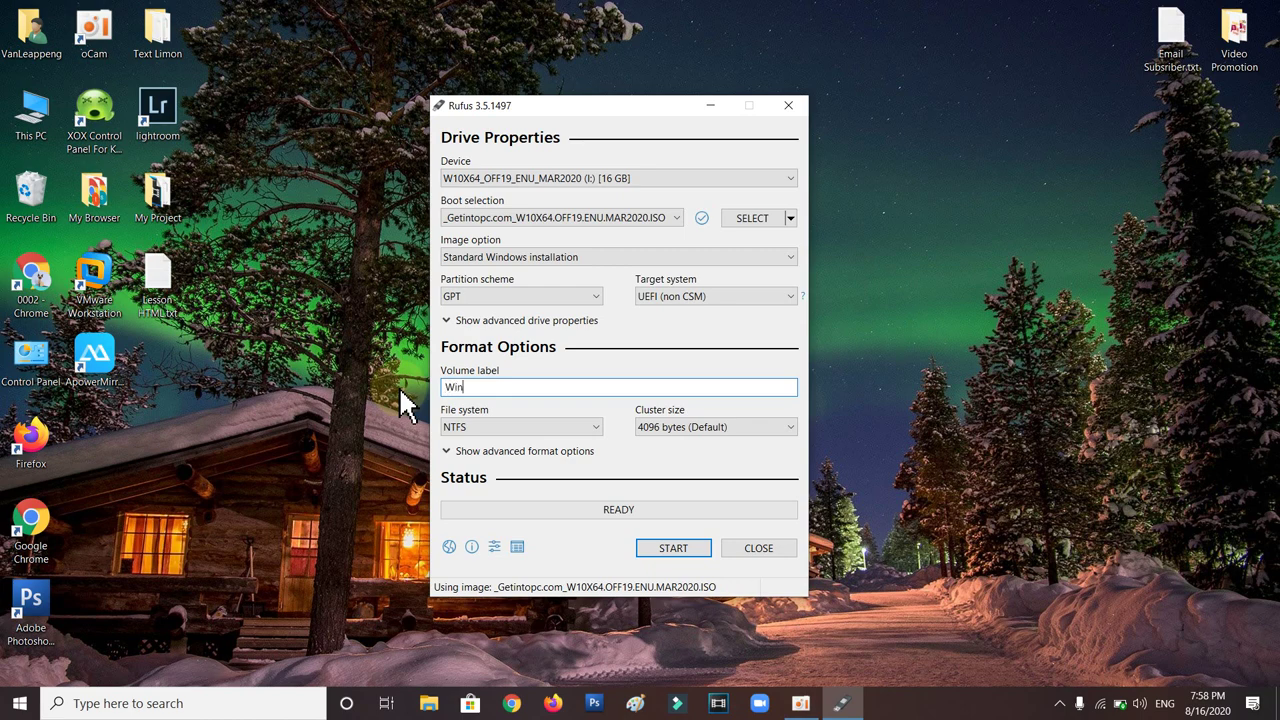
type("10")
left_click(543, 430)
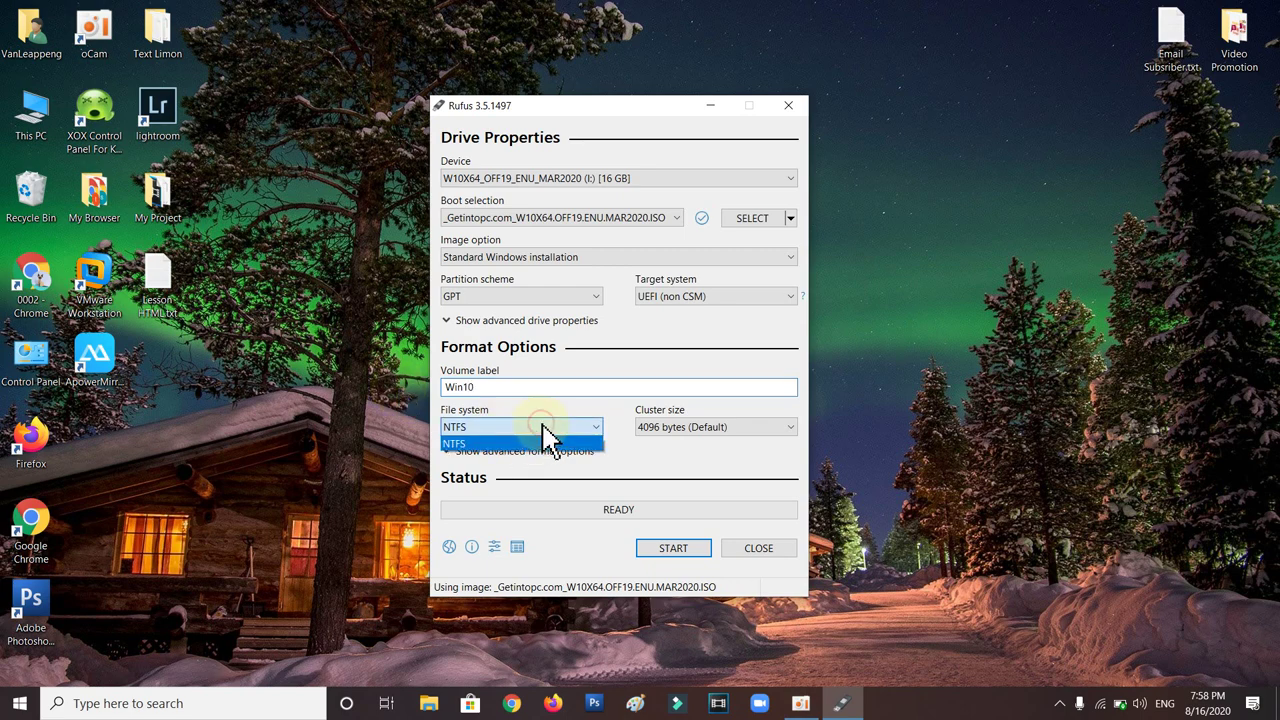
left_click(490, 443)
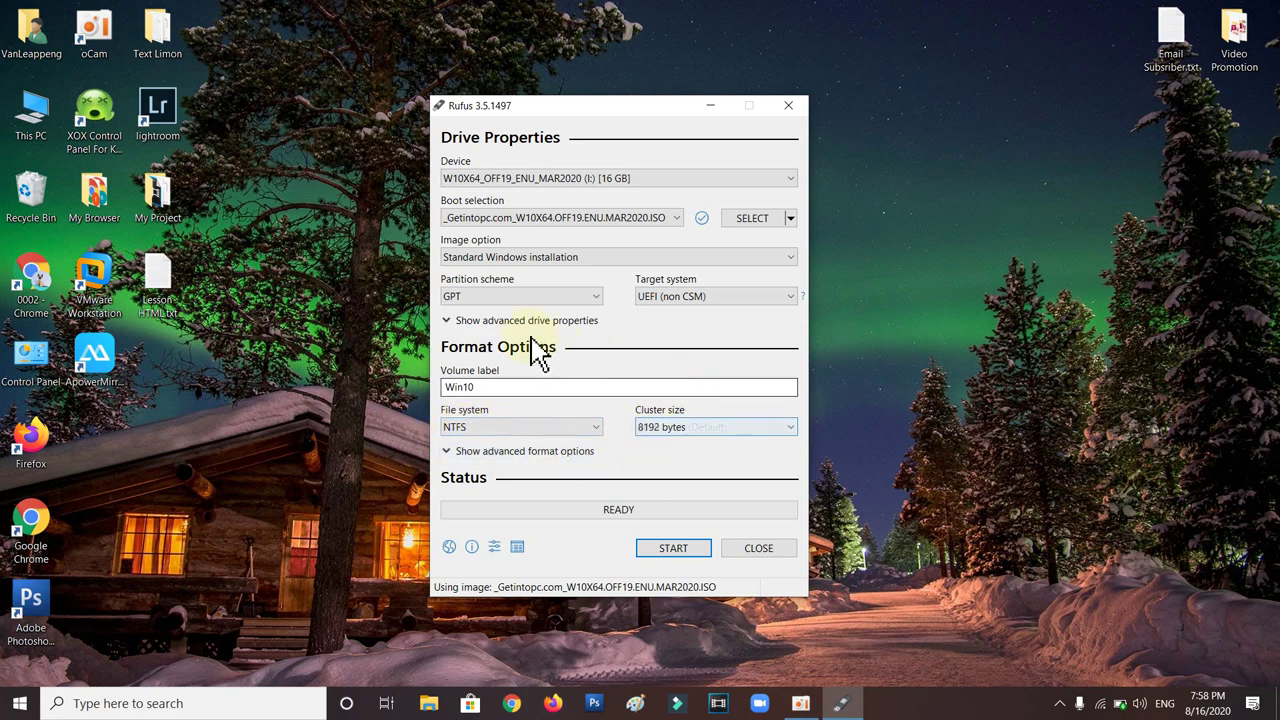
- Set the cluster size to 8192 bytes, and view the advanced format options without changing them
left_click(712, 427)
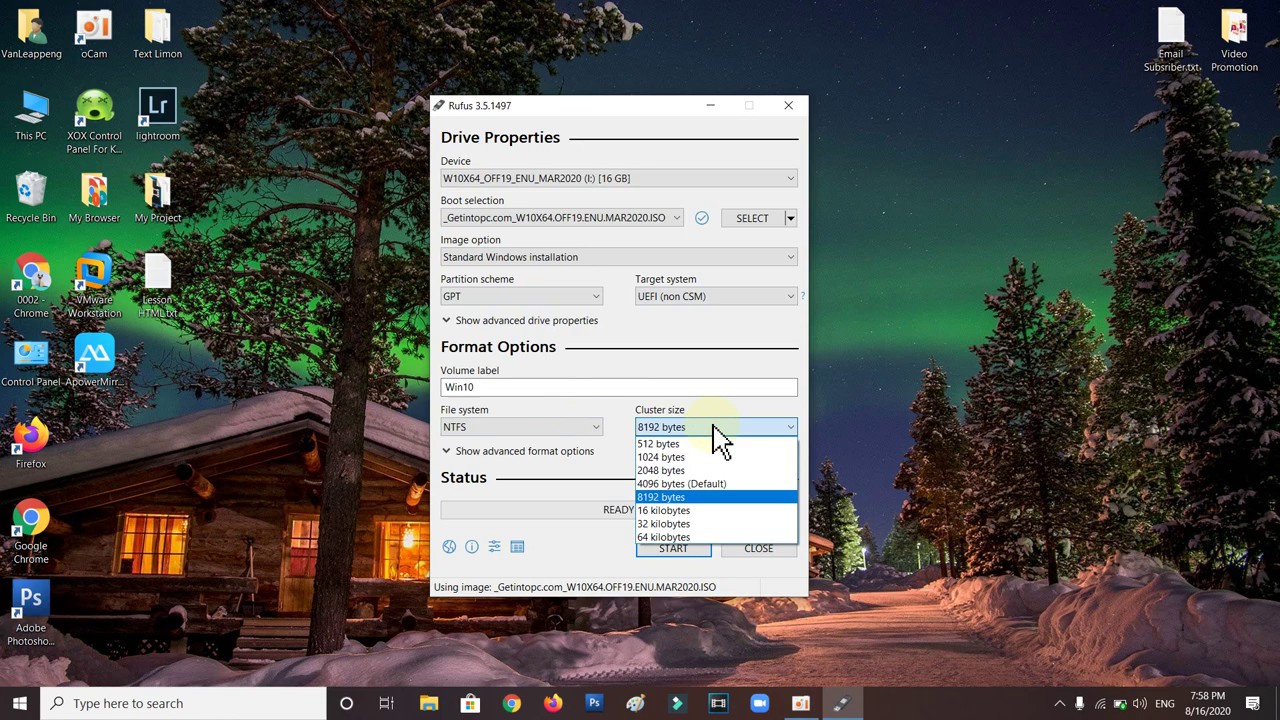
left_click(668, 493)
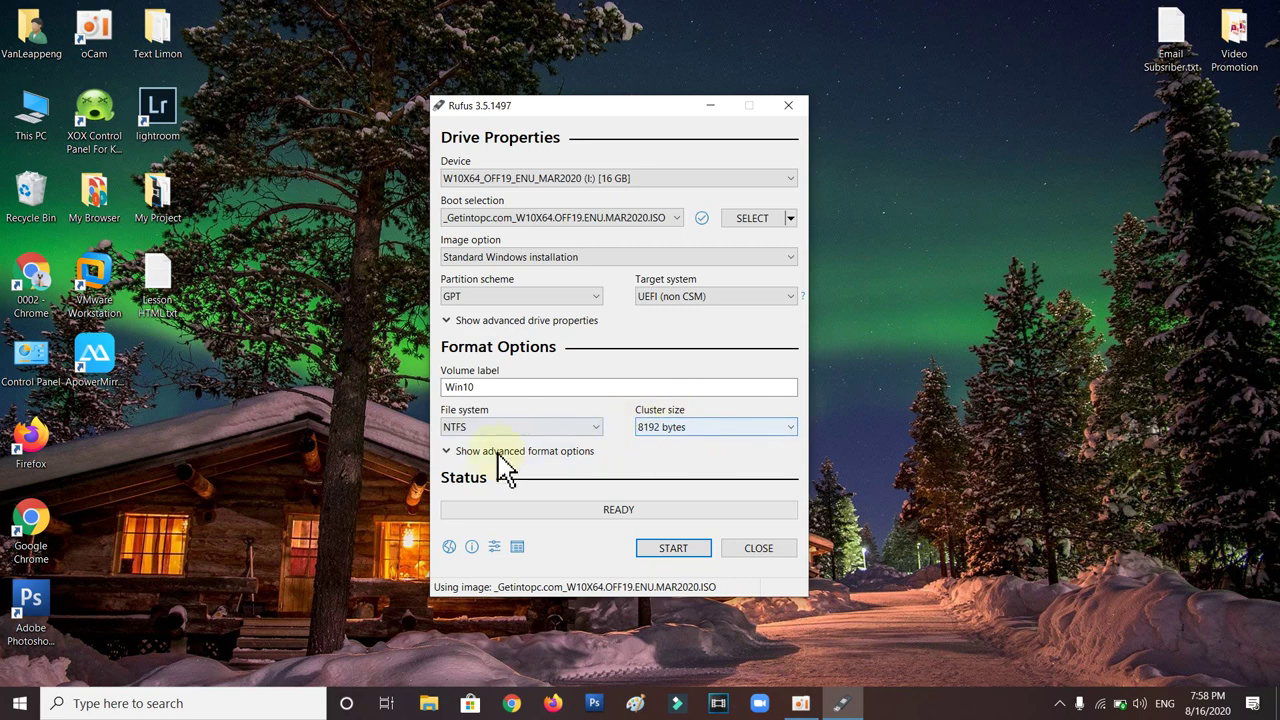
left_click(451, 451)
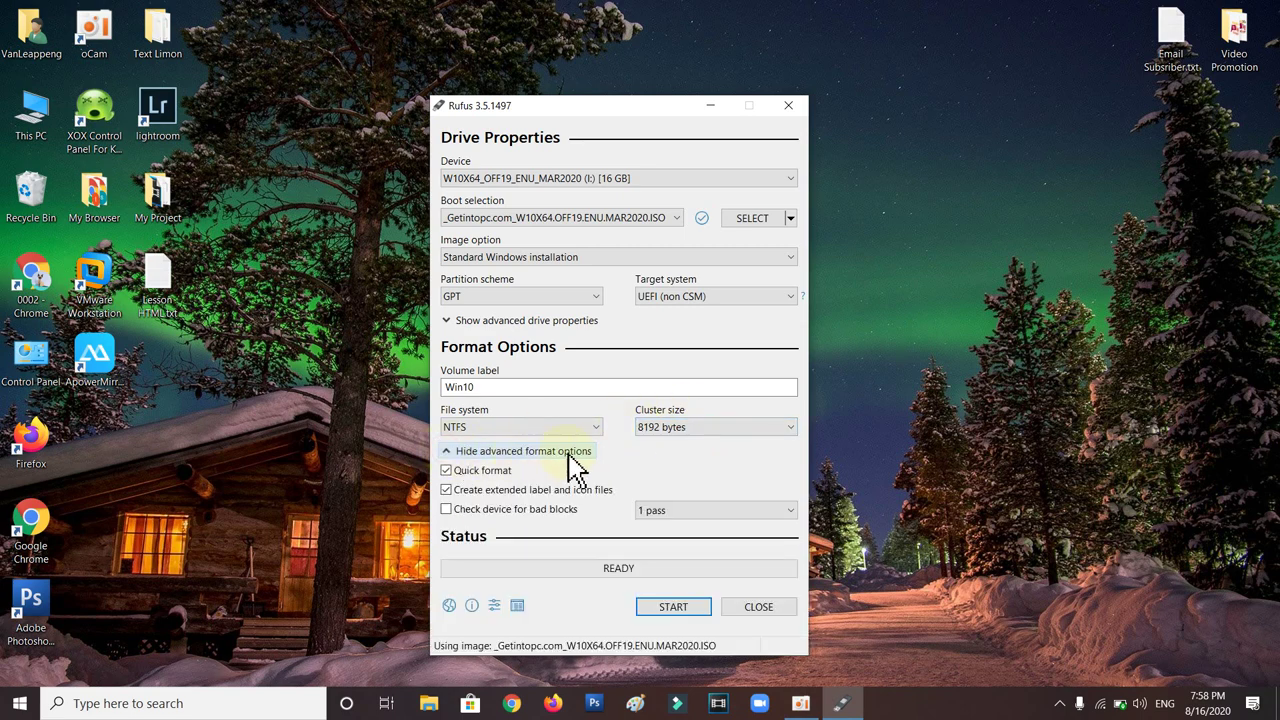
left_click(445, 452)
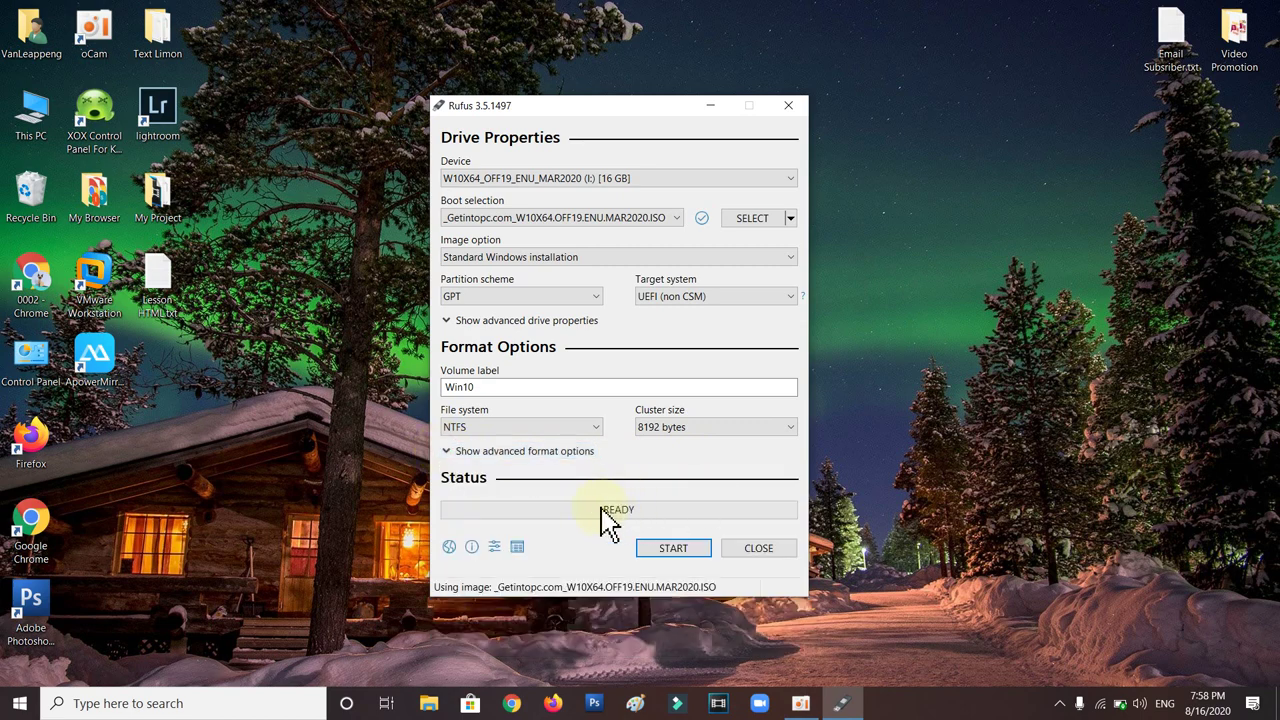
- Start writing the ISO to the USB drive and accept that all data on it will be destroyed
left_click(672, 551)
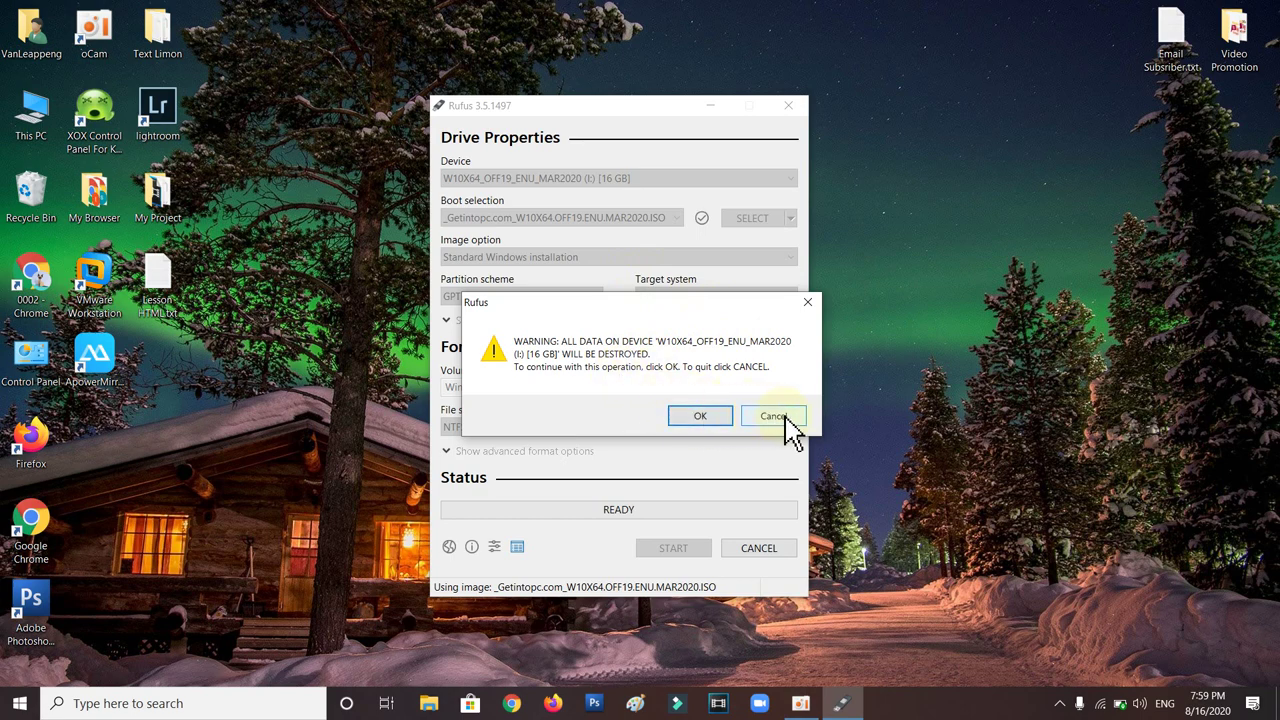
left_click(701, 416)
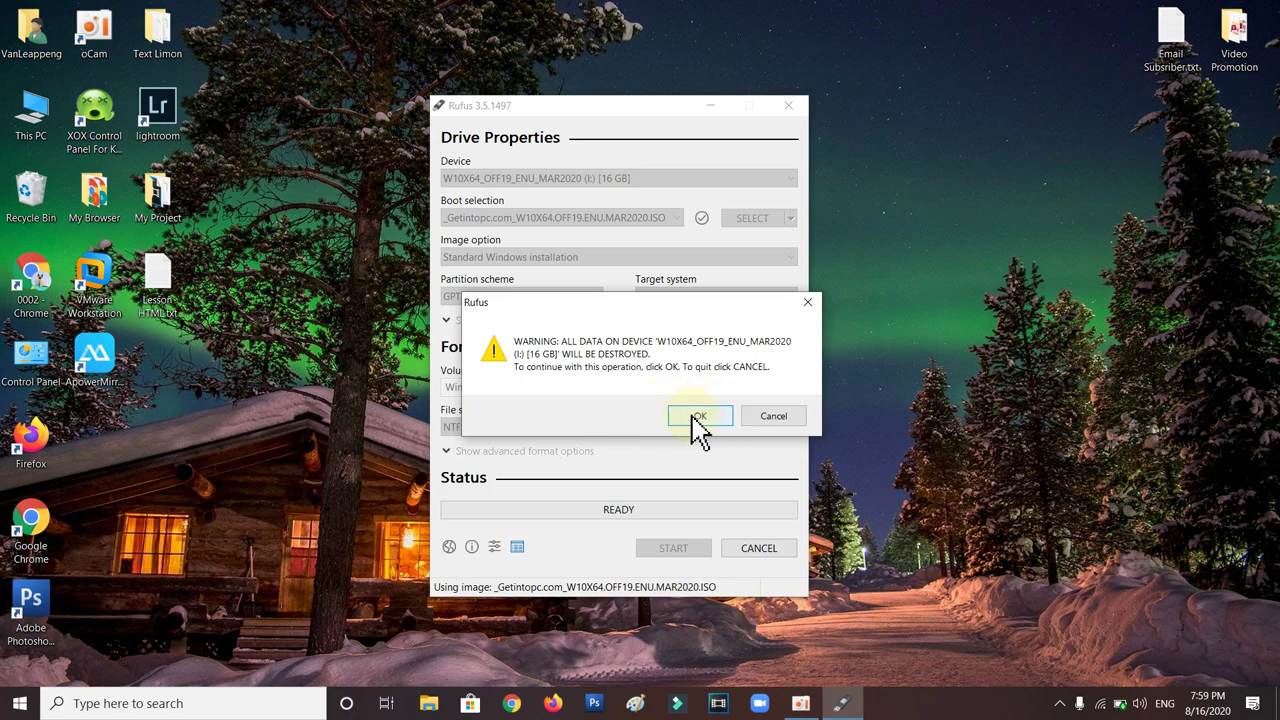
left_click(696, 416)
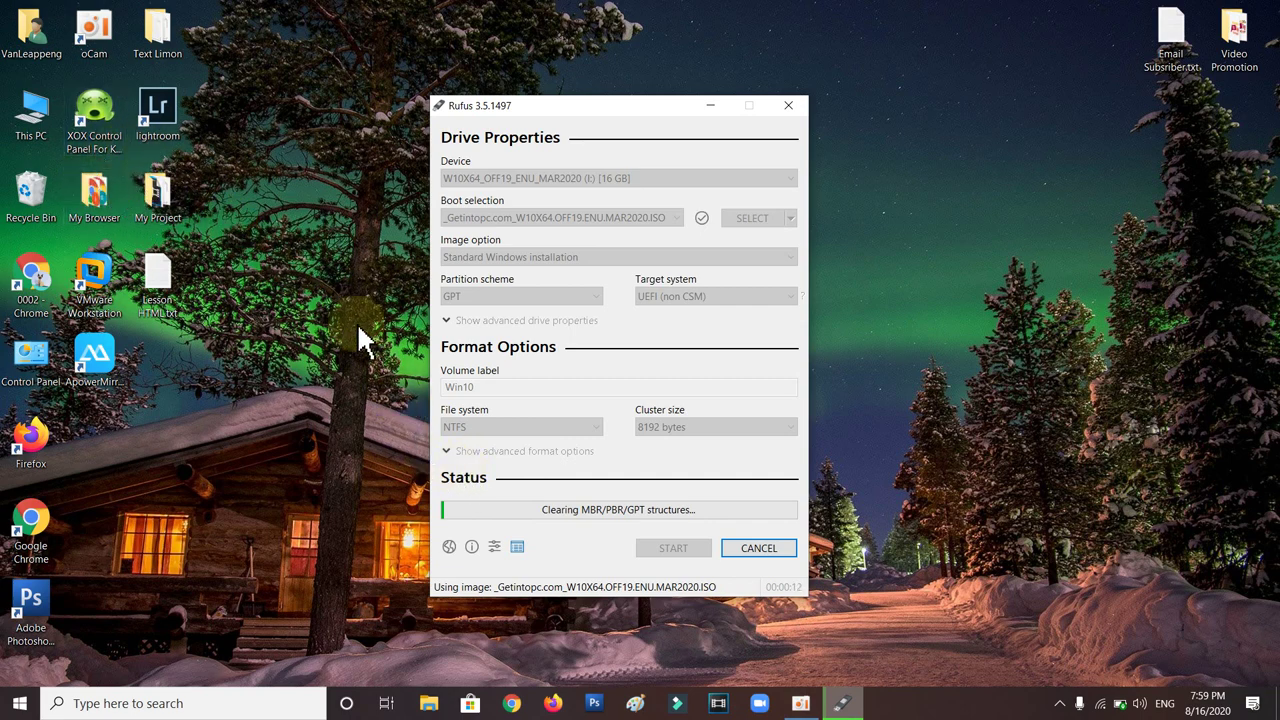
- Try to open the W10X64_OFF19_ENU_MAR2020 (I:) drive in File Explorer while the ISO is being written
left_click(432, 704)
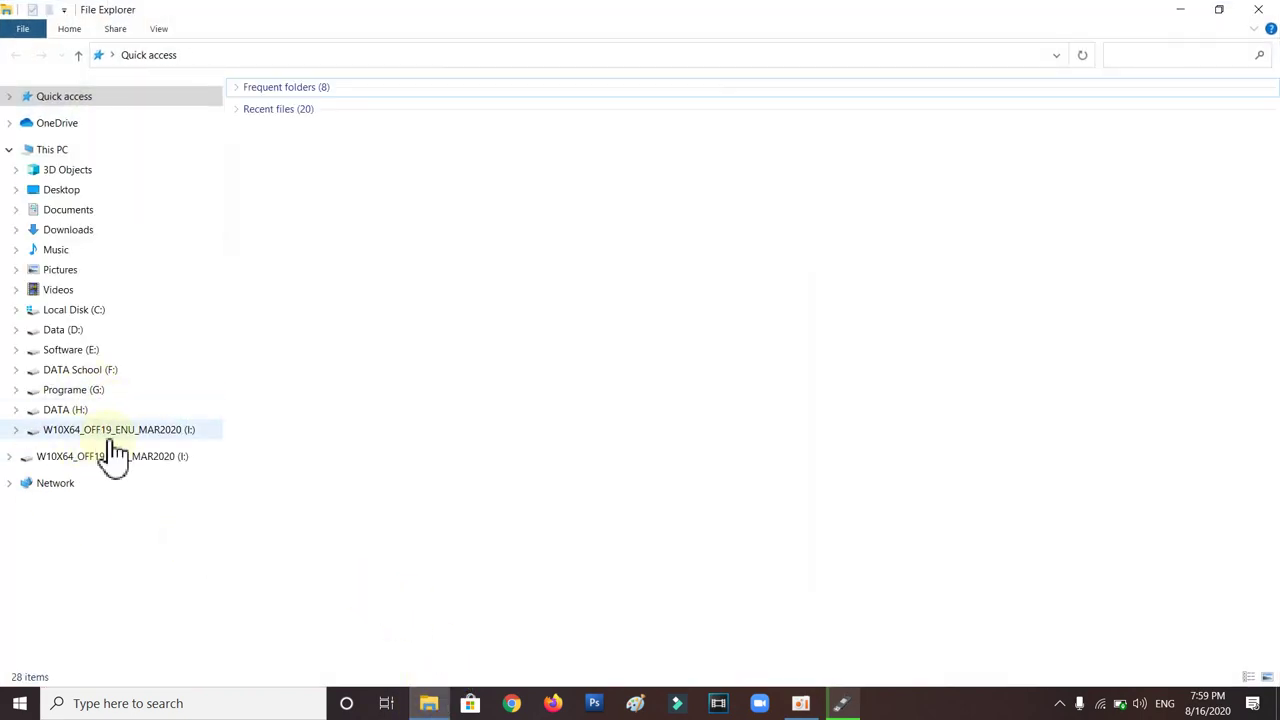
left_click(125, 430)
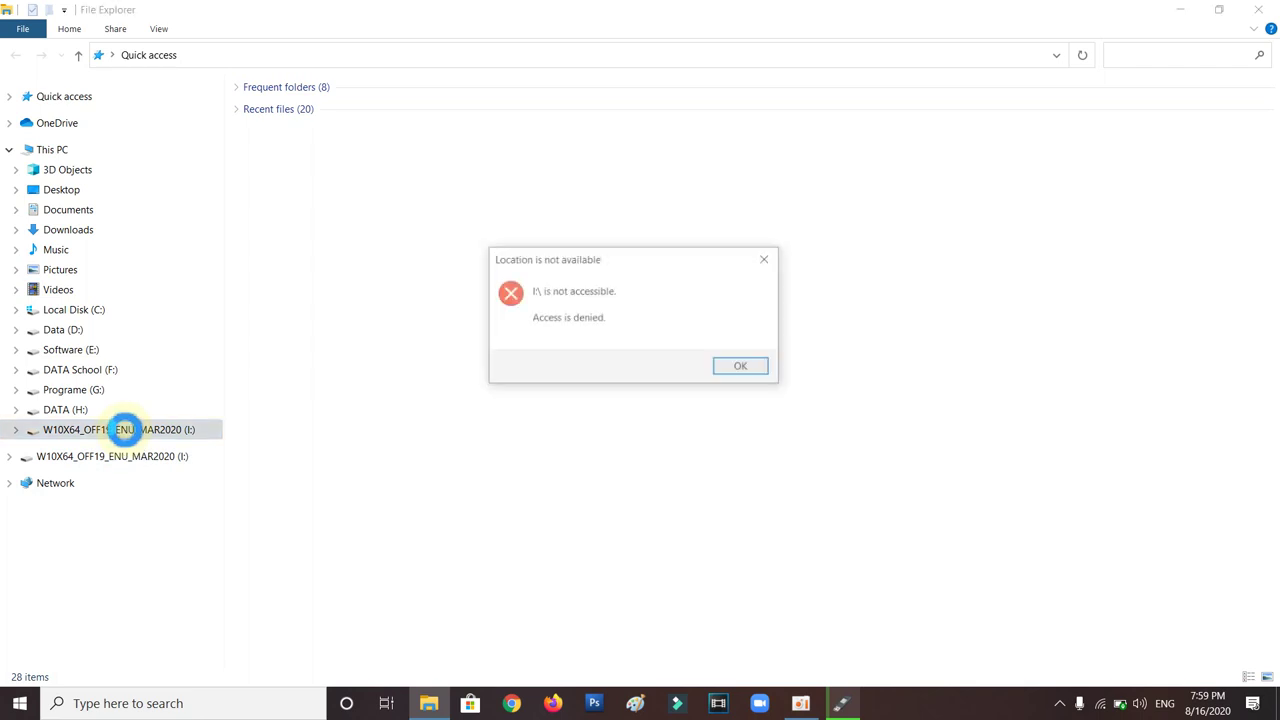
left_click(766, 262)
left_click(128, 457)
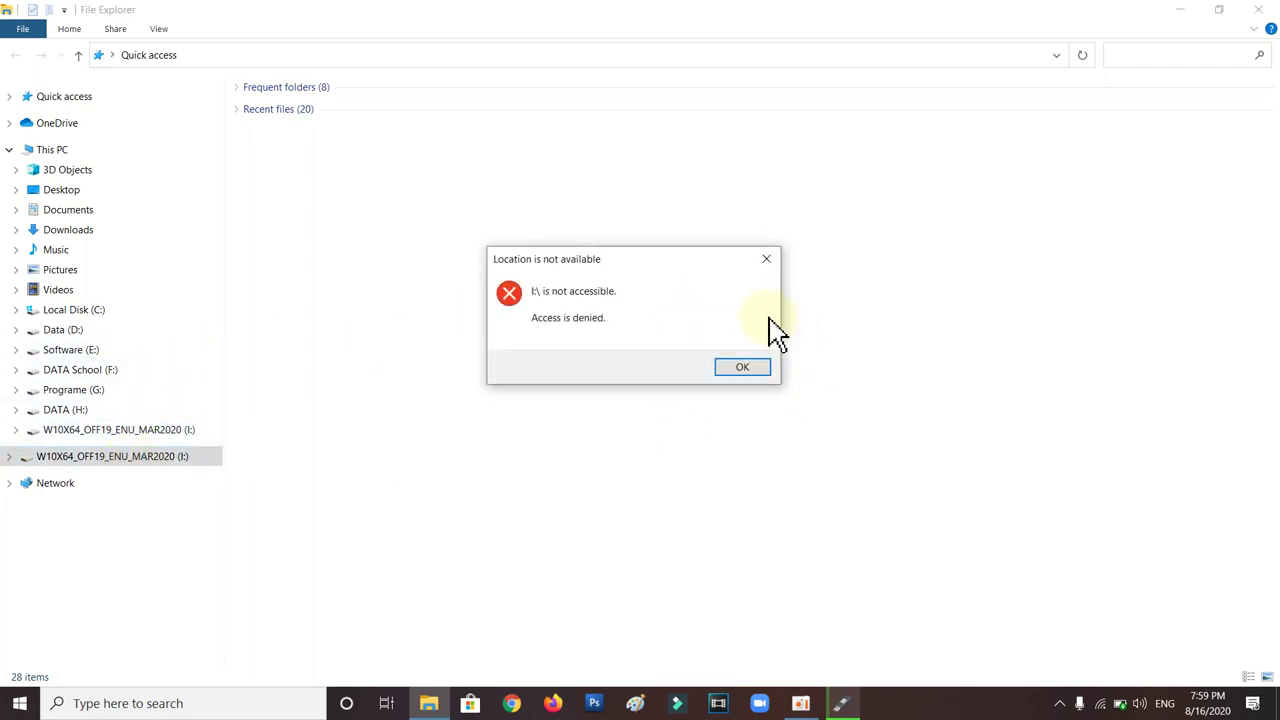
- Check the writing progress in Rufus, minimize File Explorer and bring the Rufus window back onto the desktop
left_click(842, 703)
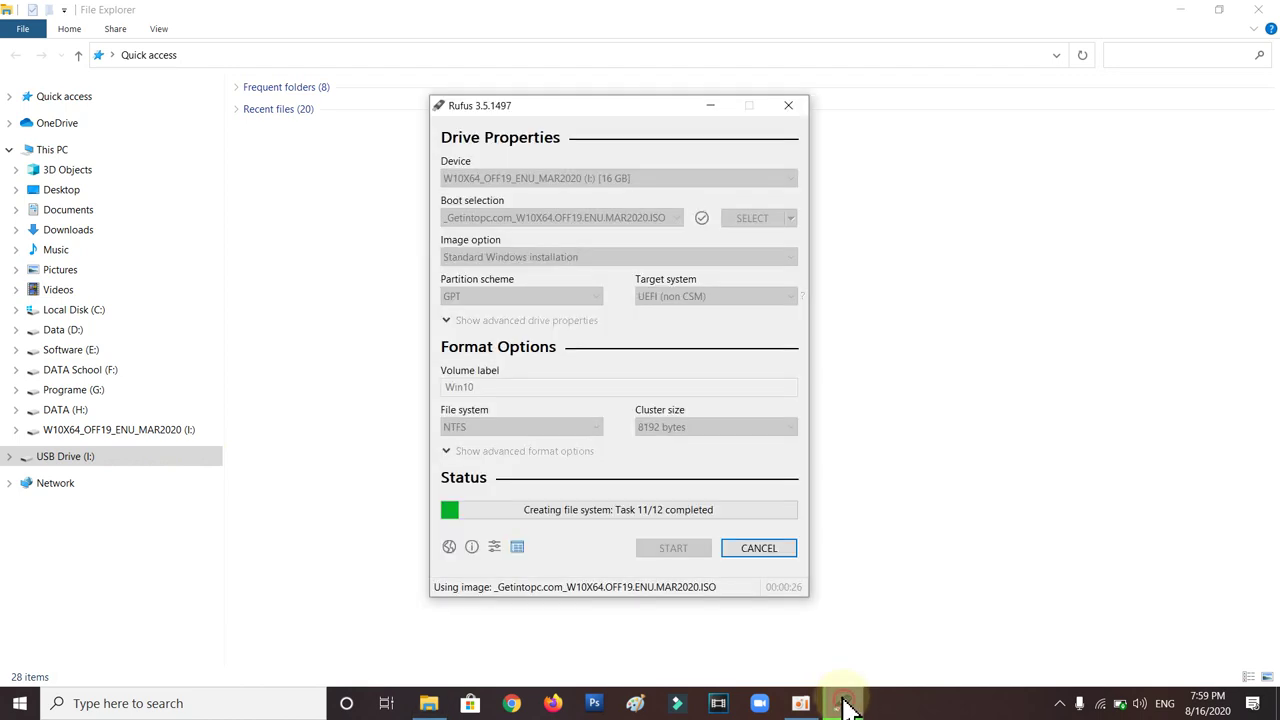
left_click(842, 703)
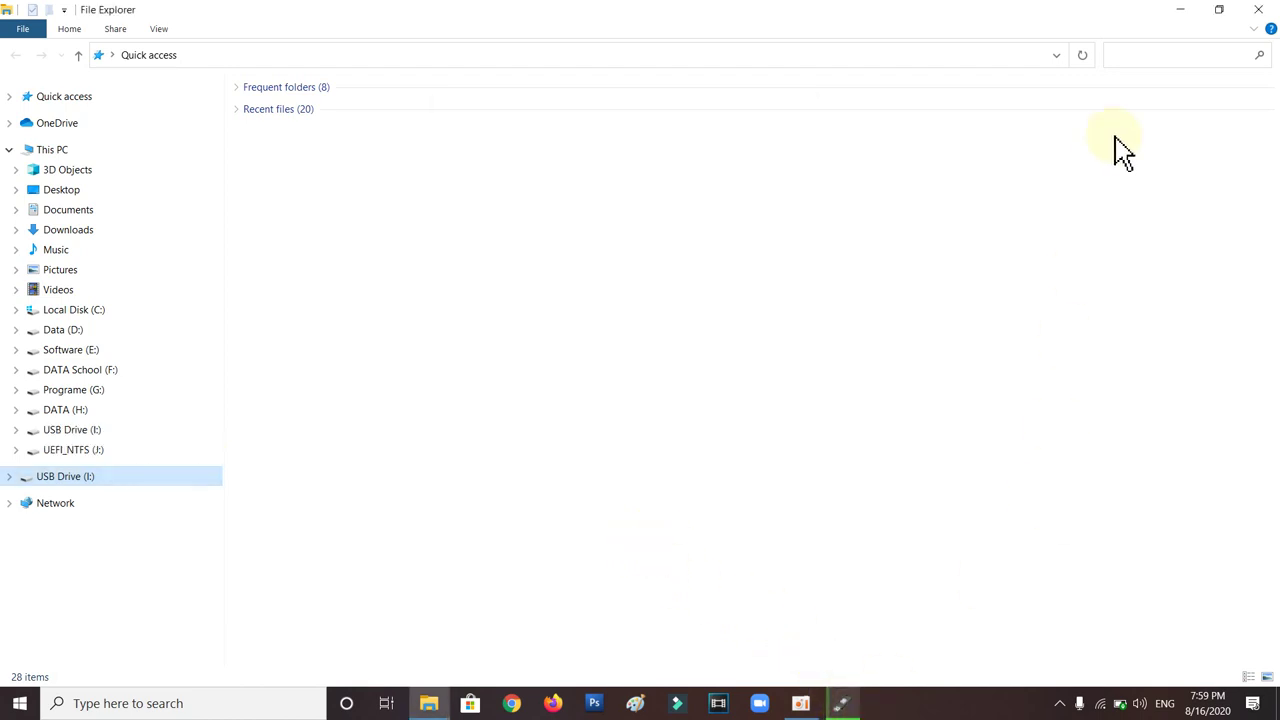
left_click(1164, 12)
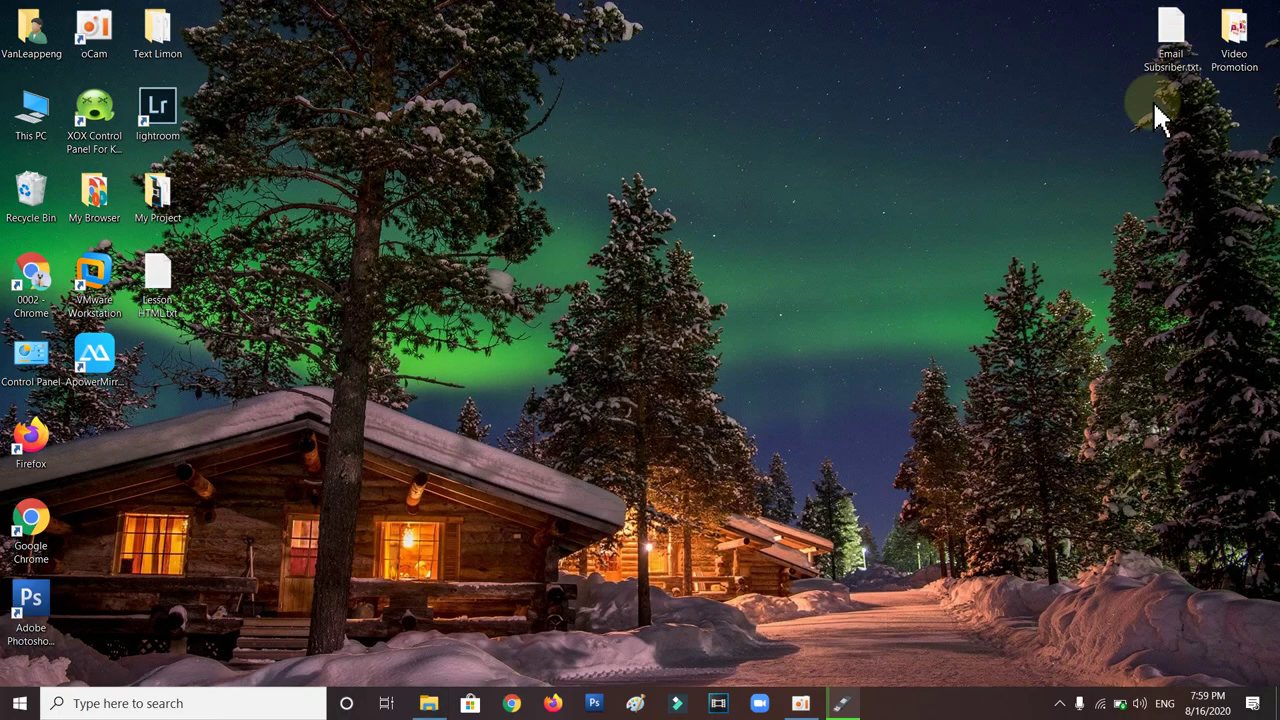
left_click(842, 703)
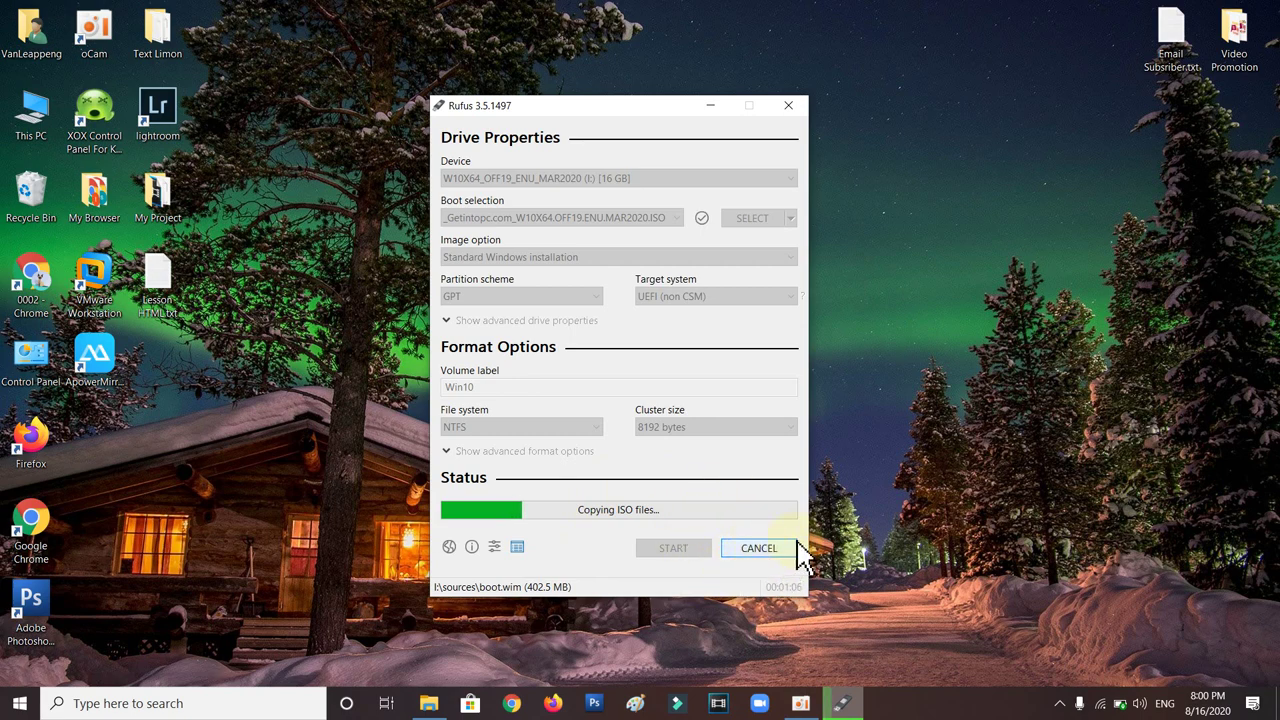
left_click(805, 705)
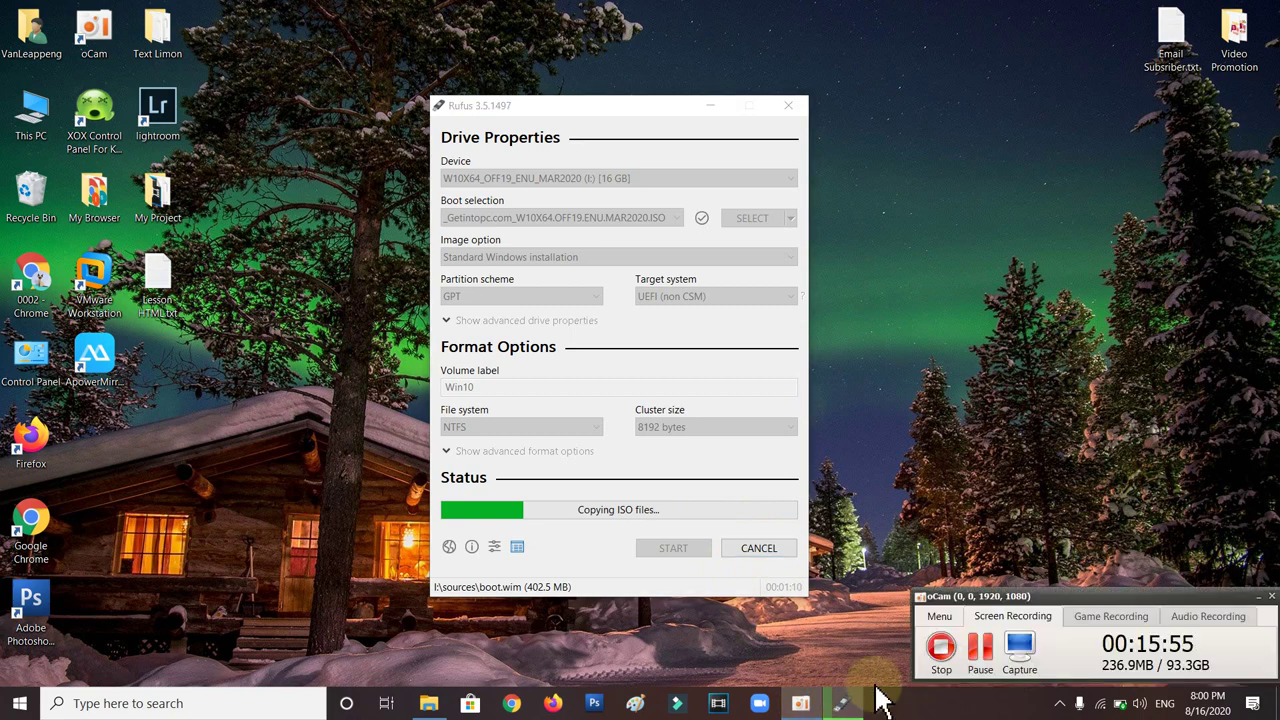
right_click(953, 233)
left_click(986, 276)
right_click(943, 150)
left_click(980, 204)
right_click(926, 214)
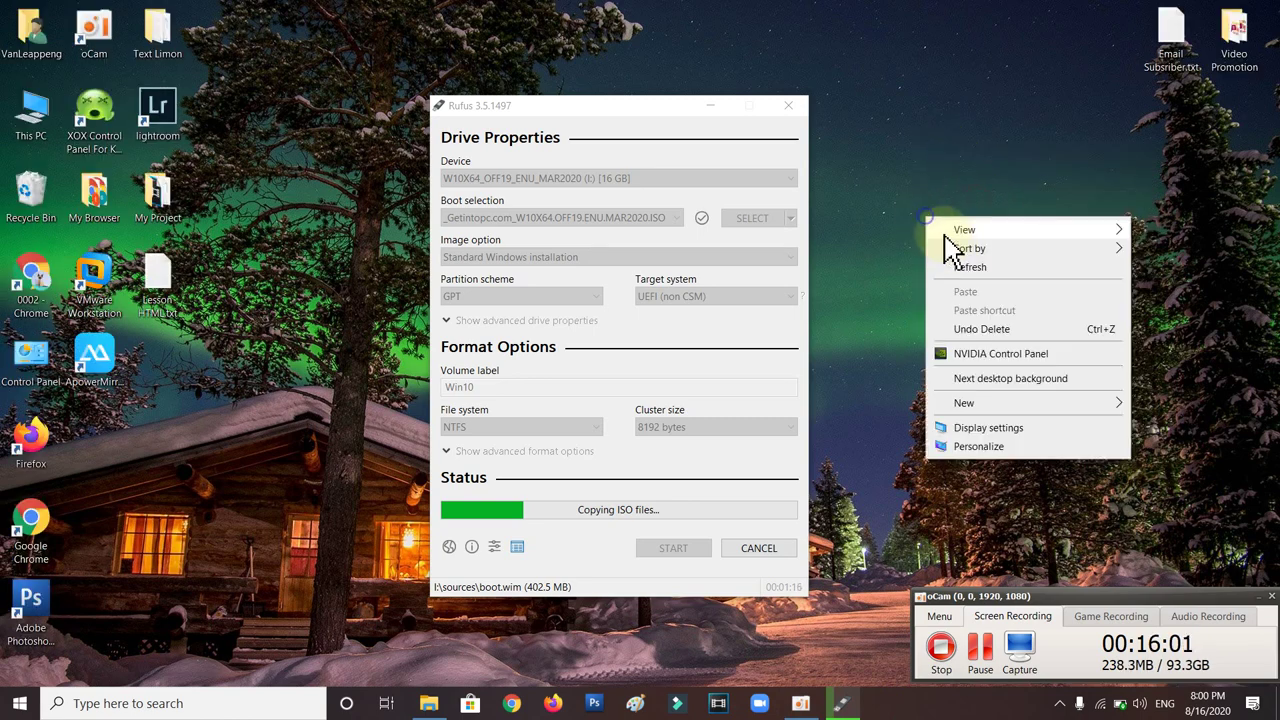
left_click(960, 266)
right_click(877, 237)
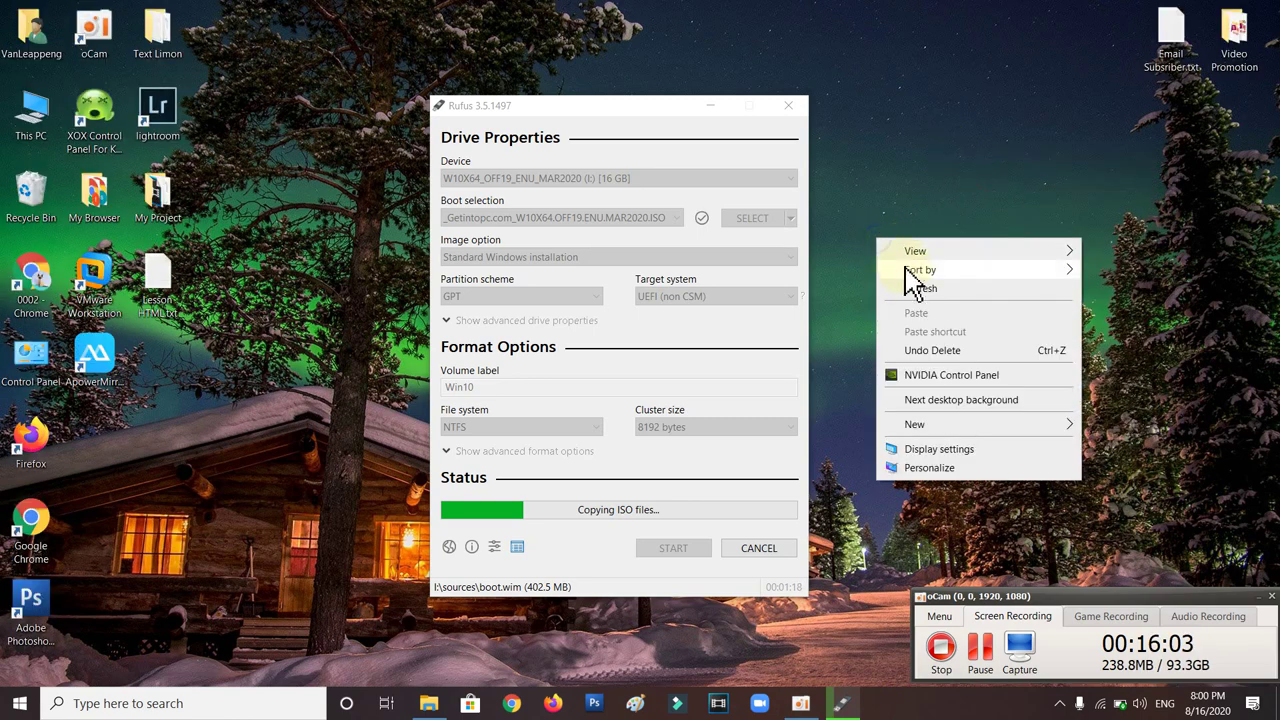
left_click(908, 289)
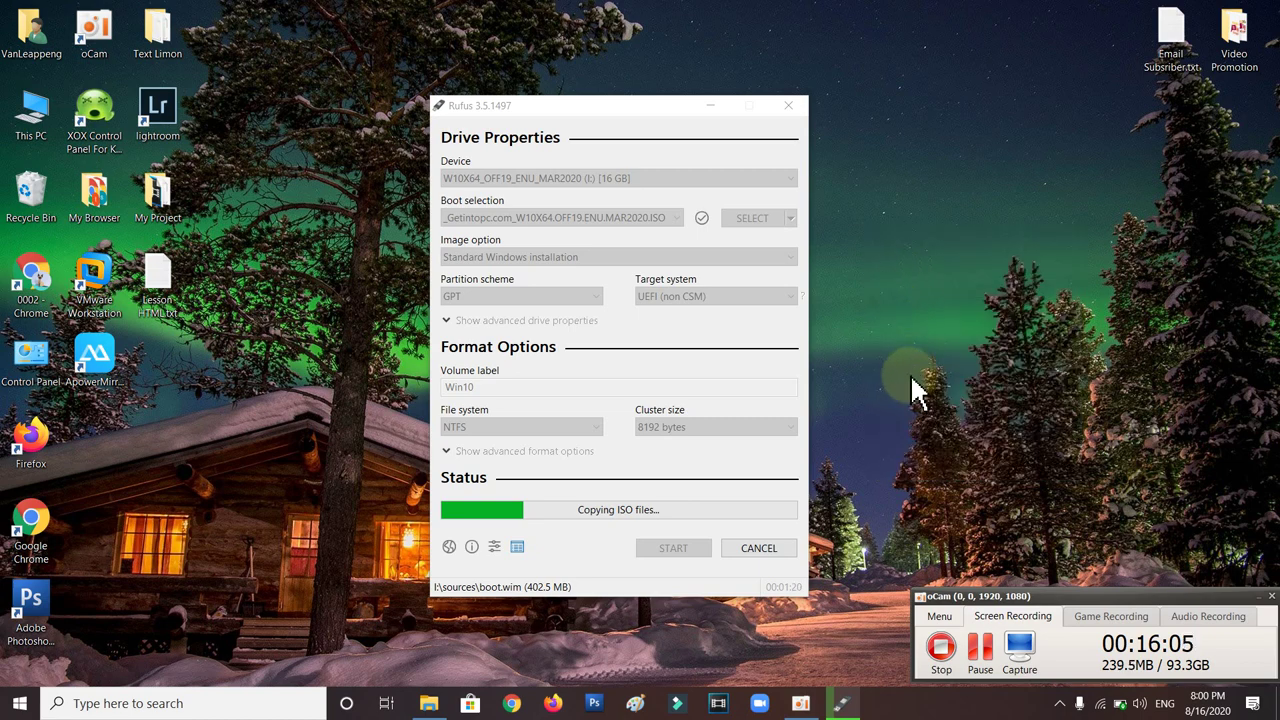
right_click(949, 270)
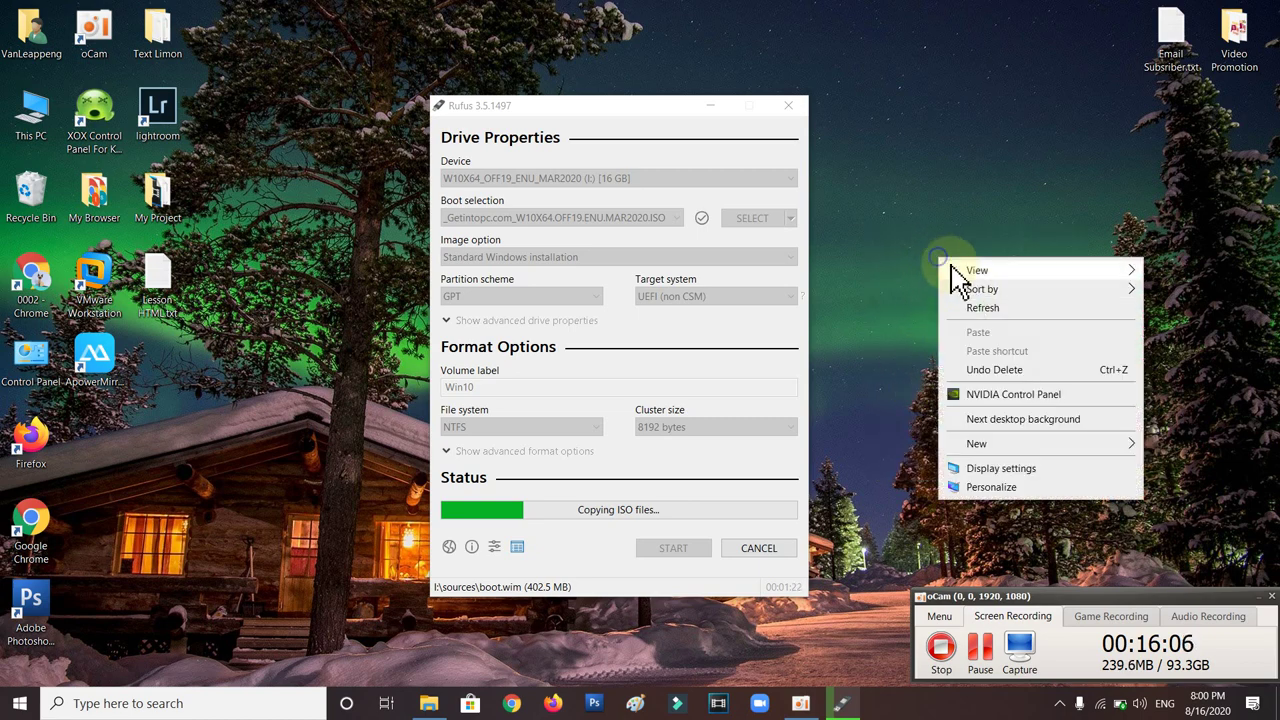
left_click(971, 309)
right_click(906, 249)
left_click(956, 301)
right_click(897, 231)
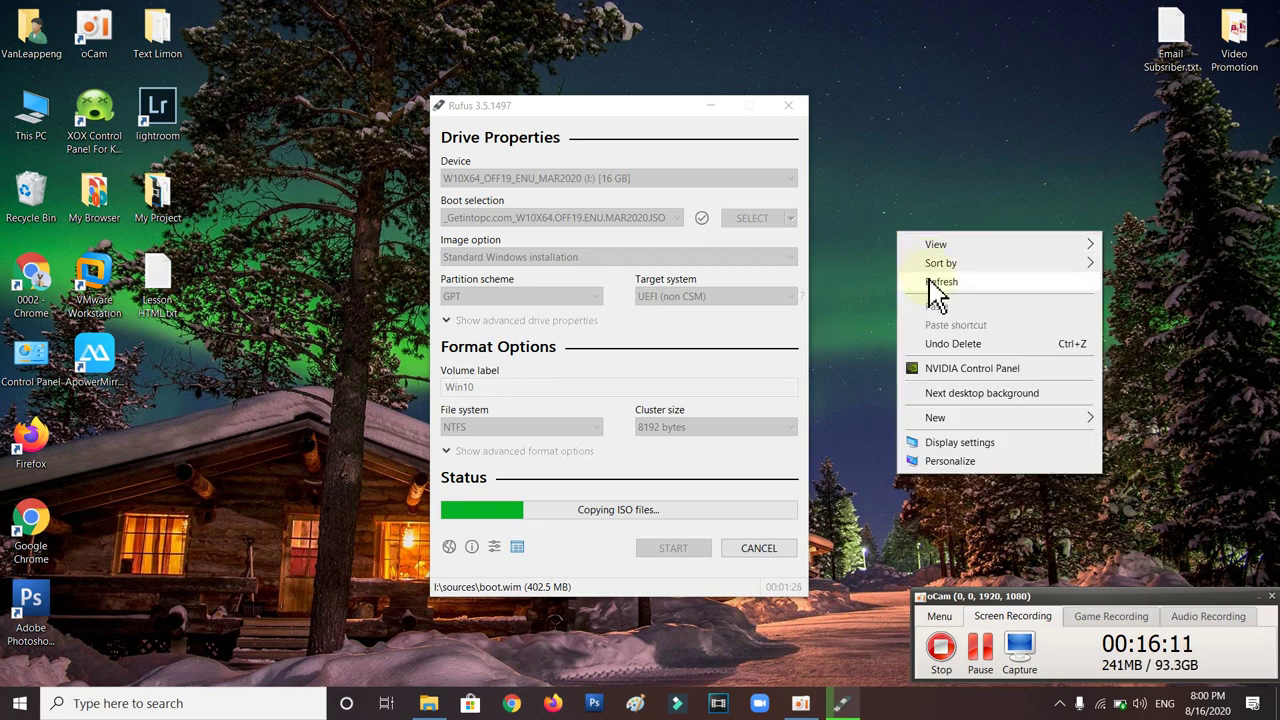